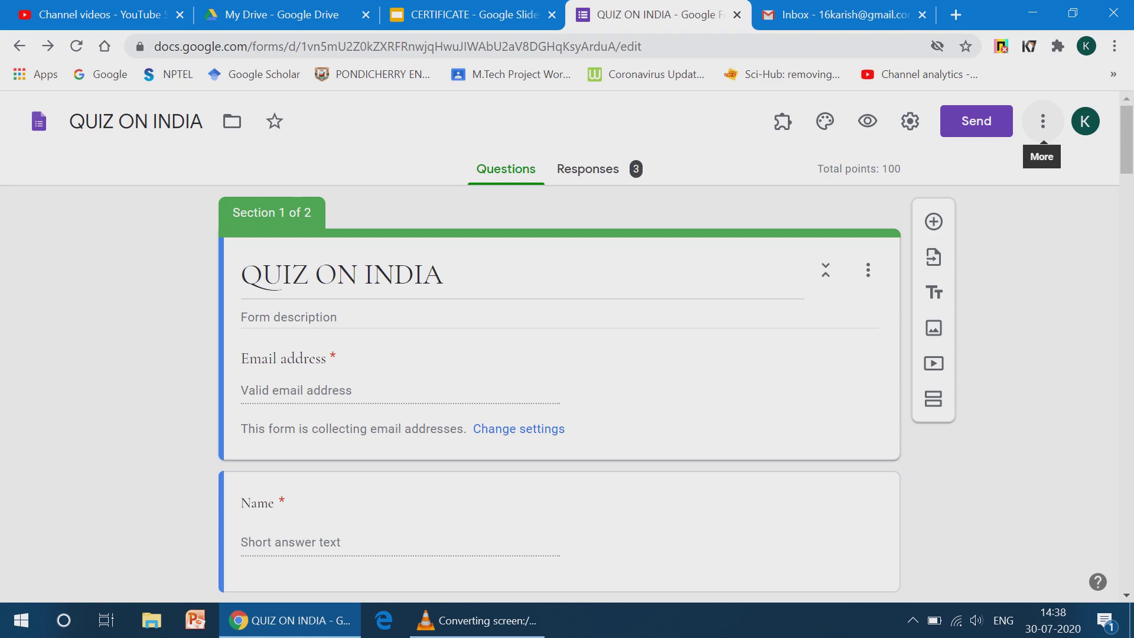
# - Search the add-on marketplace for Certify'em, then close the marketplace
pyautogui.click(1042, 121)
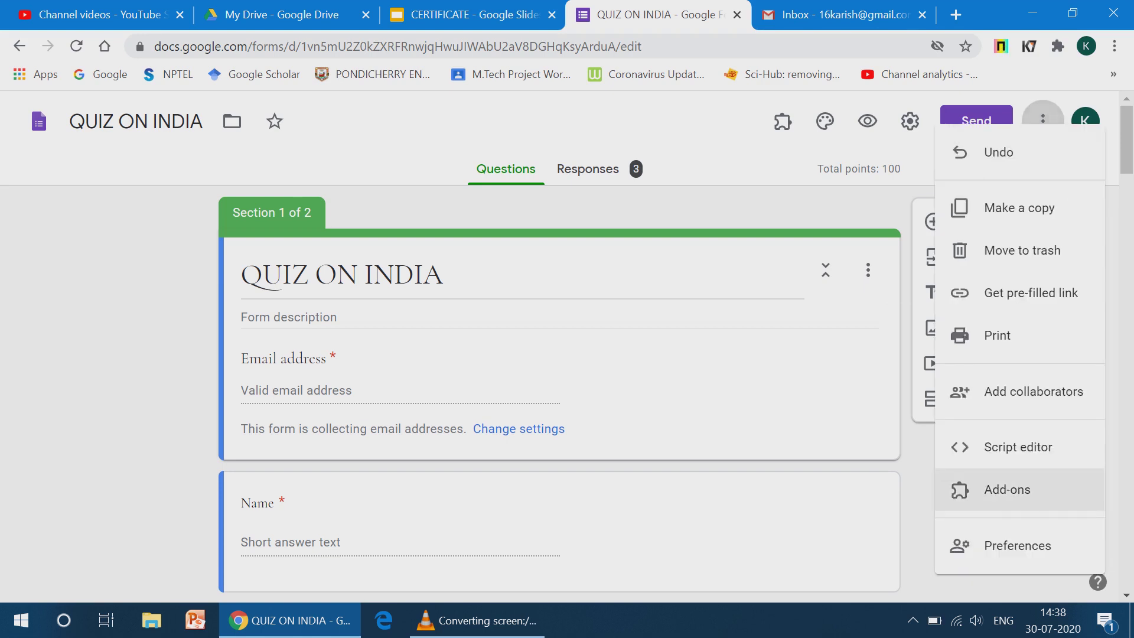
pyautogui.click(1008, 489)
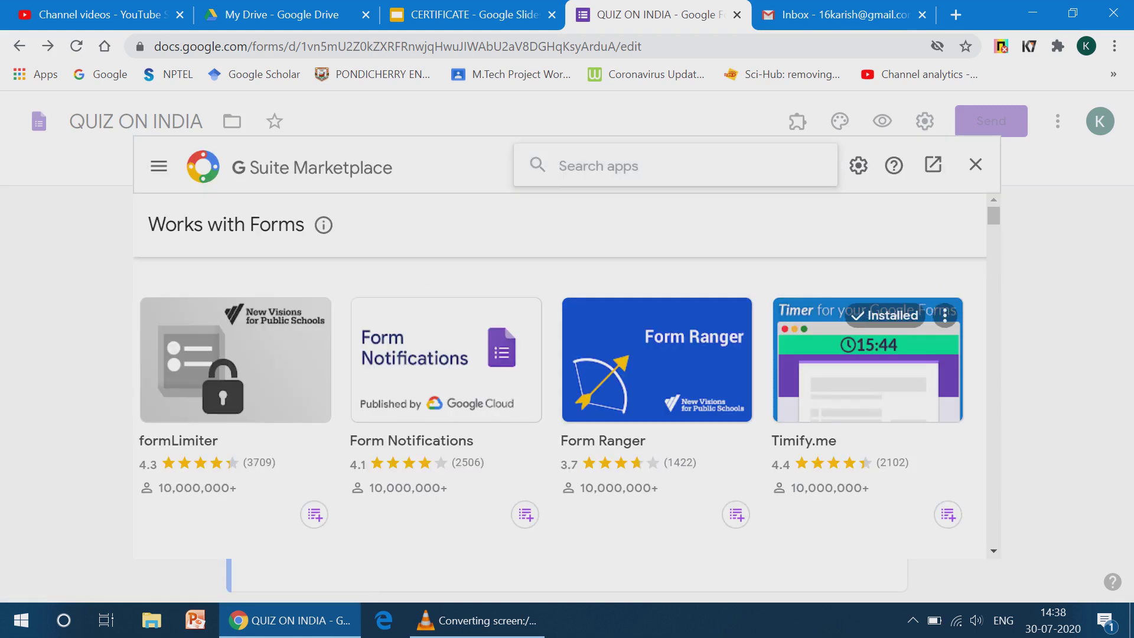
pyautogui.write('cer')
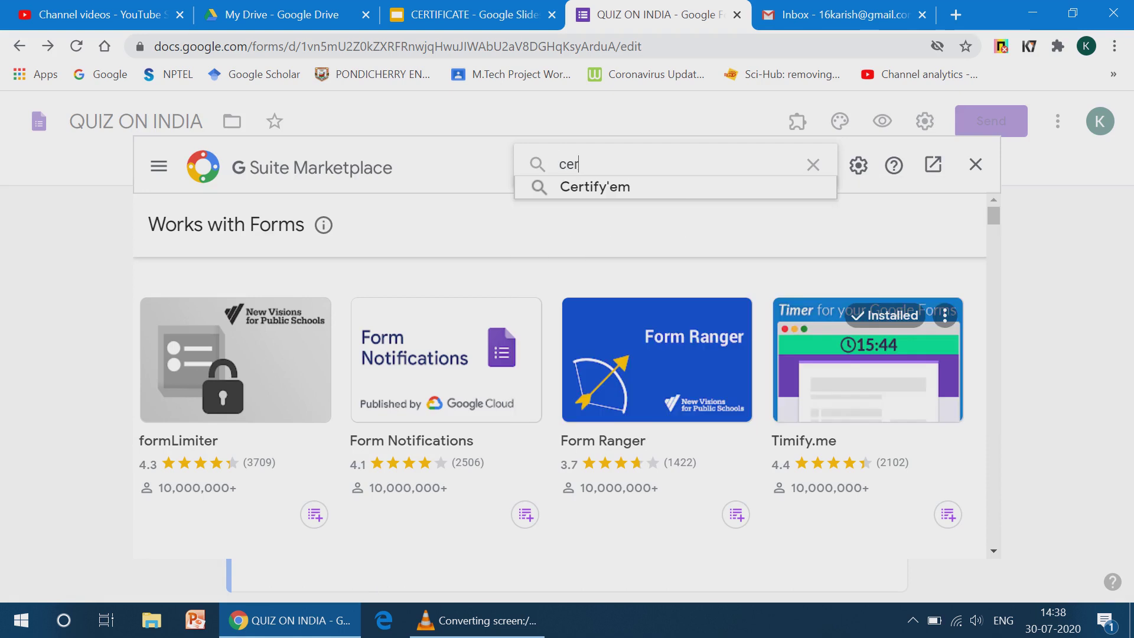
pyautogui.press('Down')
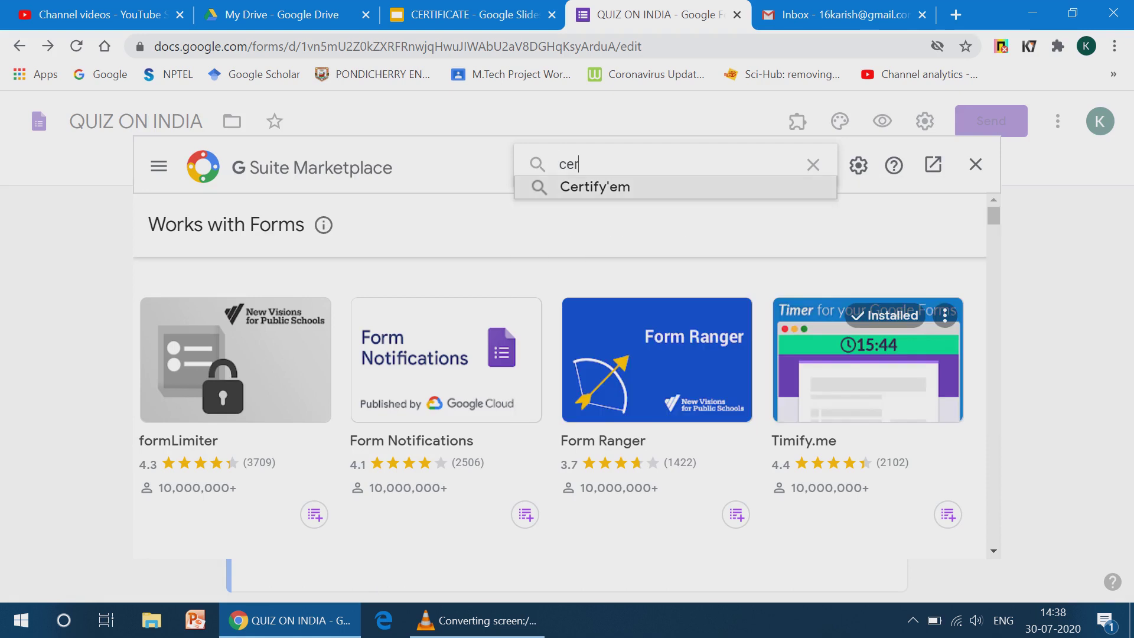
pyautogui.press('Return')
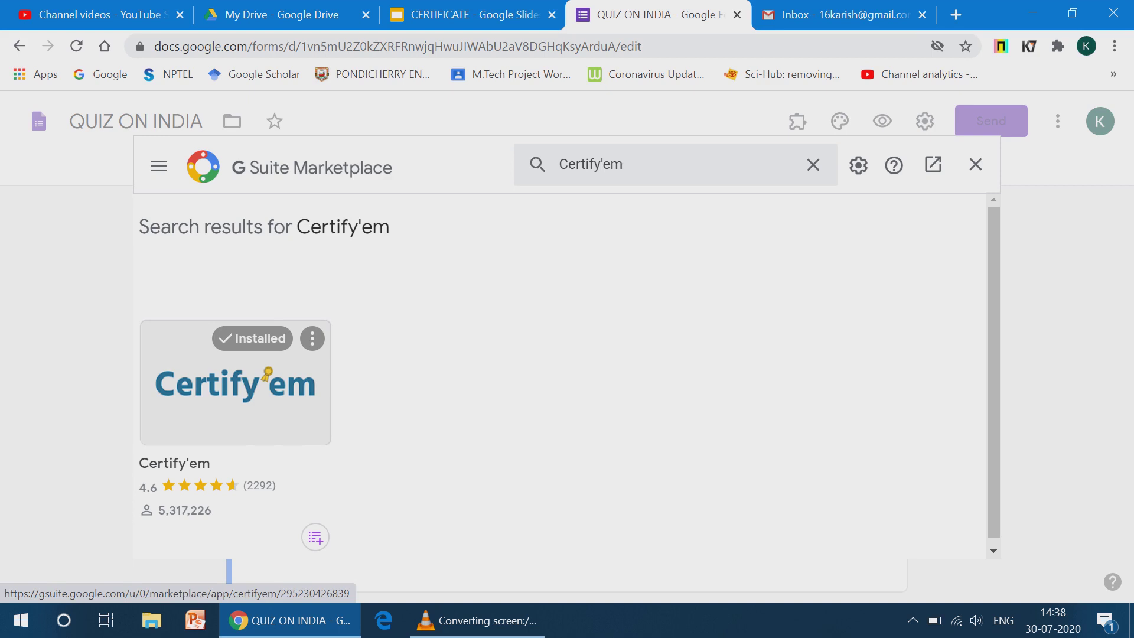
pyautogui.click(975, 164)
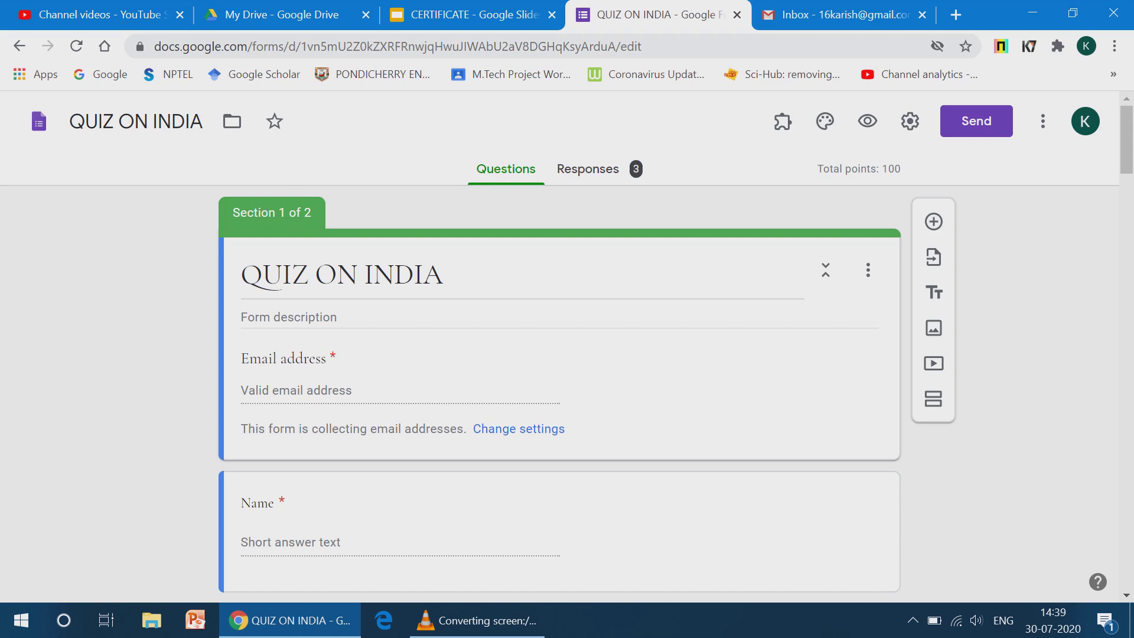
# - Reload the QUIZ ON INDIA form and show the Certify'em controls panel
pyautogui.click(76, 47)
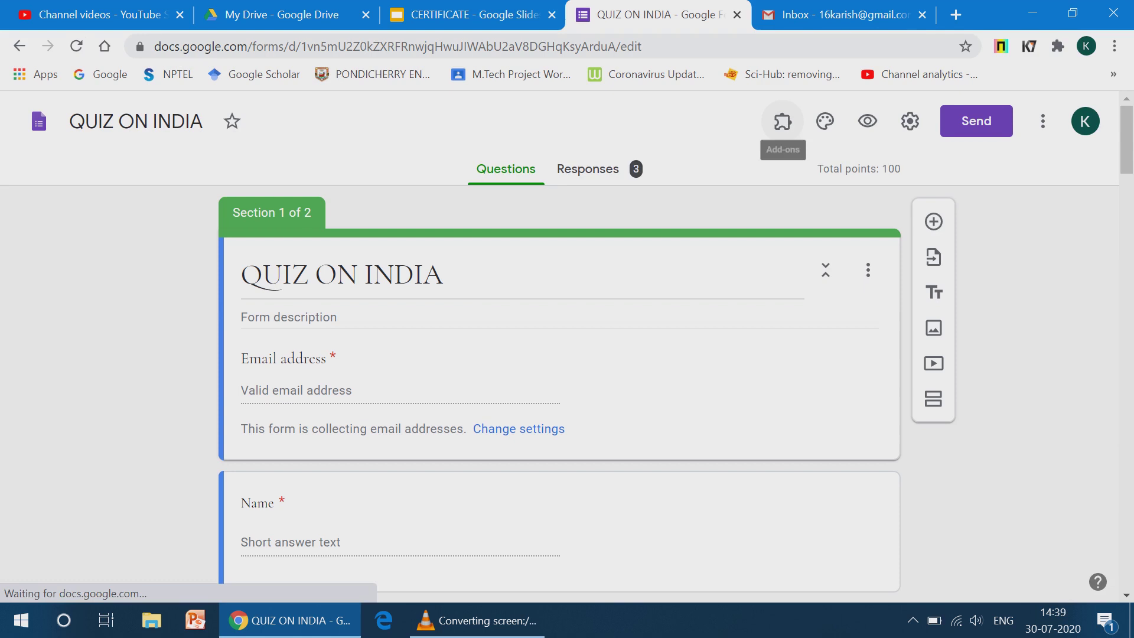
pyautogui.click(782, 122)
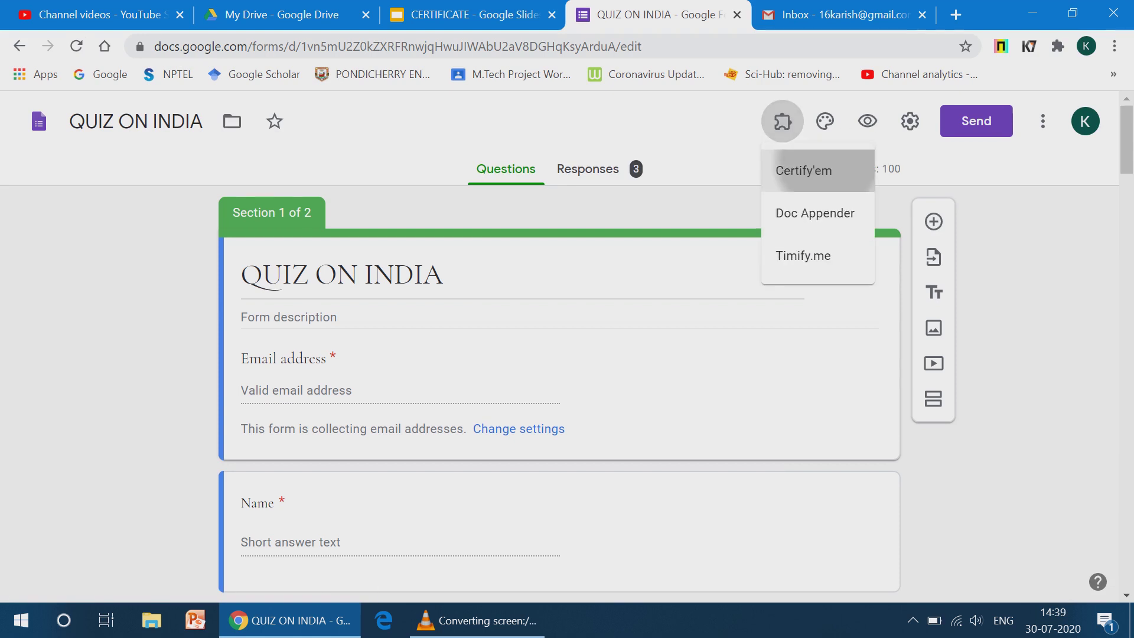
pyautogui.click(804, 170)
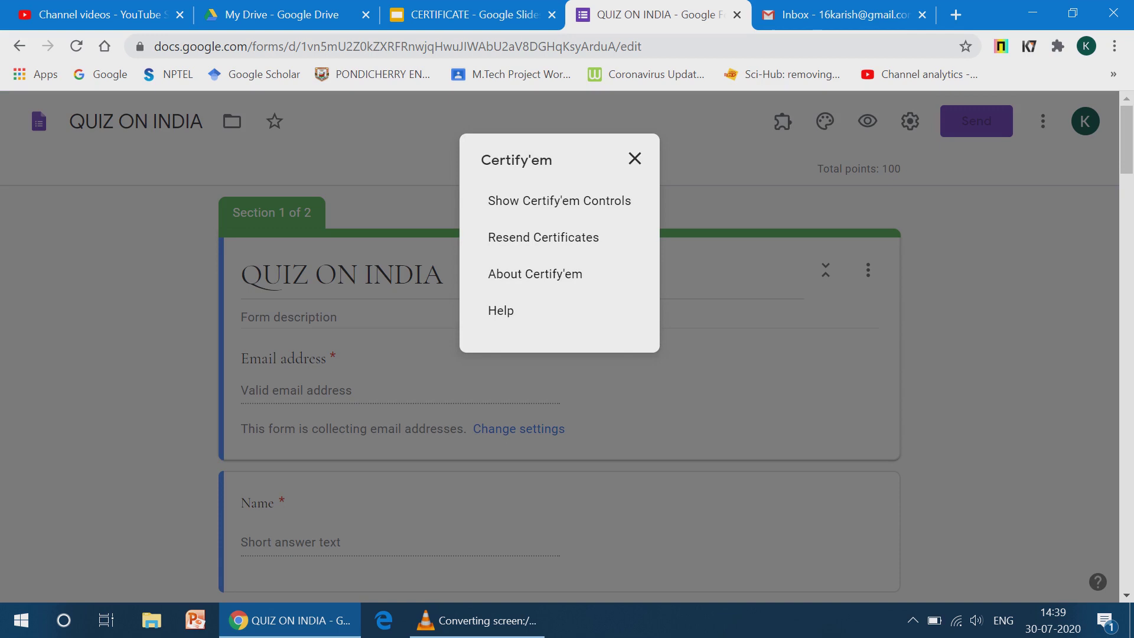
pyautogui.click(559, 200)
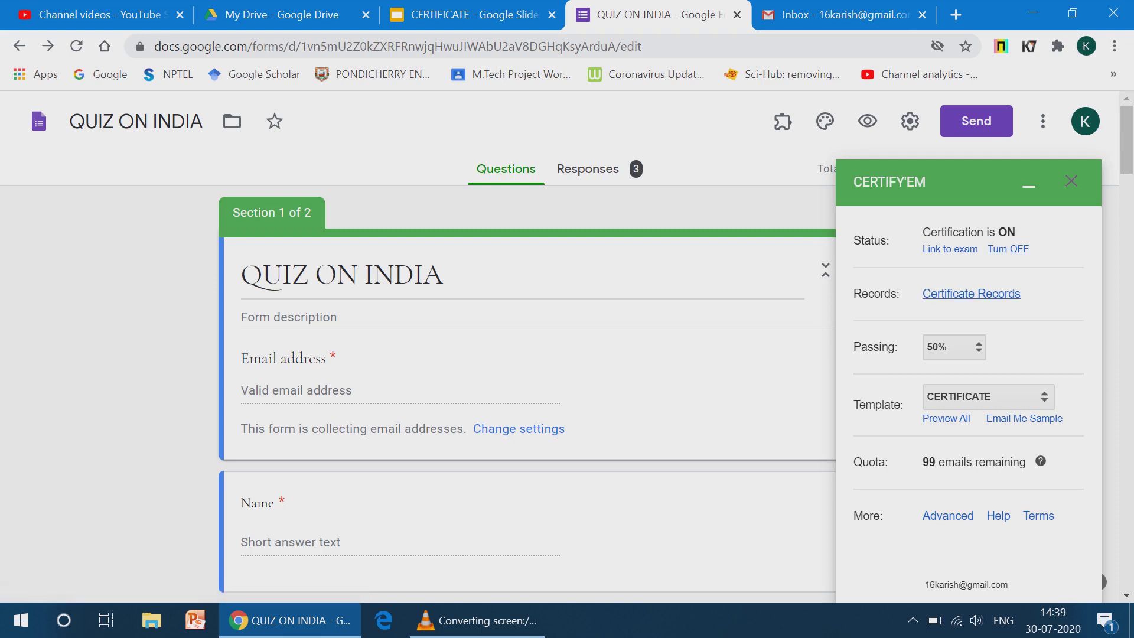
# - Open the Certificate Records sheet, keep the 50% passing score, and bring up Preview All's link options
pyautogui.click(971, 293)
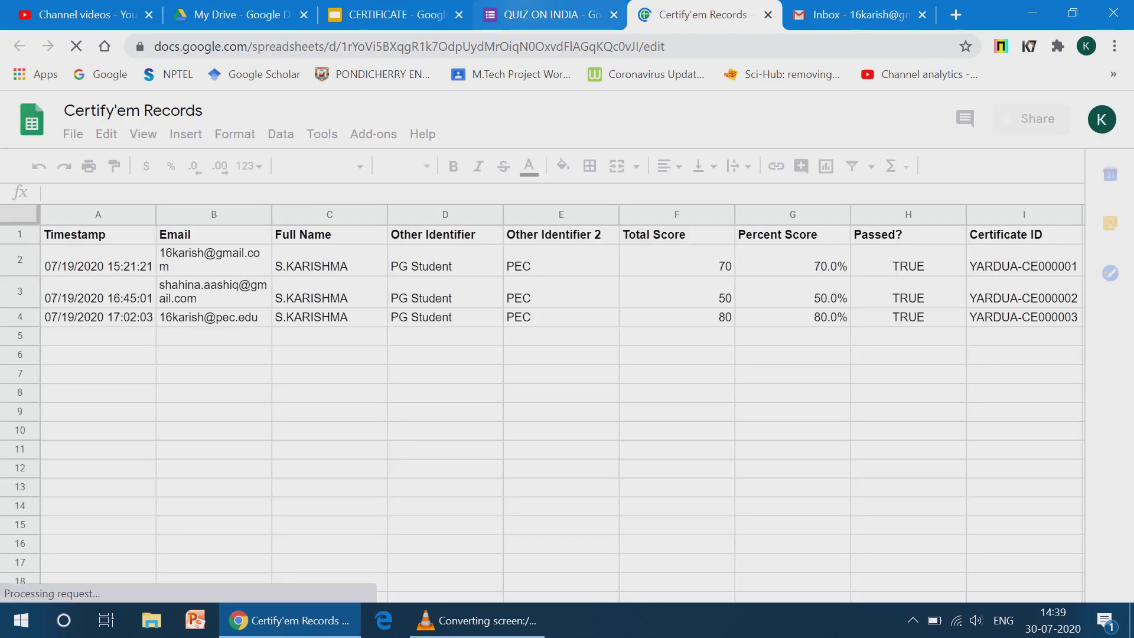
pyautogui.click(542, 14)
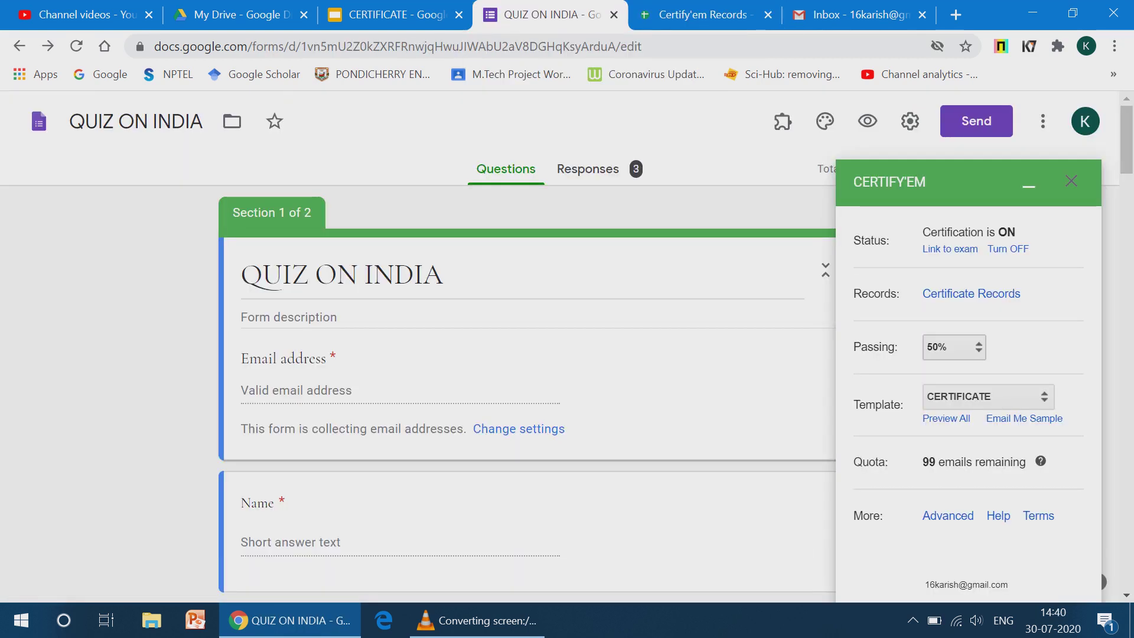
pyautogui.click(953, 347)
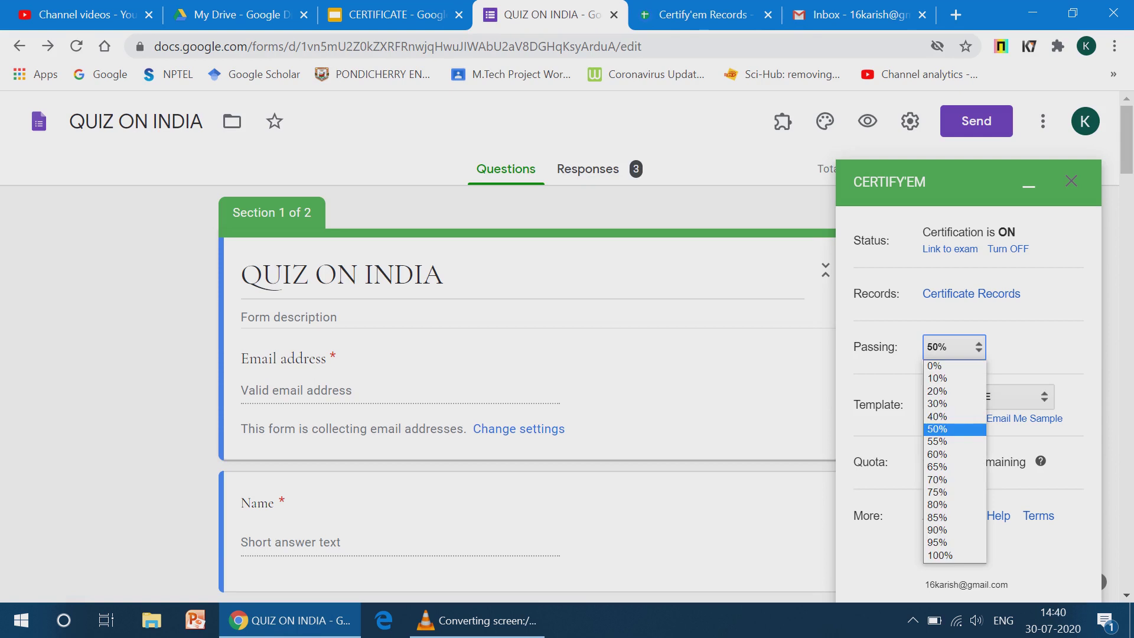
pyautogui.click(953, 429)
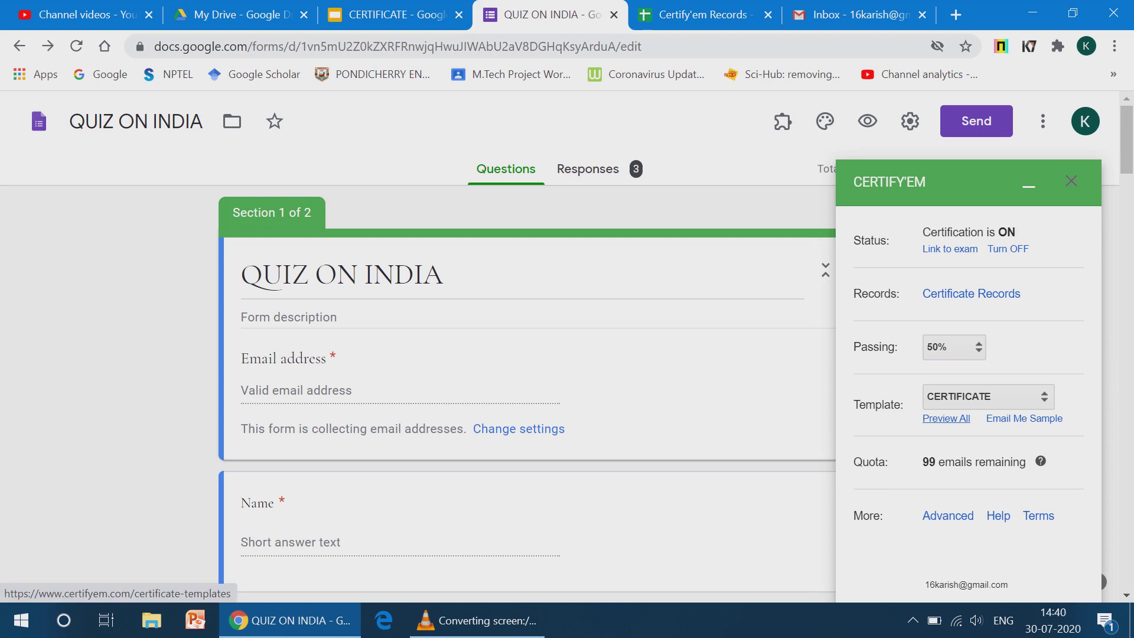
pyautogui.rightClick(946, 418)
# - Open the template previews in a new tab, then revisit the Records sheet and QUIZ ON INDIA form
pyautogui.click(975, 435)
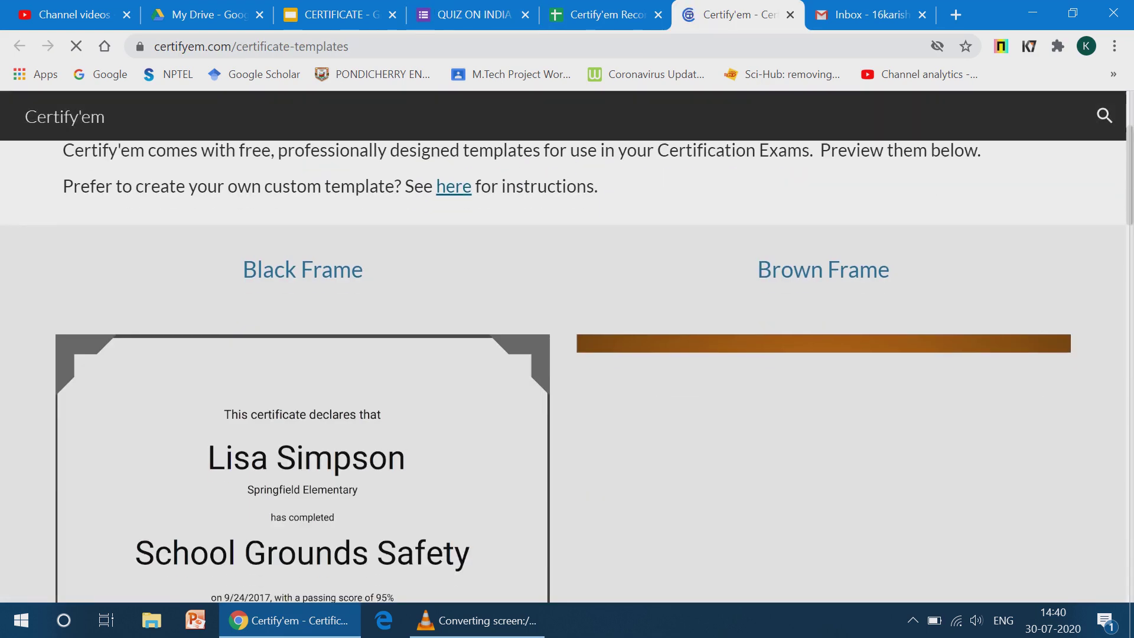
pyautogui.scroll(-2, 567, 354)
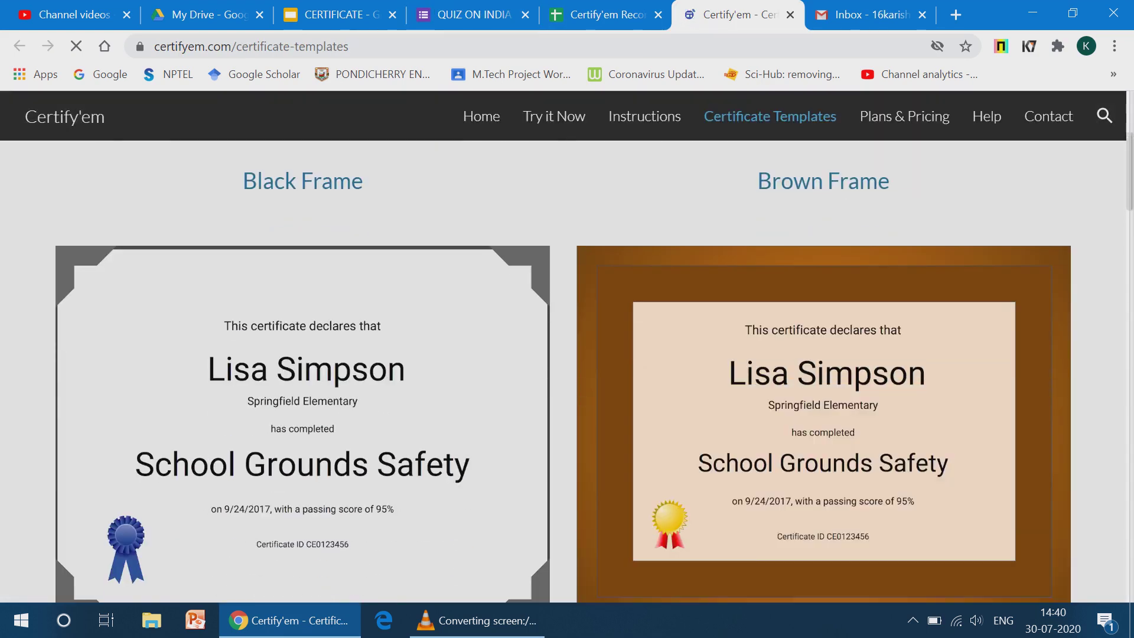
pyautogui.scroll(-2, 567, 354)
pyautogui.scroll(-2, 568, 355)
pyautogui.scroll(-1, 566, 354)
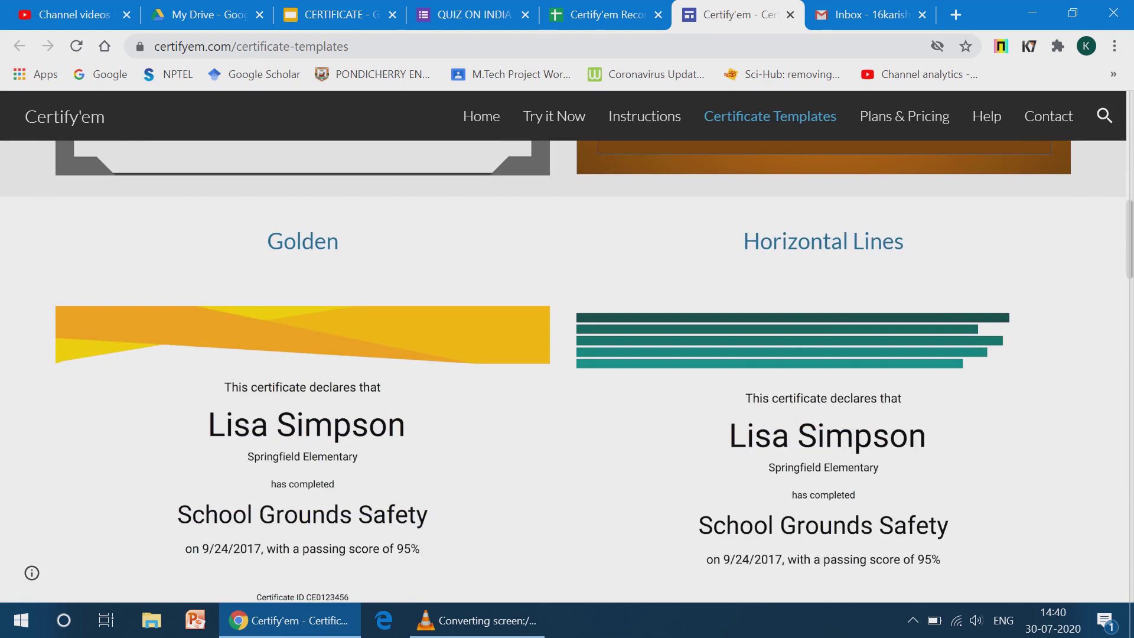
pyautogui.scroll(-3, 567, 354)
pyautogui.scroll(-2, 567, 355)
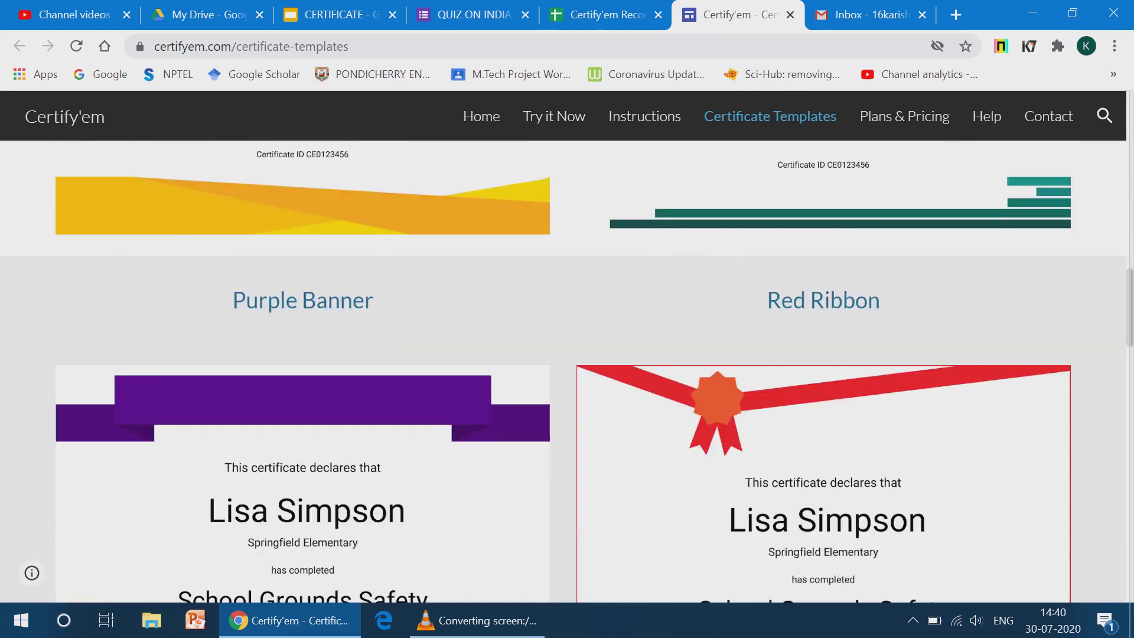
pyautogui.scroll(-2, 567, 355)
pyautogui.scroll(-3, 567, 354)
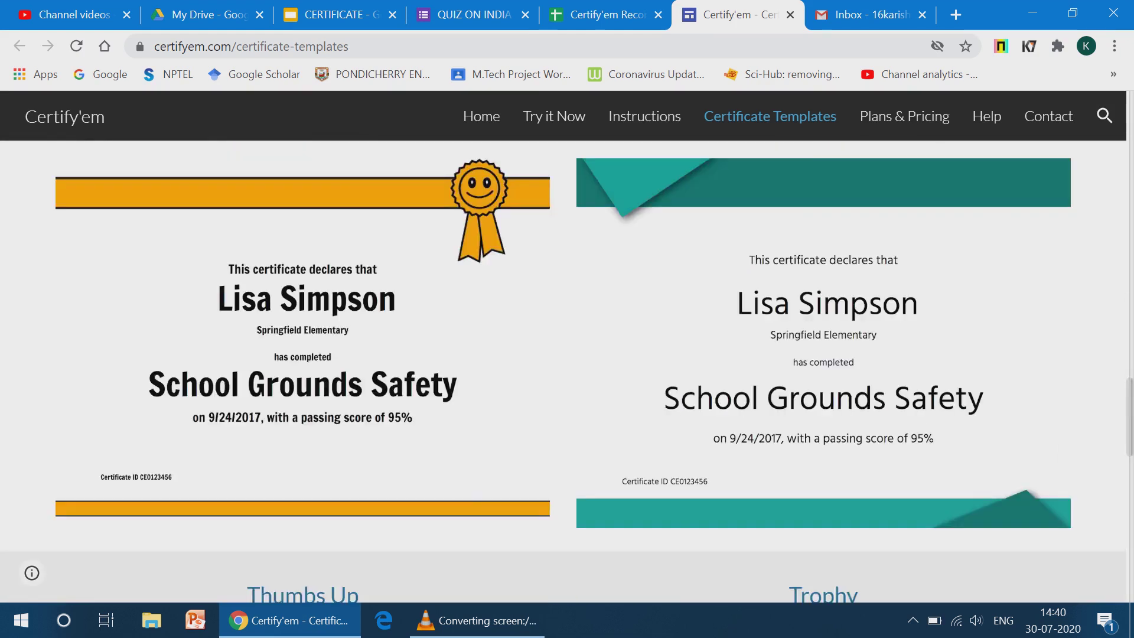
pyautogui.scroll(-3, 567, 354)
pyautogui.scroll(-3, 567, 354)
pyautogui.scroll(-2, 567, 355)
pyautogui.scroll(-2, 567, 355)
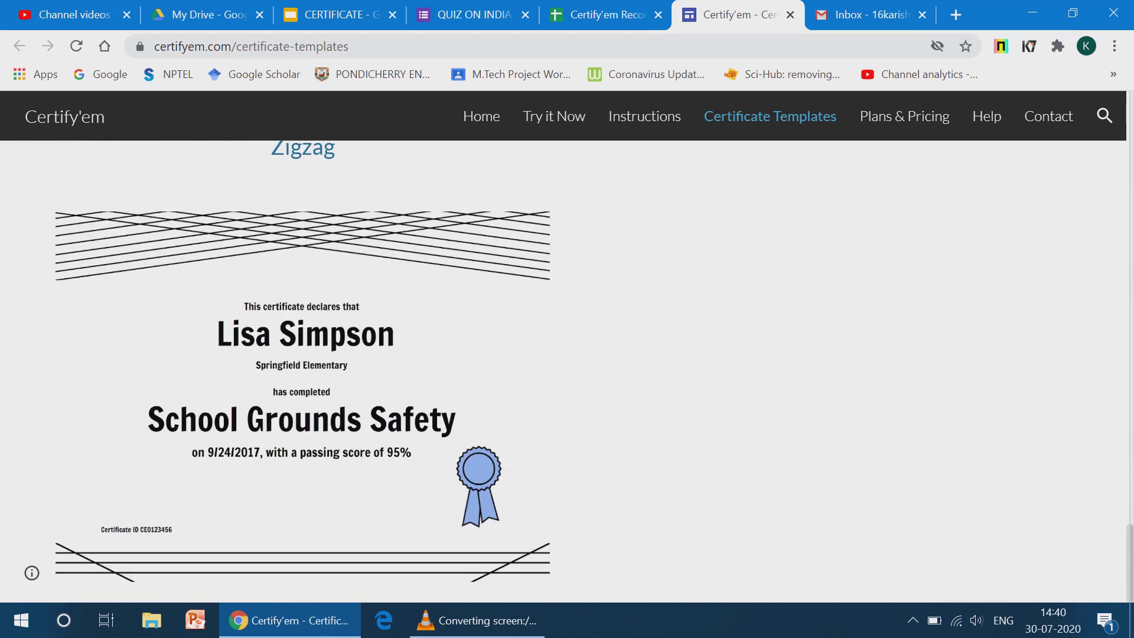
pyautogui.scroll(3, 568, 354)
pyautogui.scroll(2, 567, 355)
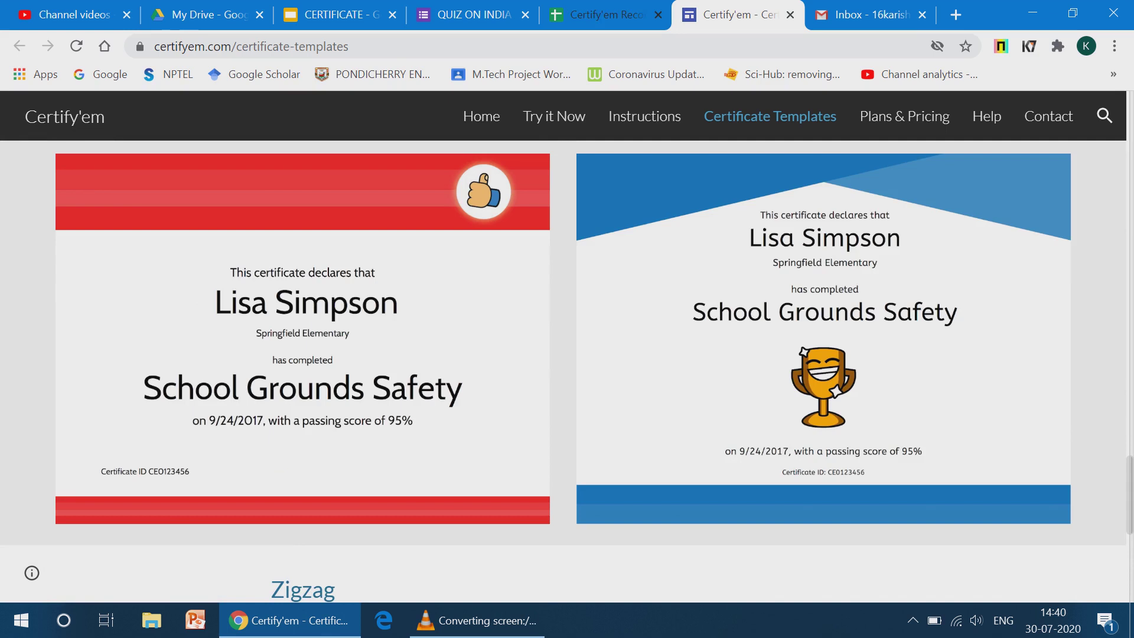
pyautogui.click(607, 15)
pyautogui.click(474, 14)
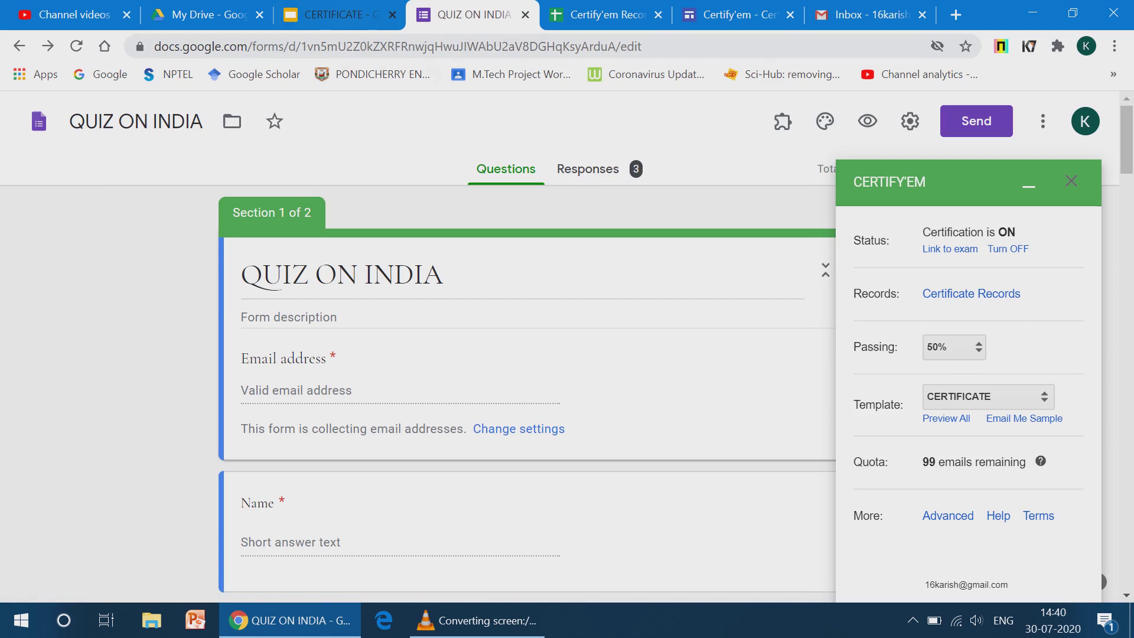
# - Go to My Drive, browse its new-item menu to Google Slides, then open the CERTIFICATE slide
pyautogui.click(337, 14)
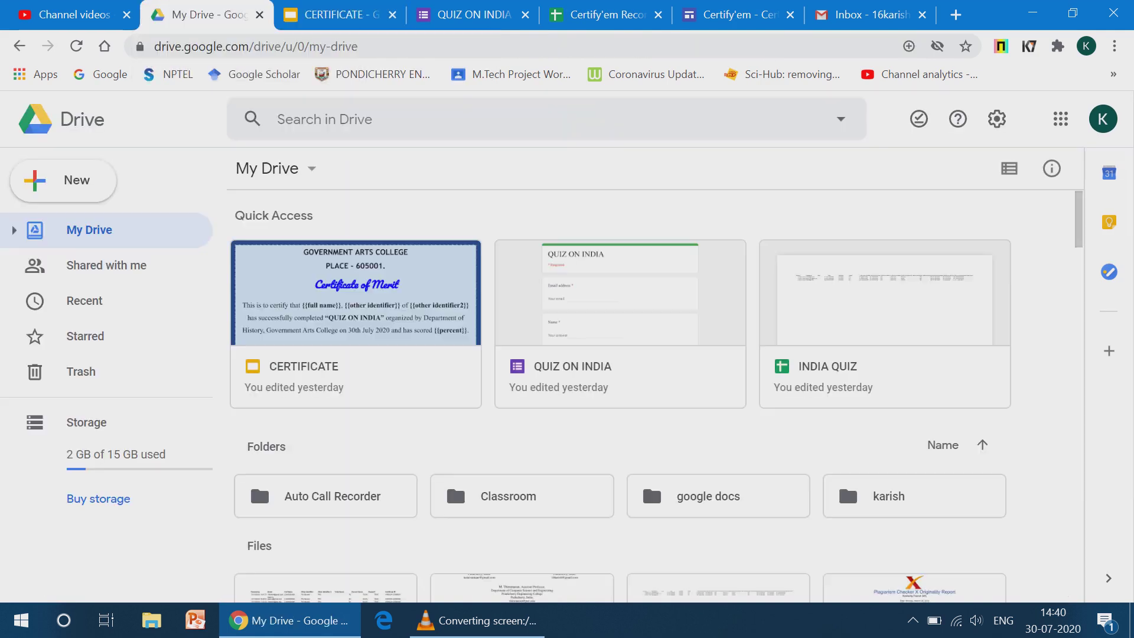
pyautogui.click(274, 168)
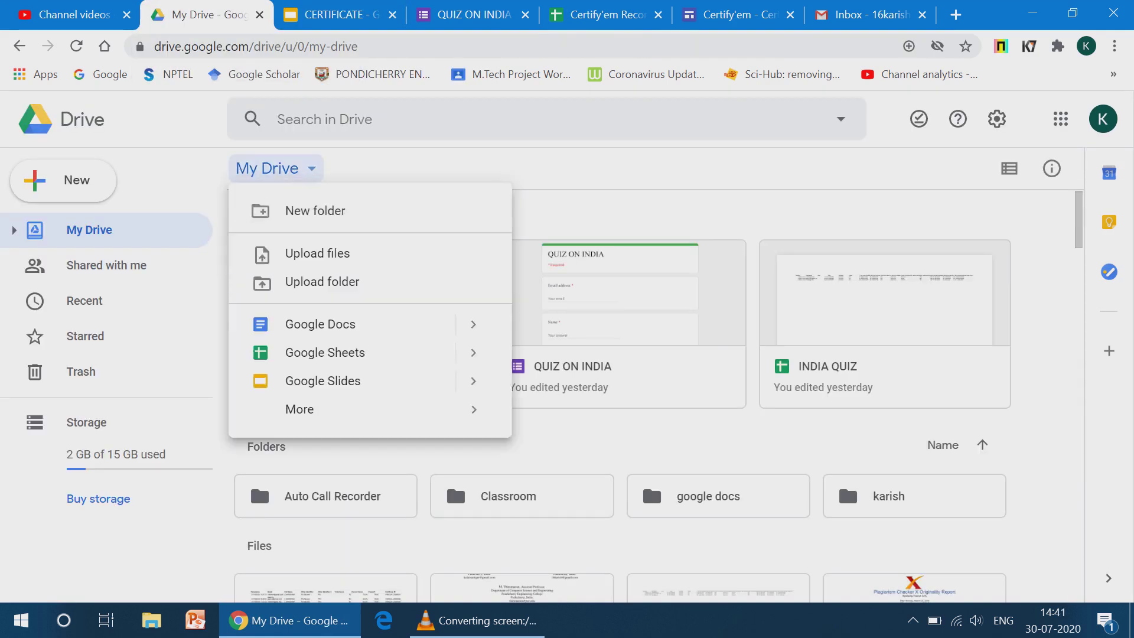
pyautogui.press('Down')
pyautogui.press('Down')
pyautogui.press('Down')
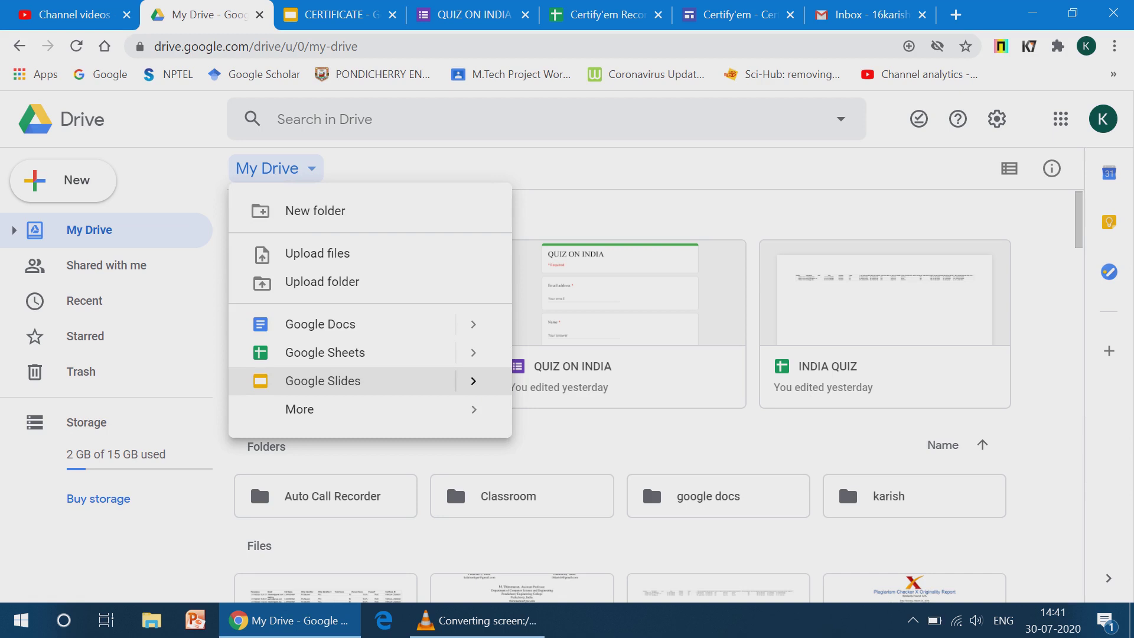
pyautogui.click(335, 15)
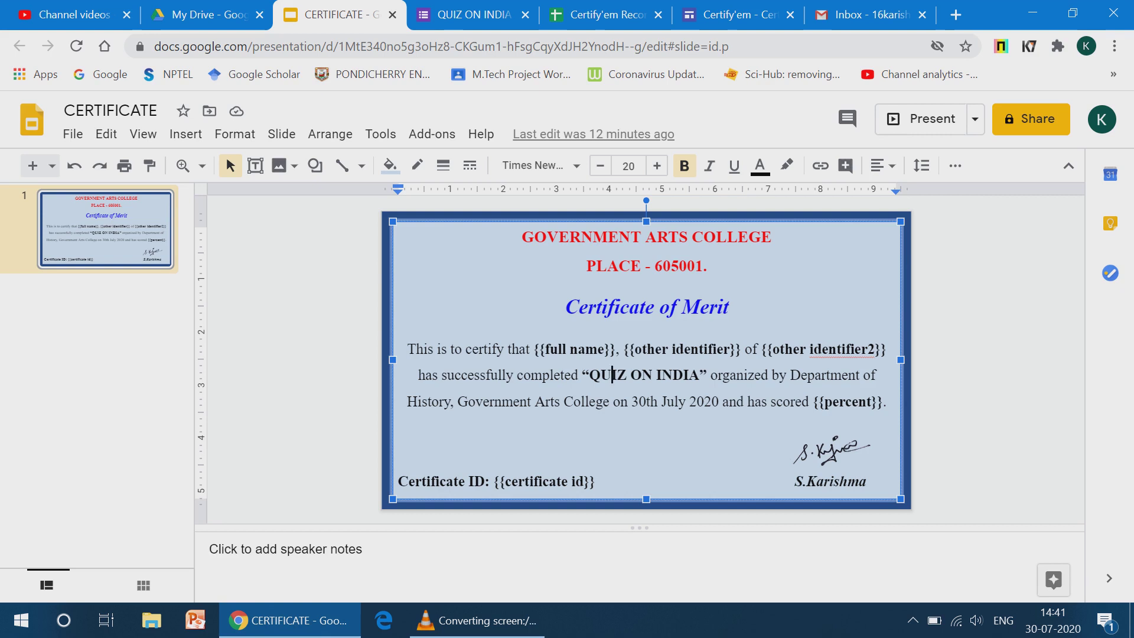
# - Colour the college name and place heading lines dark red
pyautogui.click(730, 307)
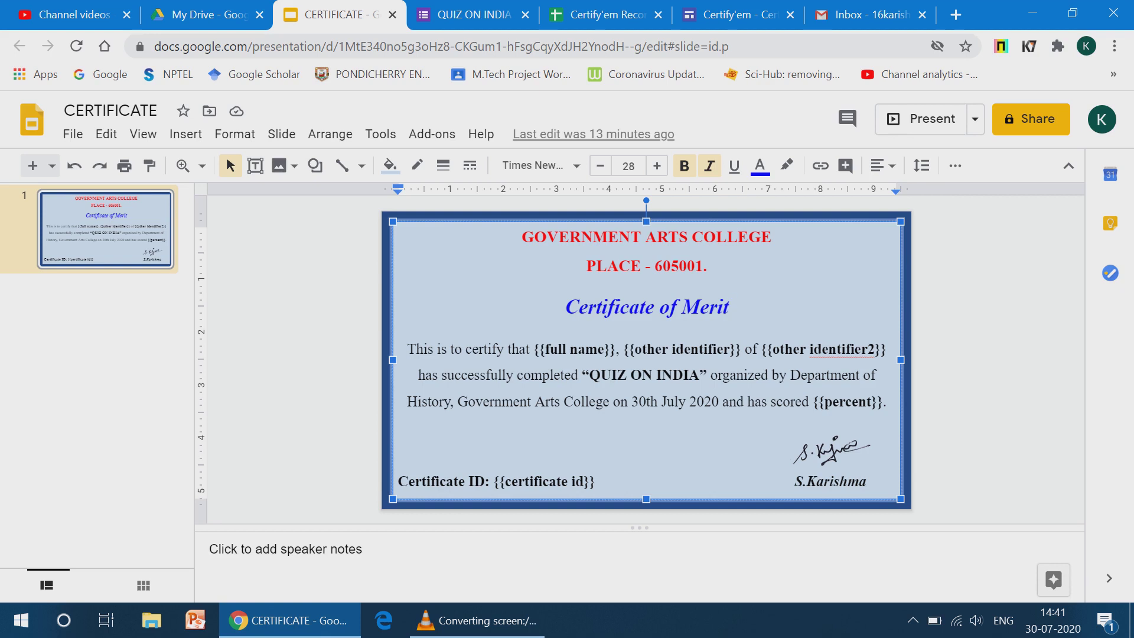
pyautogui.press('Up')
pyautogui.press('Down')
pyautogui.press('Down')
pyautogui.hotkey('ctrl', 'shift', 'Up')
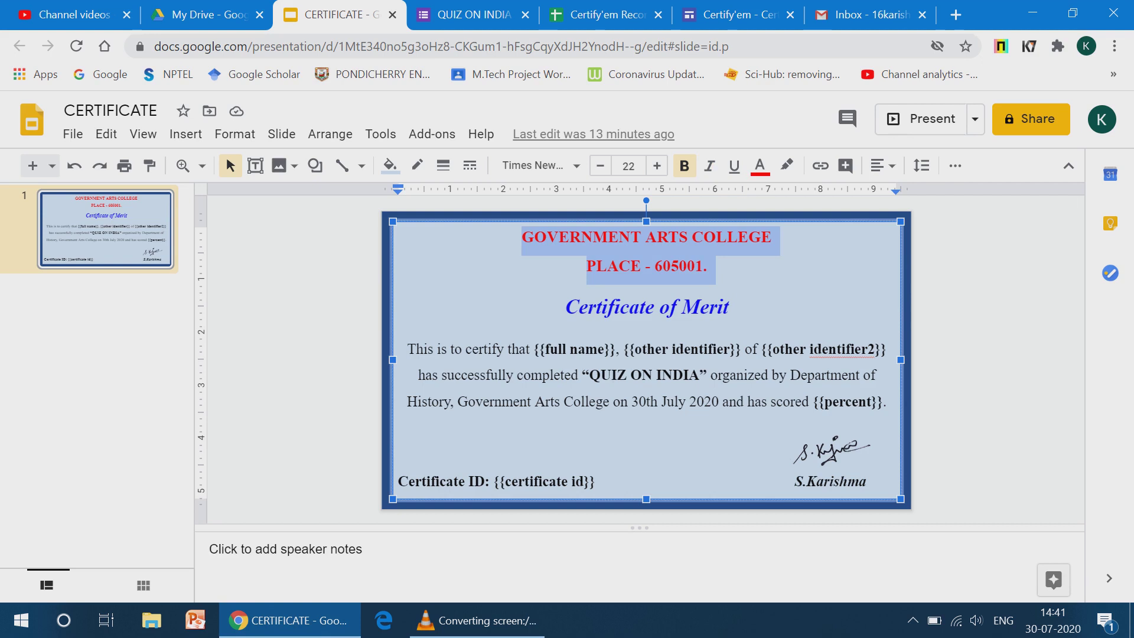
pyautogui.click(759, 165)
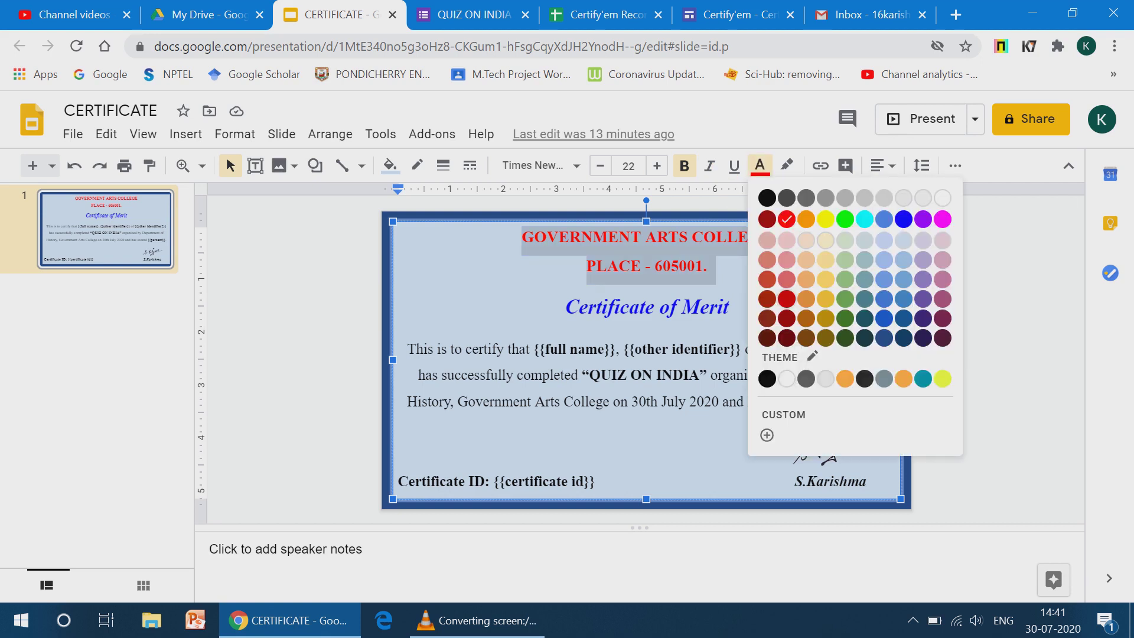
pyautogui.click(787, 300)
# - Make the Certificate of Merit title dark green
pyautogui.click(730, 308)
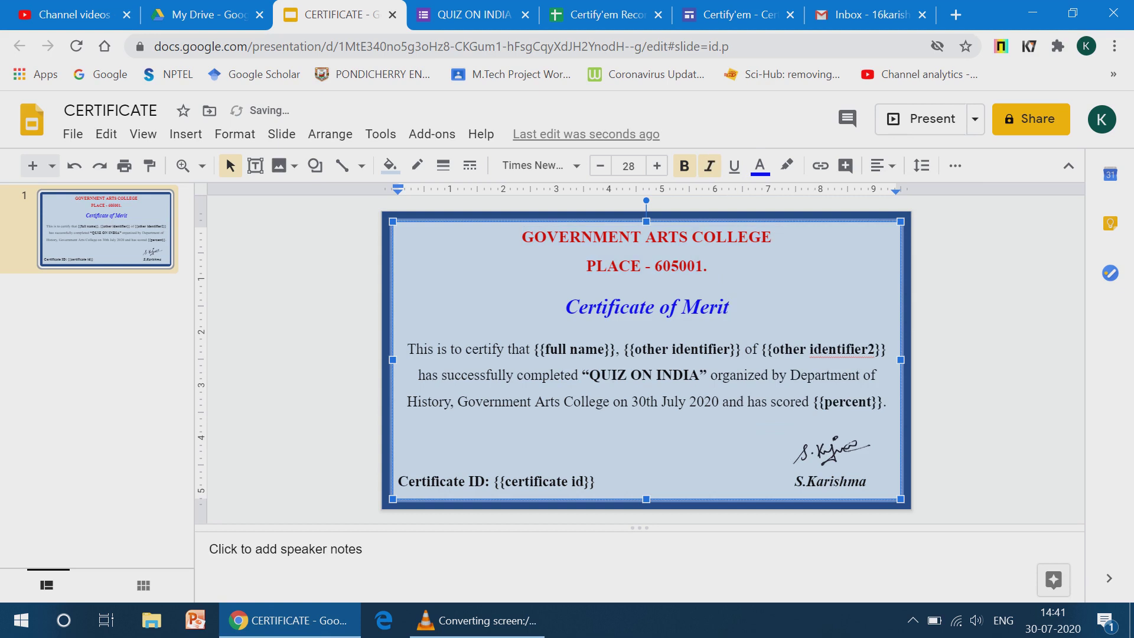
pyautogui.moveTo(730, 307); pyautogui.dragTo(568, 307)
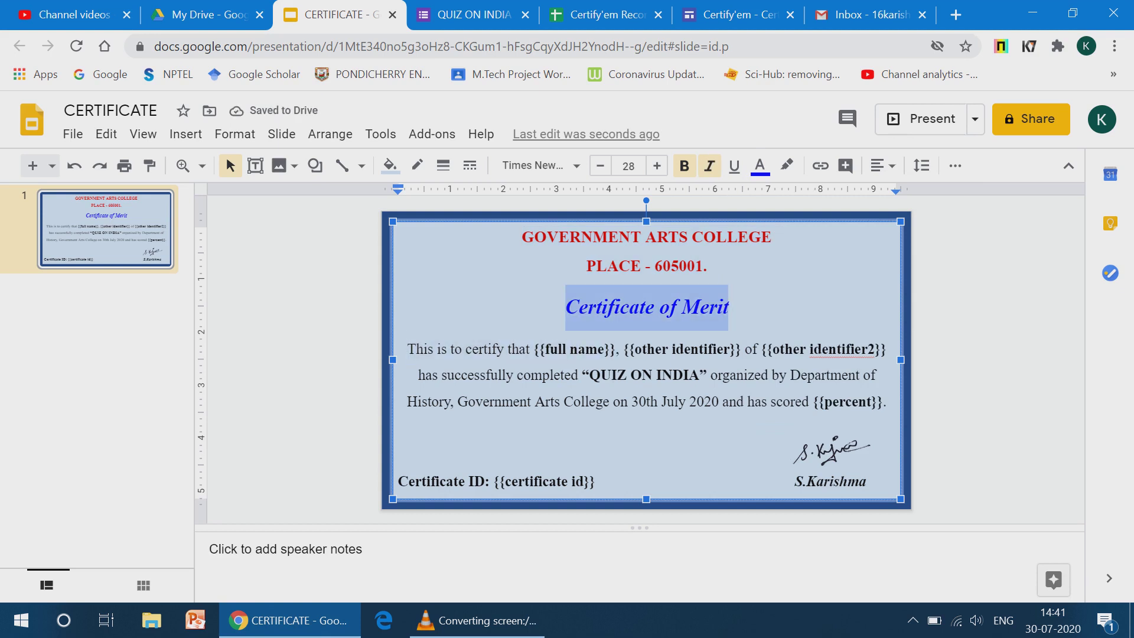
pyautogui.click(759, 166)
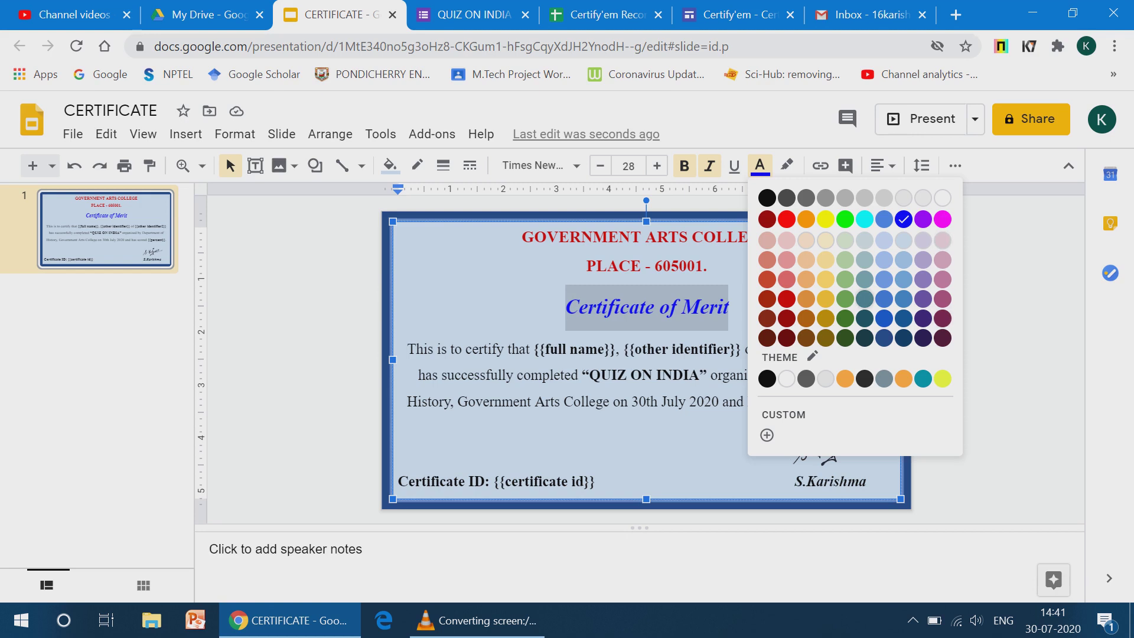
pyautogui.click(845, 319)
pyautogui.click(762, 375)
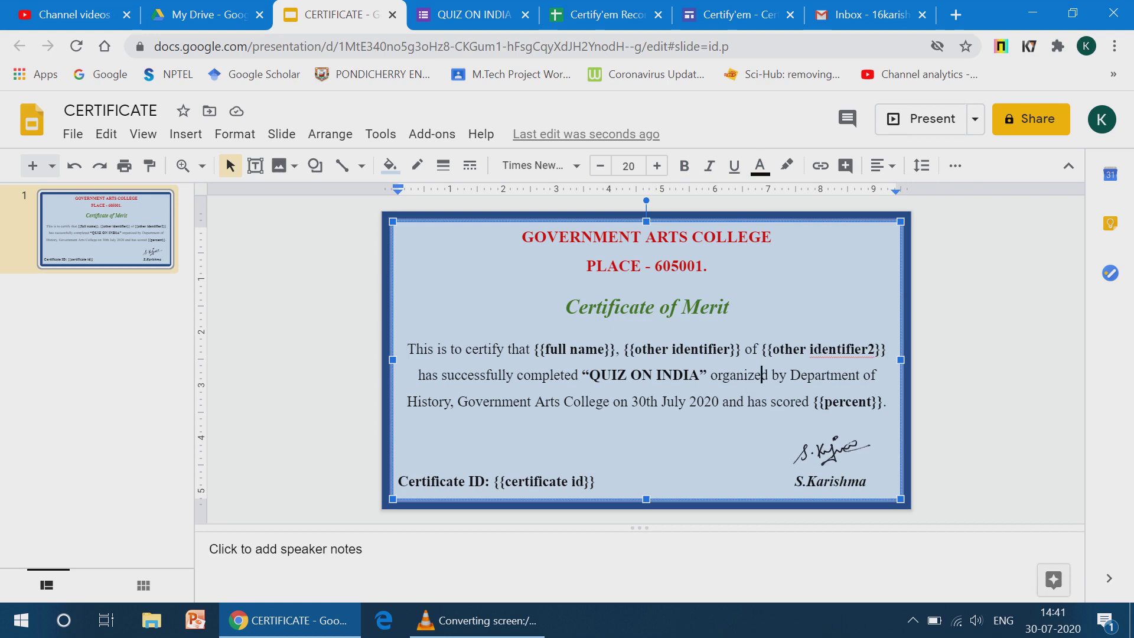
pyautogui.moveTo(408, 349)
pyautogui.mouseDown()
pyautogui.moveTo(497, 350)
pyautogui.moveTo(884, 403)
pyautogui.mouseUp()
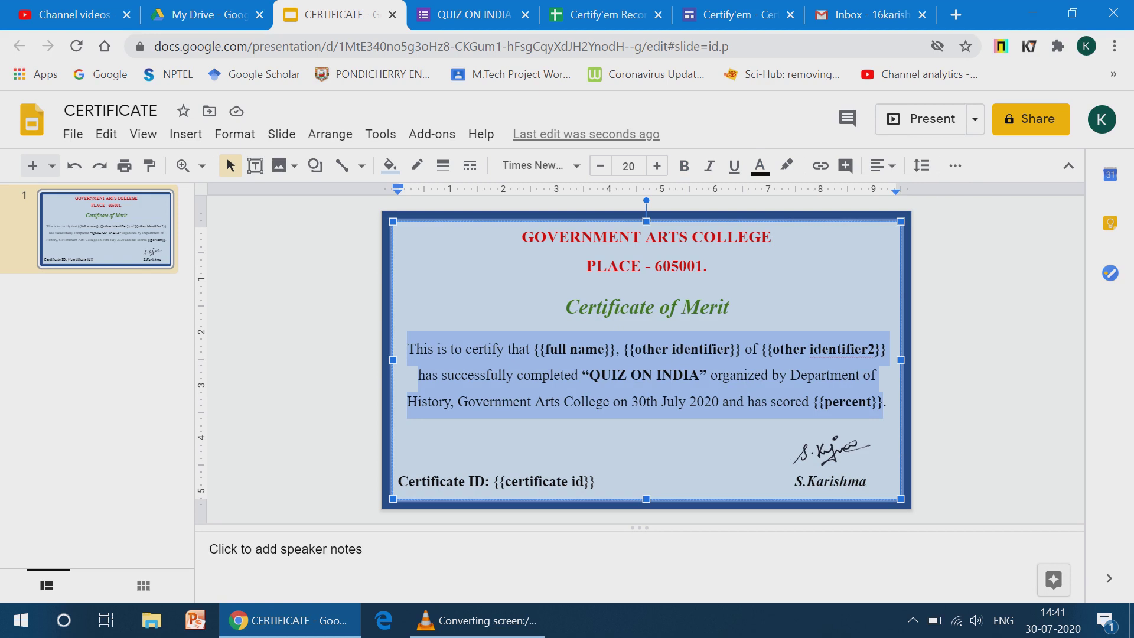
pyautogui.press('Down')
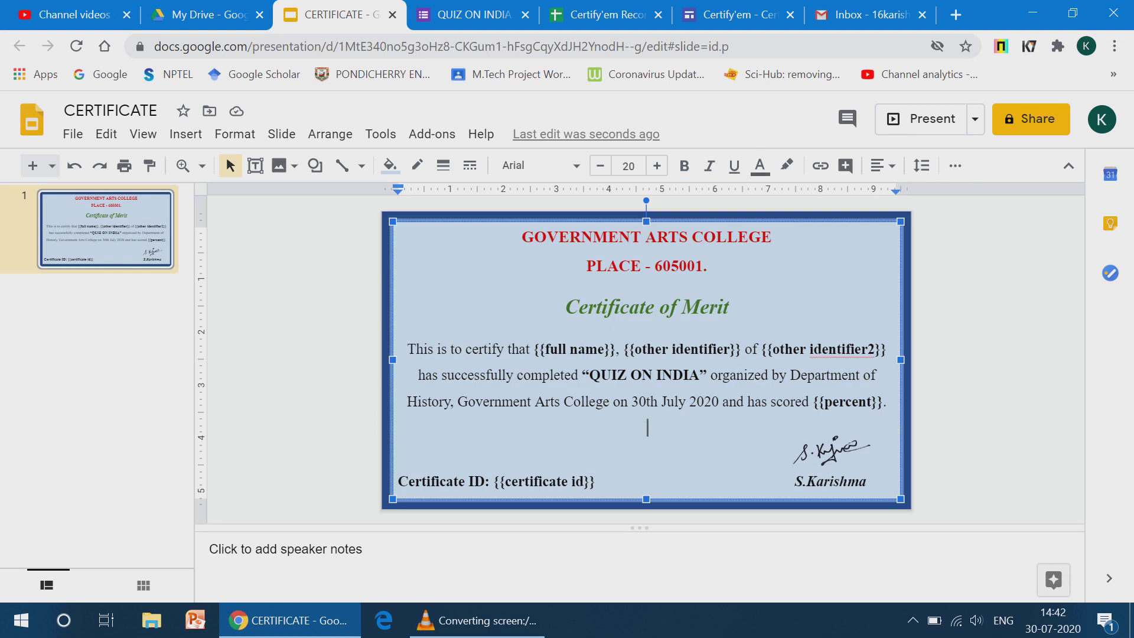
pyautogui.click(537, 349)
pyautogui.moveTo(535, 350); pyautogui.dragTo(615, 349)
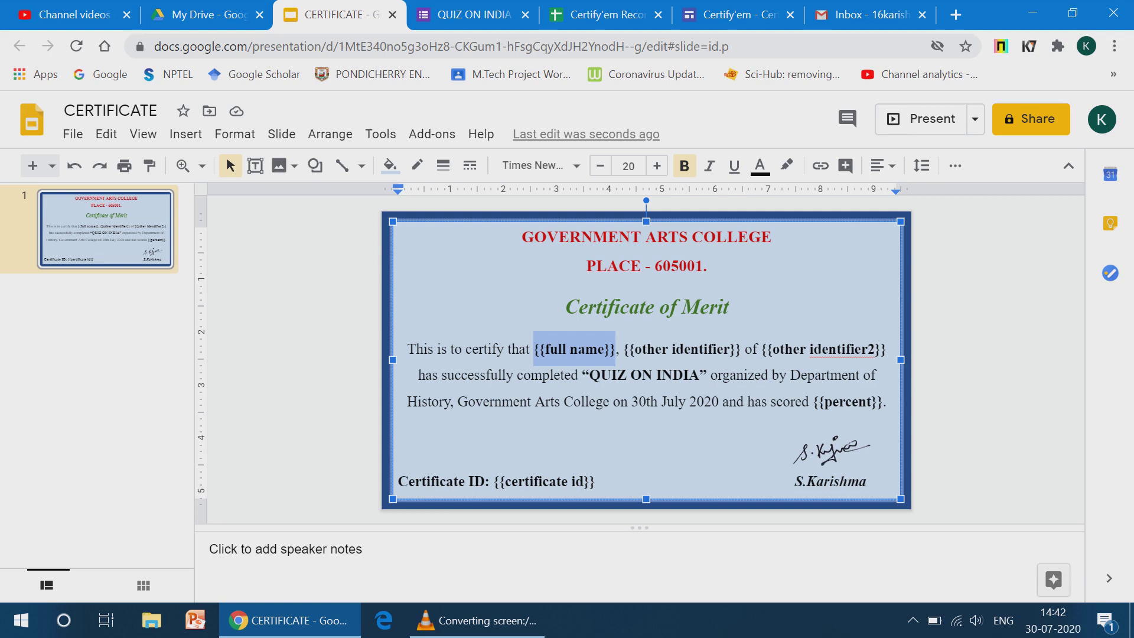
# - Switch to the Certify'em Records sheet and inspect the Full Name column at C1
pyautogui.click(735, 14)
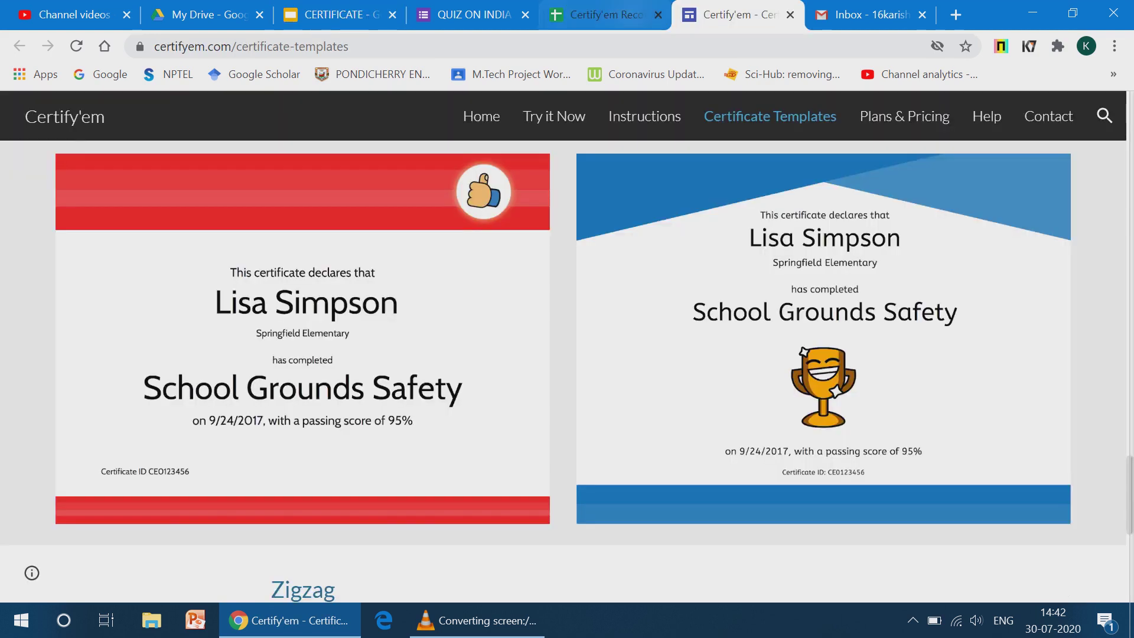
pyautogui.click(607, 15)
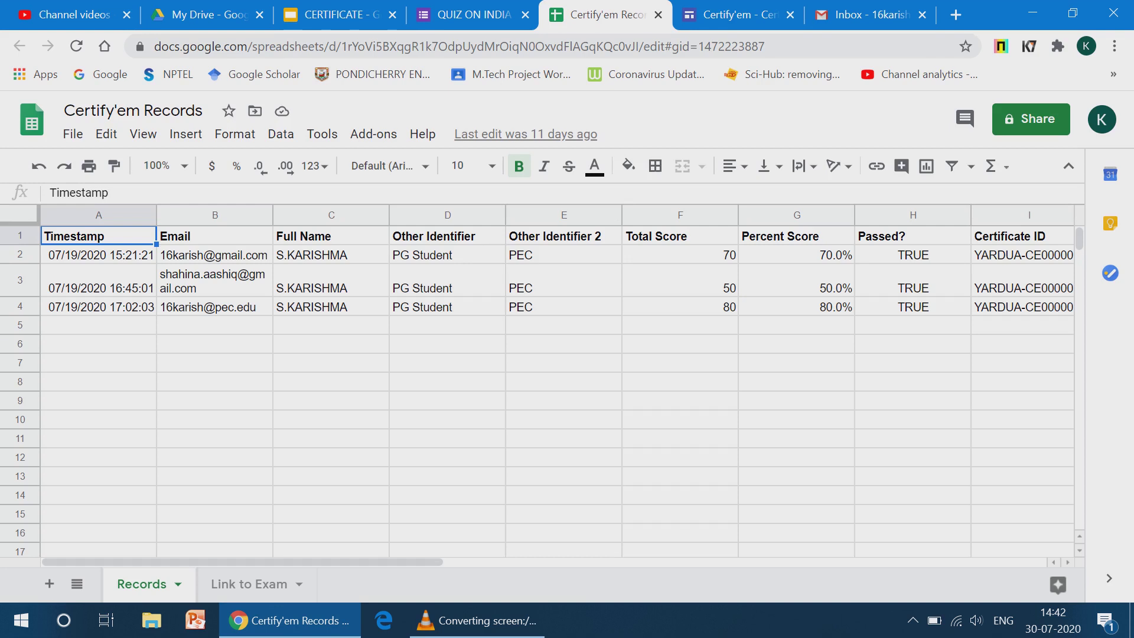
pyautogui.click(332, 236)
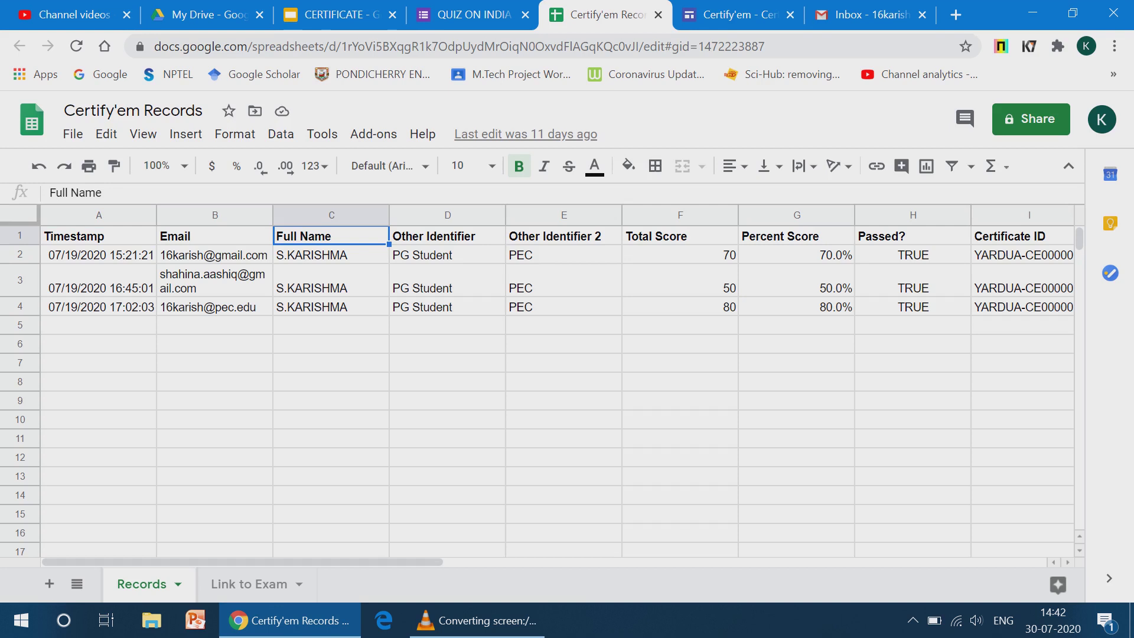
pyautogui.press('Down')
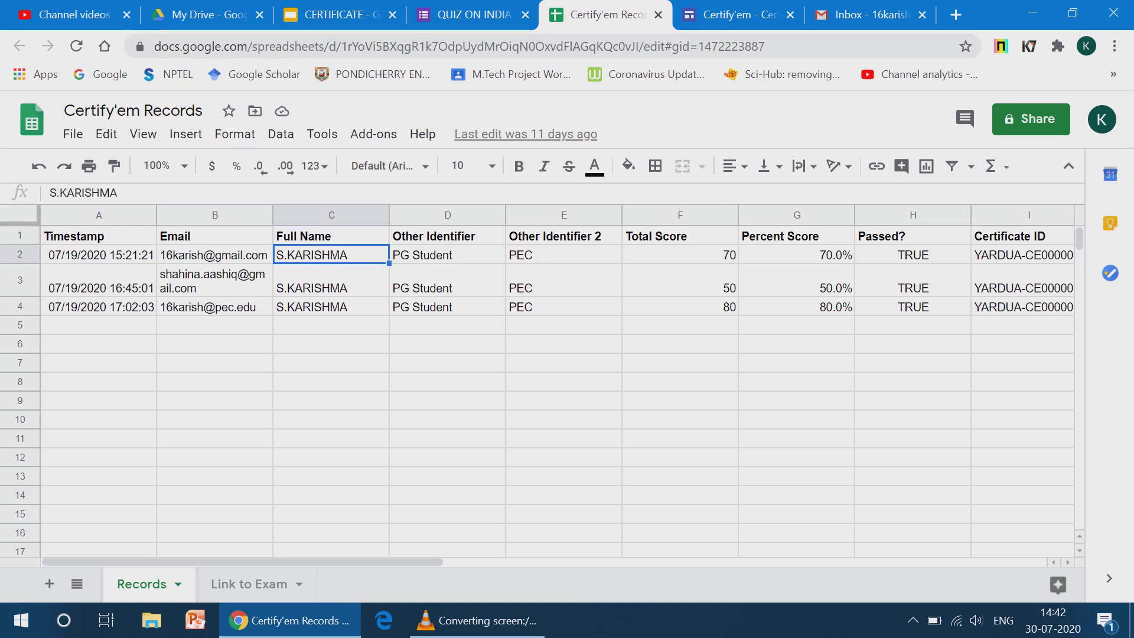
pyautogui.press('Up')
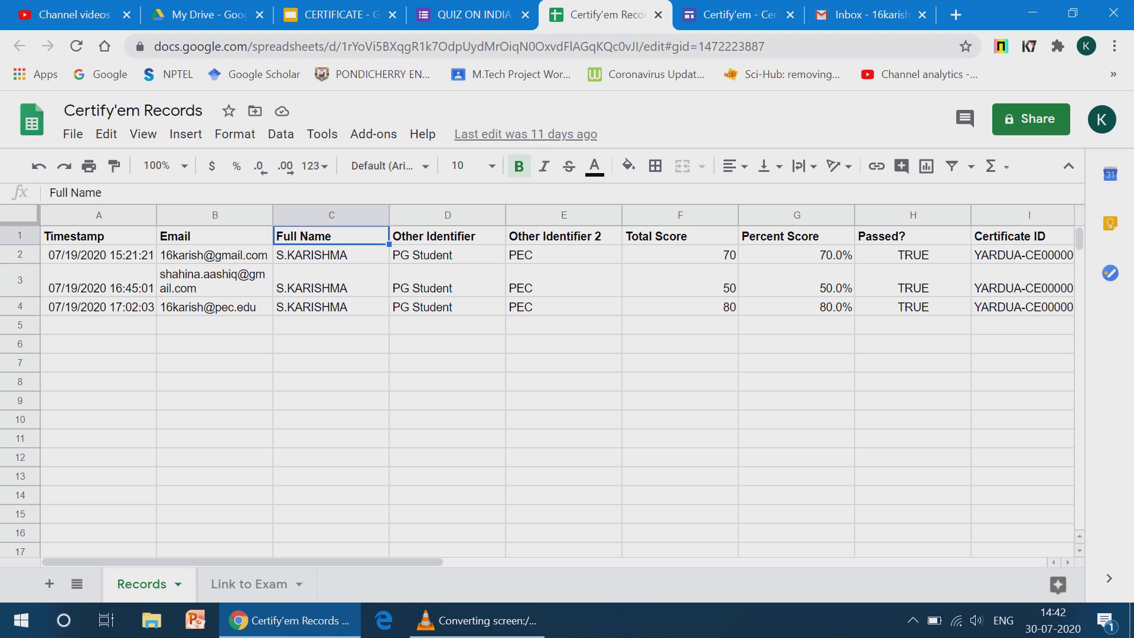
pyautogui.click(473, 14)
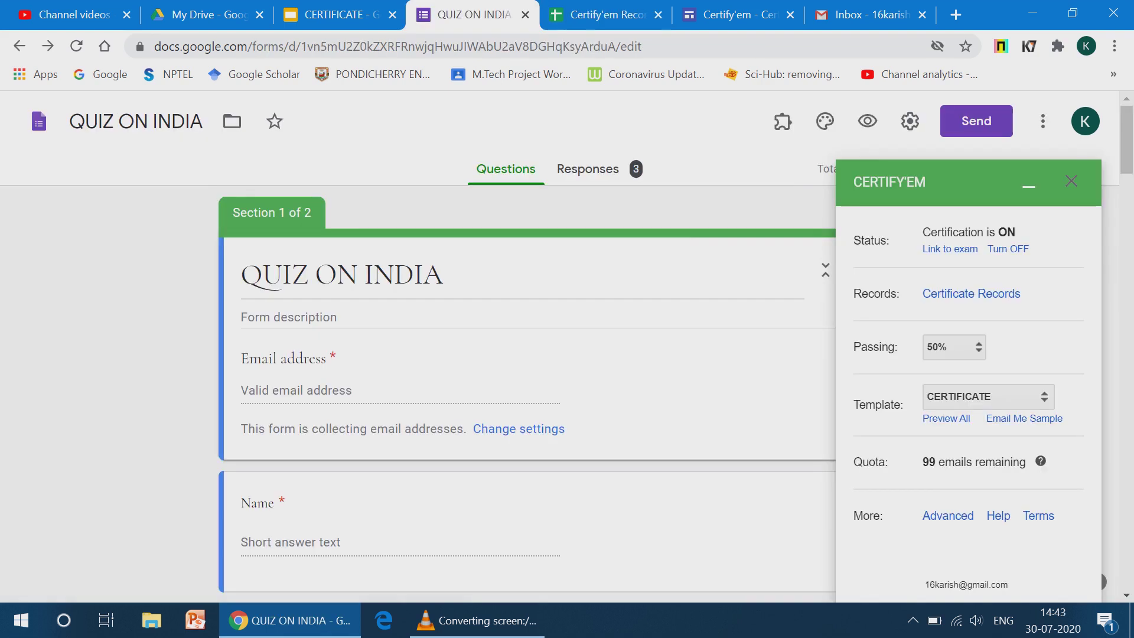
pyautogui.click(337, 14)
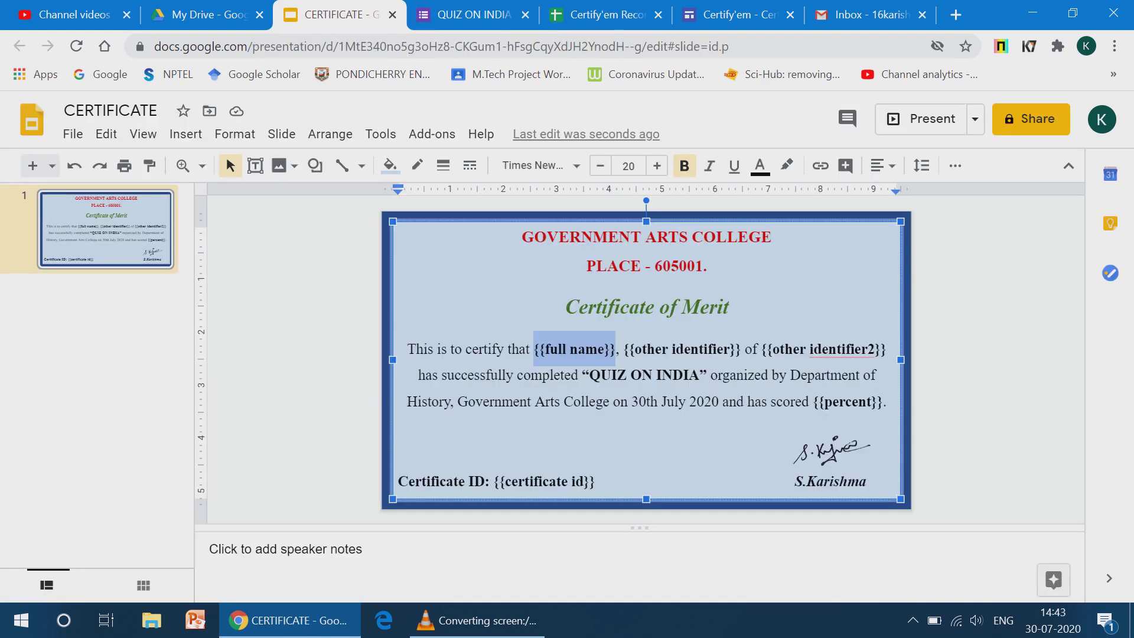
pyautogui.click(742, 348)
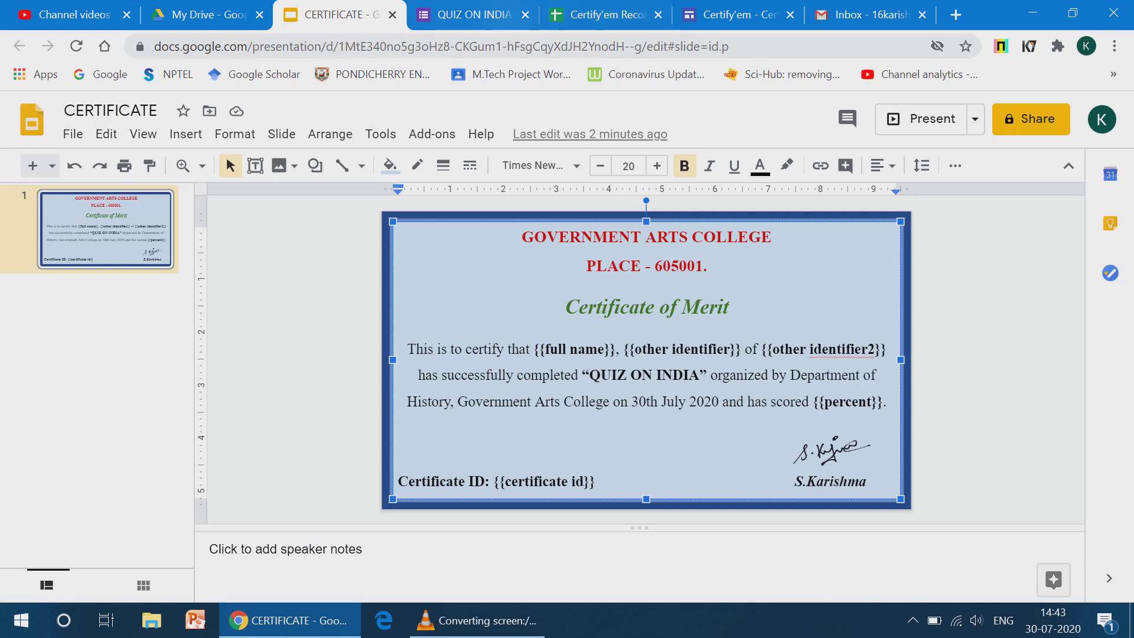
# - Check the records' Other Identifier column, then select the {{other identifier}} placeholder on the slide
pyautogui.click(602, 15)
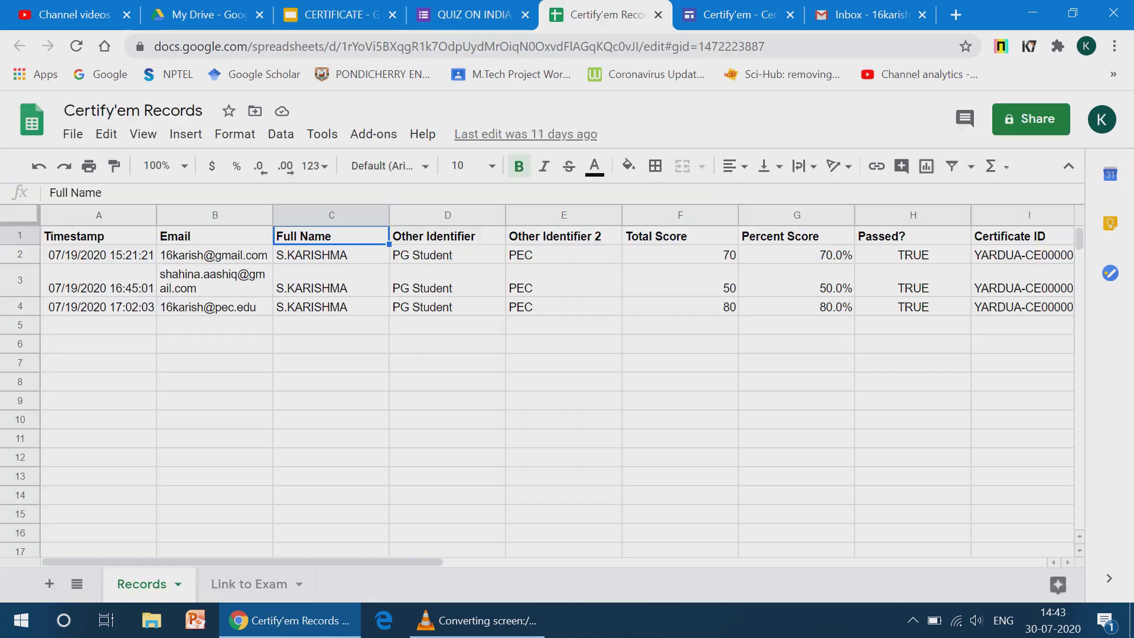
pyautogui.press('Right')
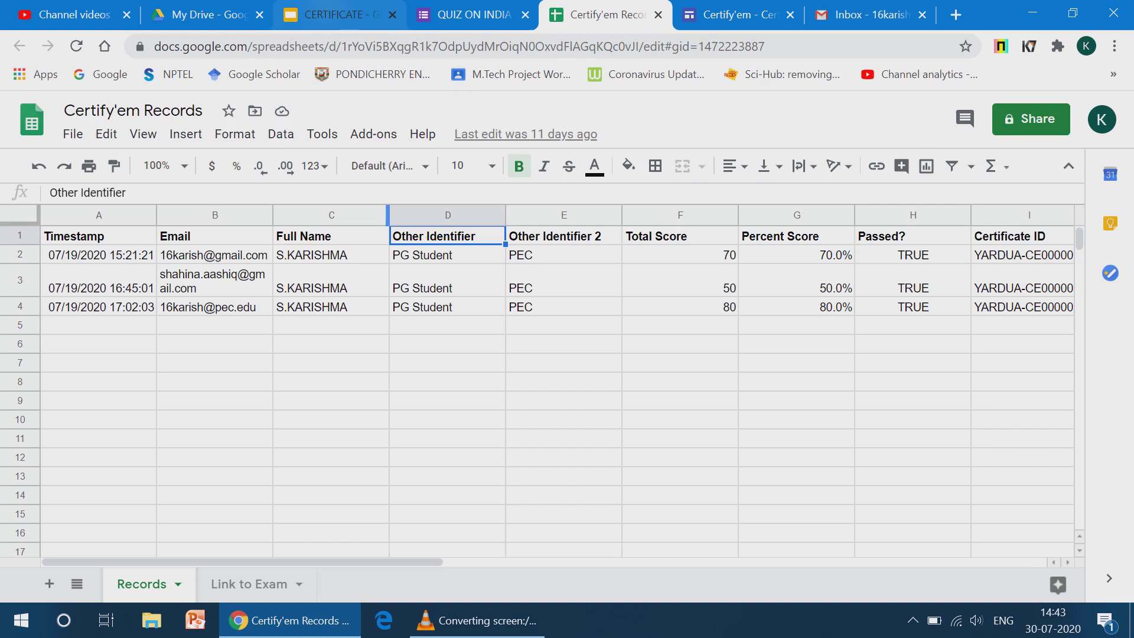
pyautogui.click(335, 15)
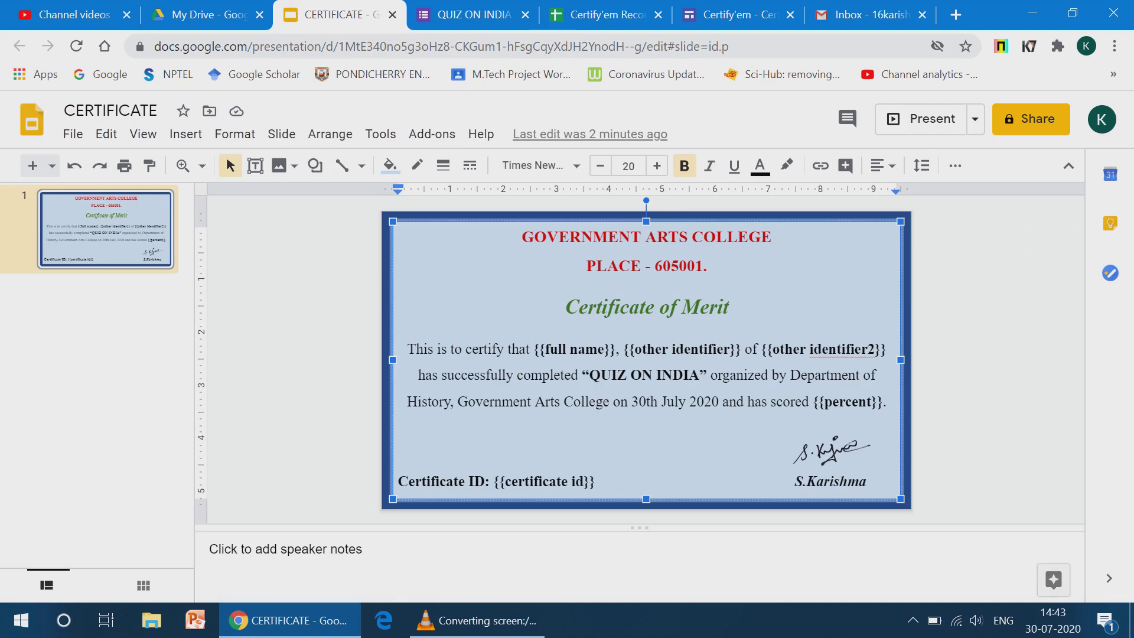
pyautogui.hotkey('shift', 'Right')
pyautogui.hotkey('shift', 'Right')
pyautogui.hotkey('shift', 'Right')
pyautogui.hotkey('shift', 'Right')
pyautogui.hotkey('shift', 'Right')
pyautogui.hotkey('shift', 'Right')
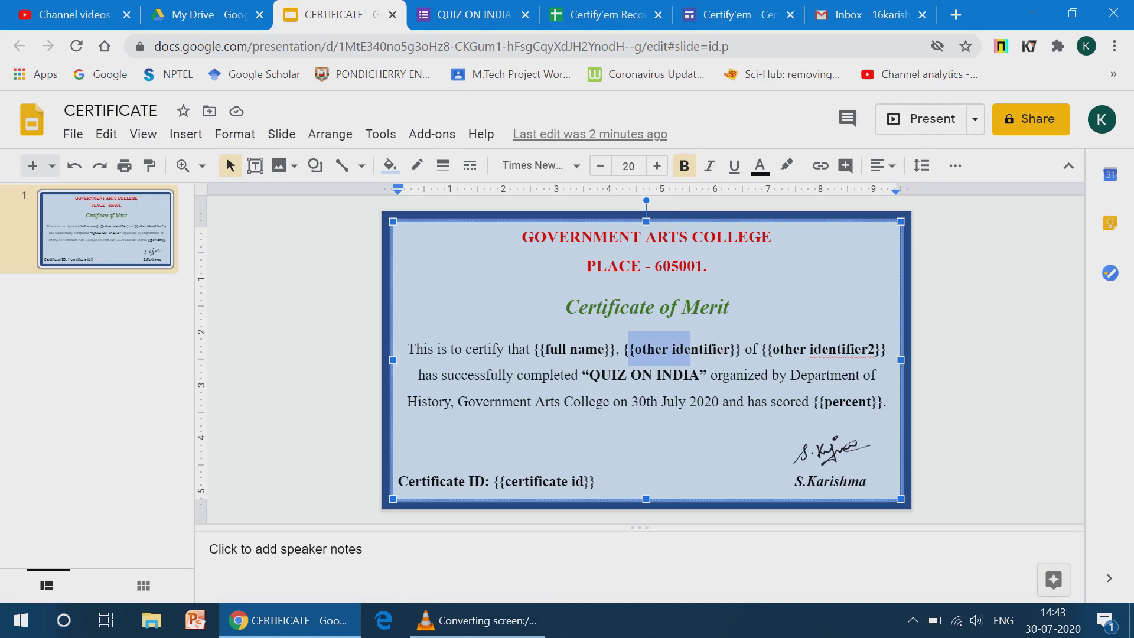
pyautogui.hotkey('shift', 'Right')
pyautogui.hotkey('shift', 'Right')
pyautogui.hotkey('shift', 'Right')
pyautogui.hotkey('shift', 'Right')
pyautogui.hotkey('shift', 'Right')
pyautogui.hotkey('shift', 'Right')
pyautogui.hotkey('shift', 'Right')
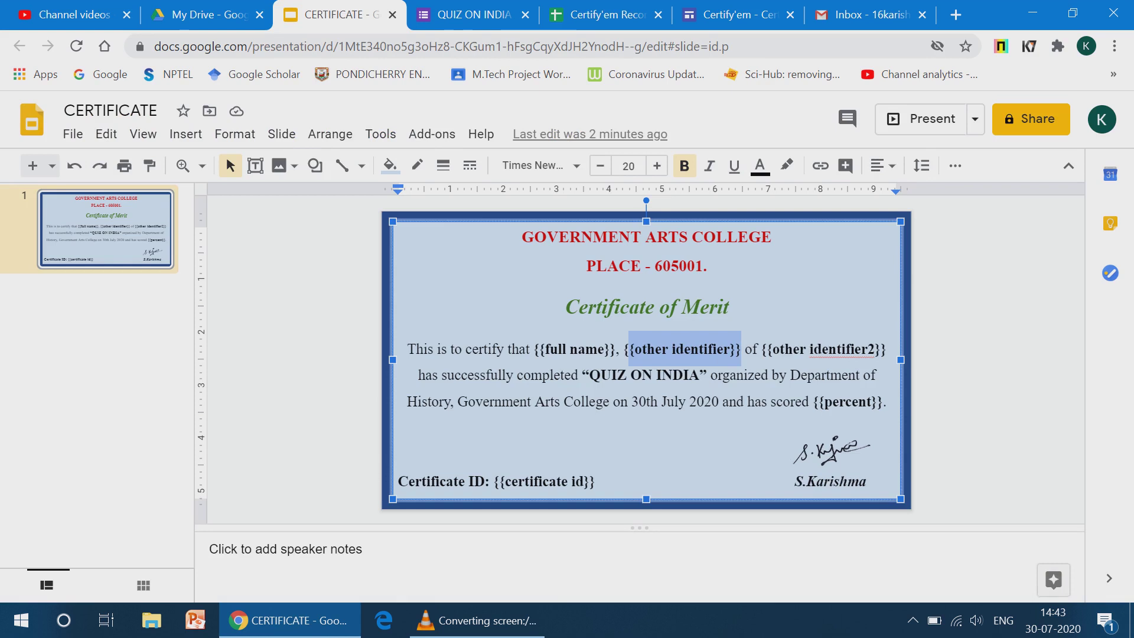
pyautogui.click(737, 401)
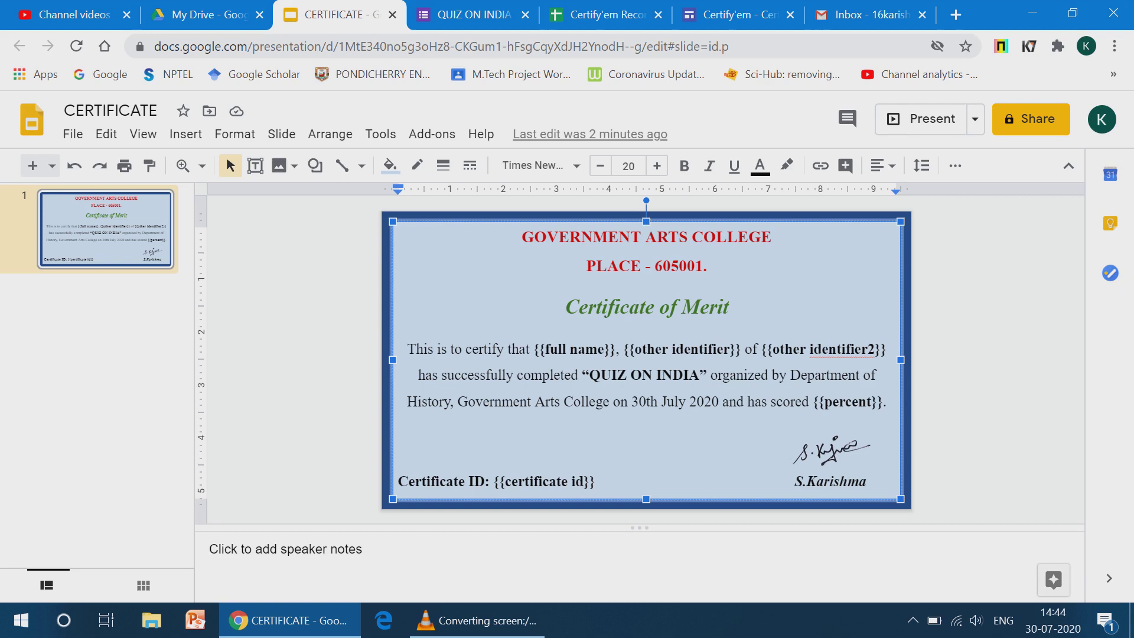
# - Select the {{other identifier2}} placeholder, toggling bold, then deselect it
pyautogui.moveTo(767, 349); pyautogui.dragTo(880, 347)
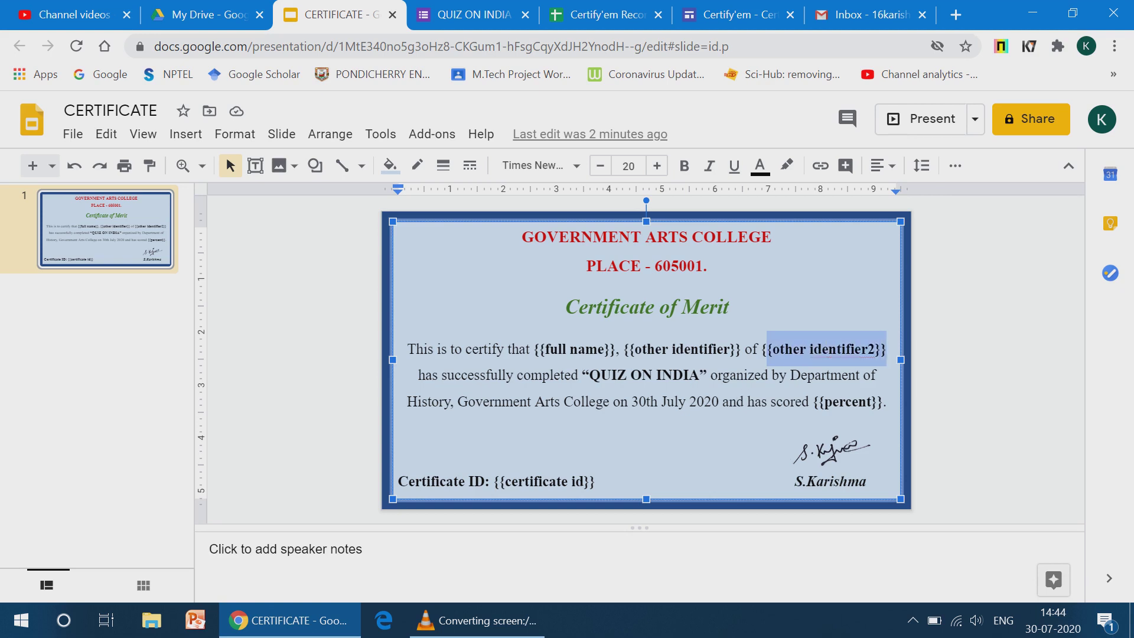
pyautogui.hotkey('ctrl', 'b')
pyautogui.click(868, 348)
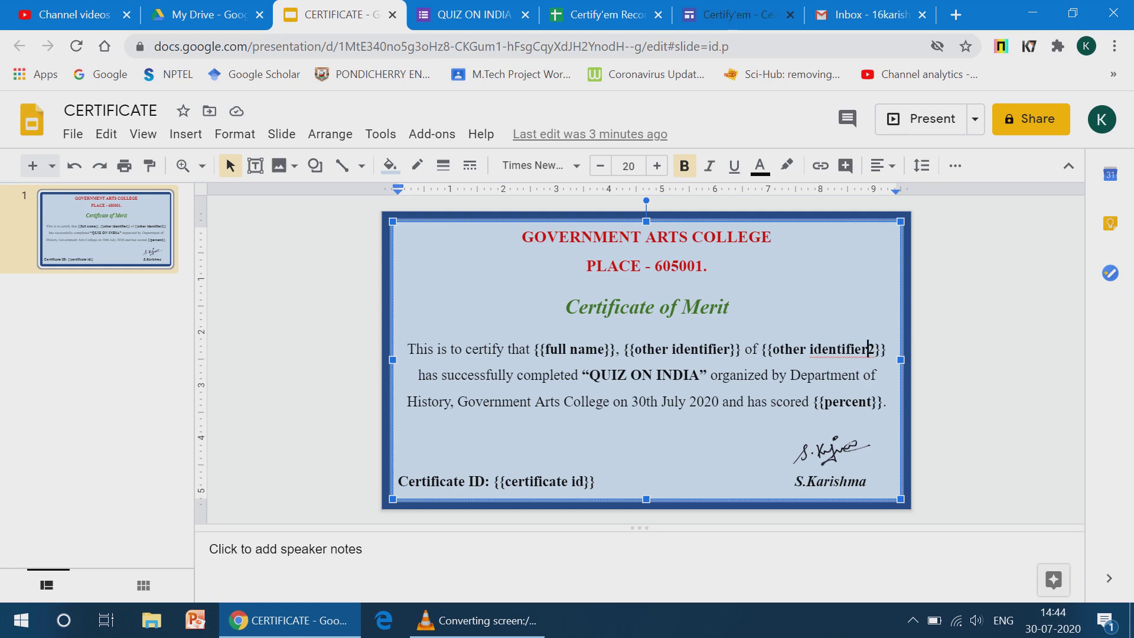
pyautogui.click(607, 14)
pyautogui.press('Right')
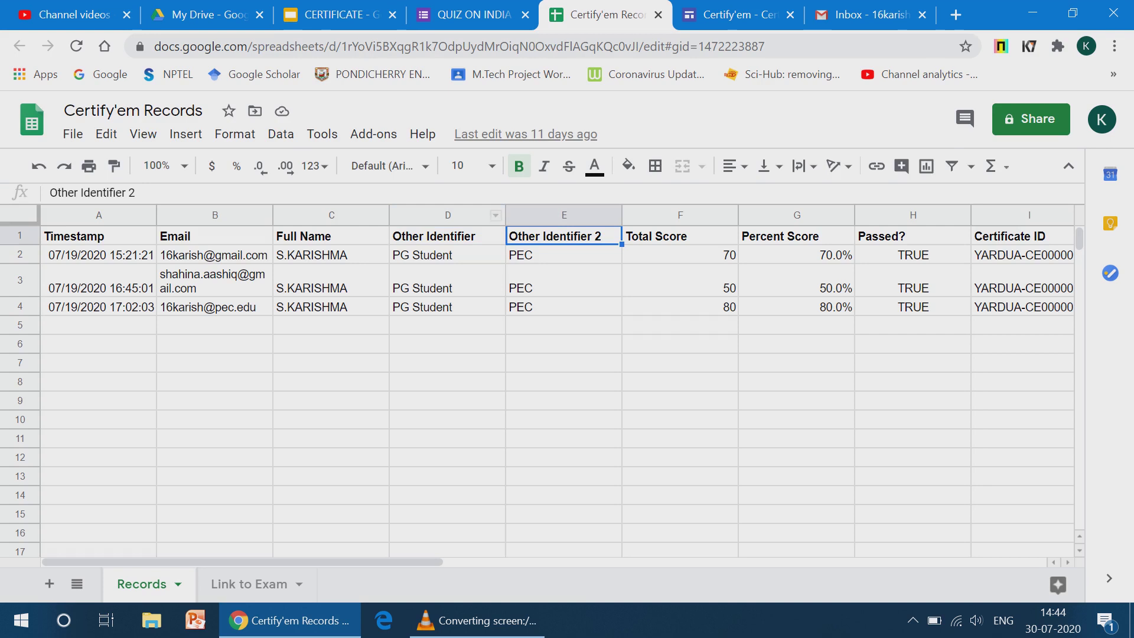
pyautogui.click(336, 15)
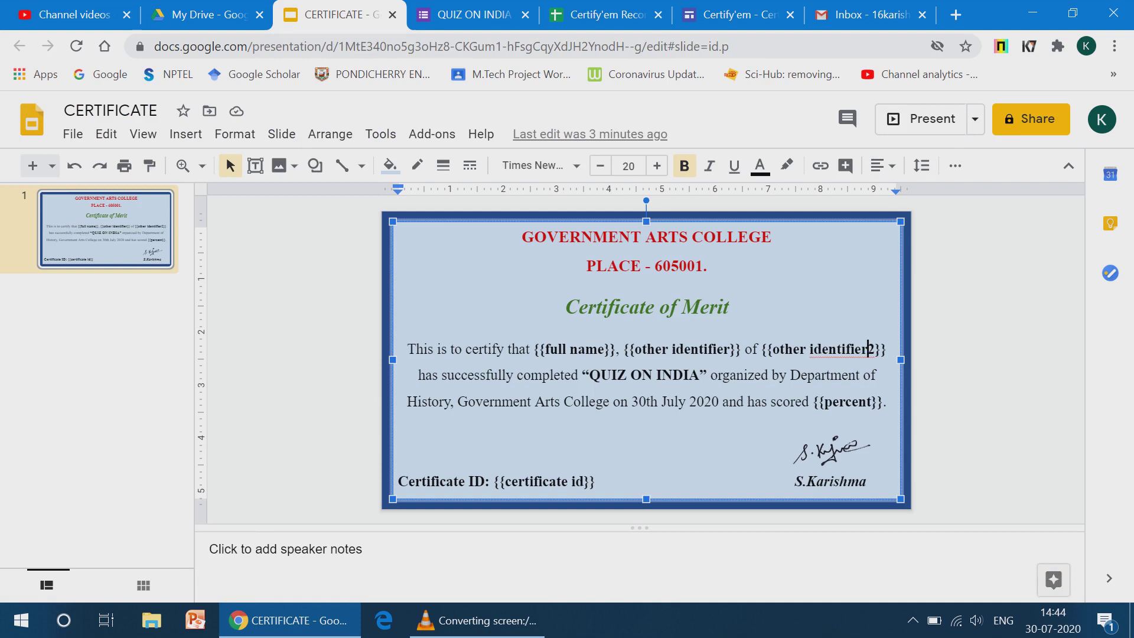
pyautogui.click(542, 375)
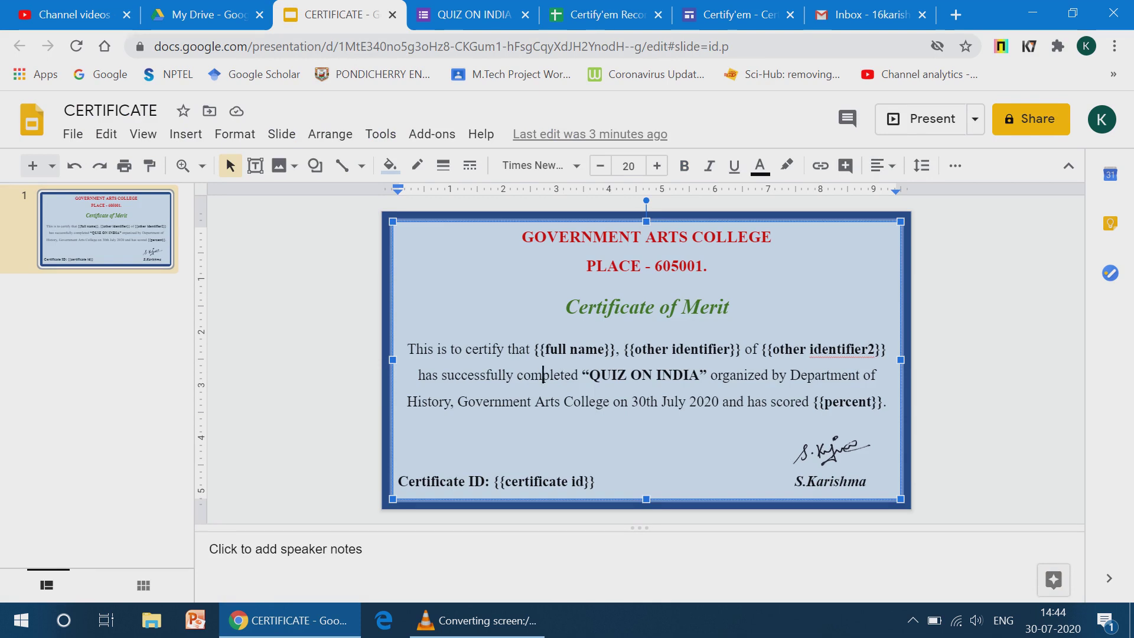
pyautogui.moveTo(582, 375); pyautogui.dragTo(716, 375)
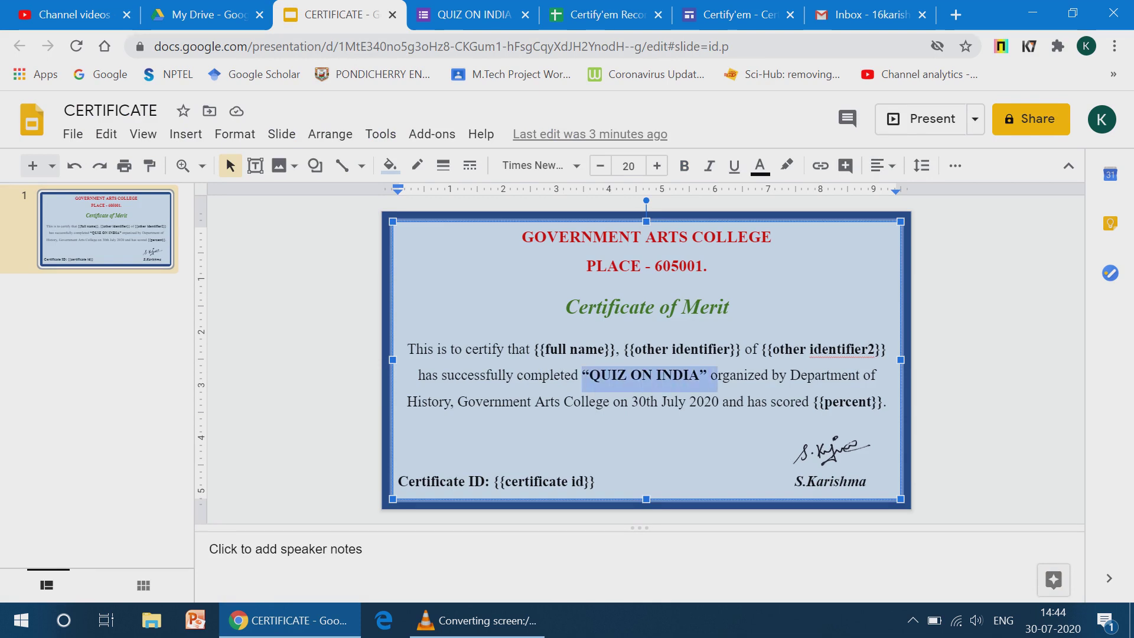
pyautogui.press('End')
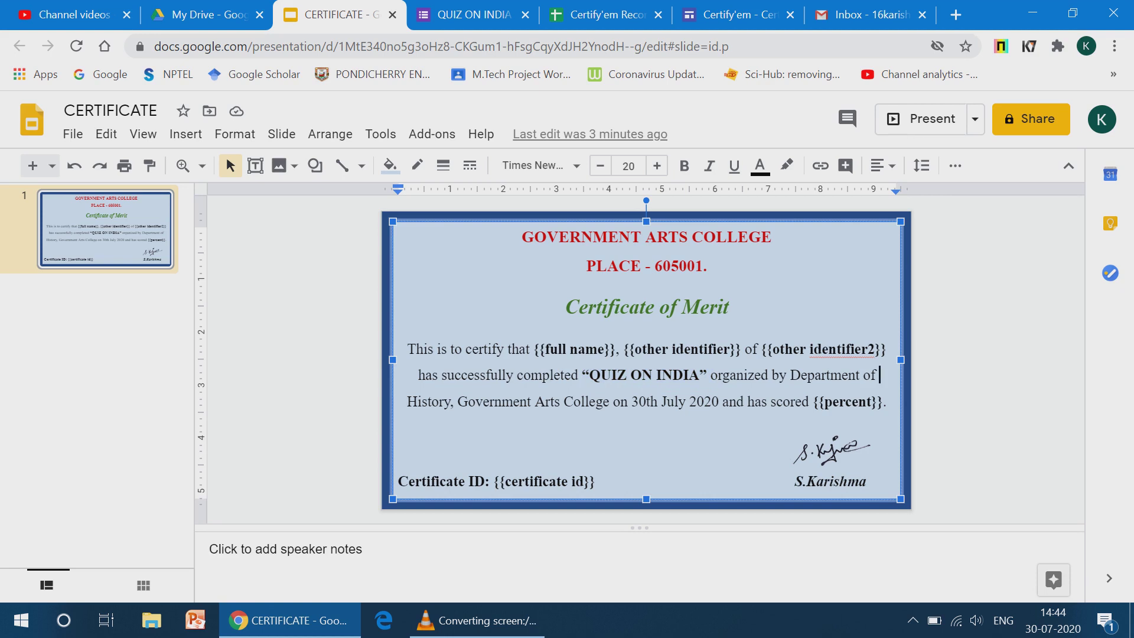
pyautogui.moveTo(631, 402); pyautogui.dragTo(718, 401)
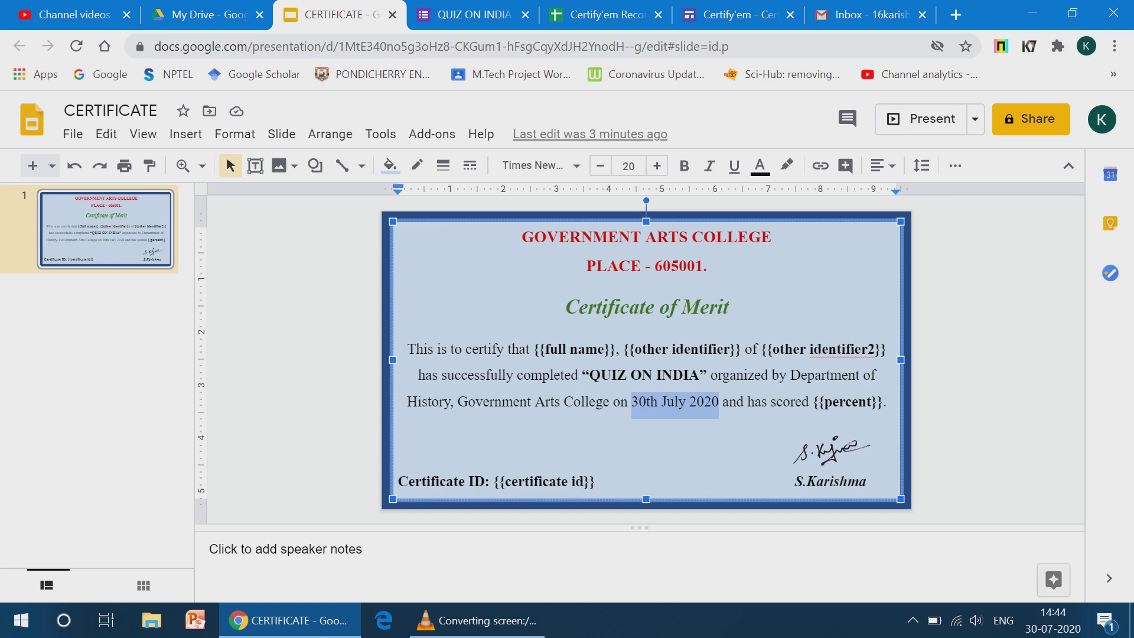
pyautogui.click(814, 401)
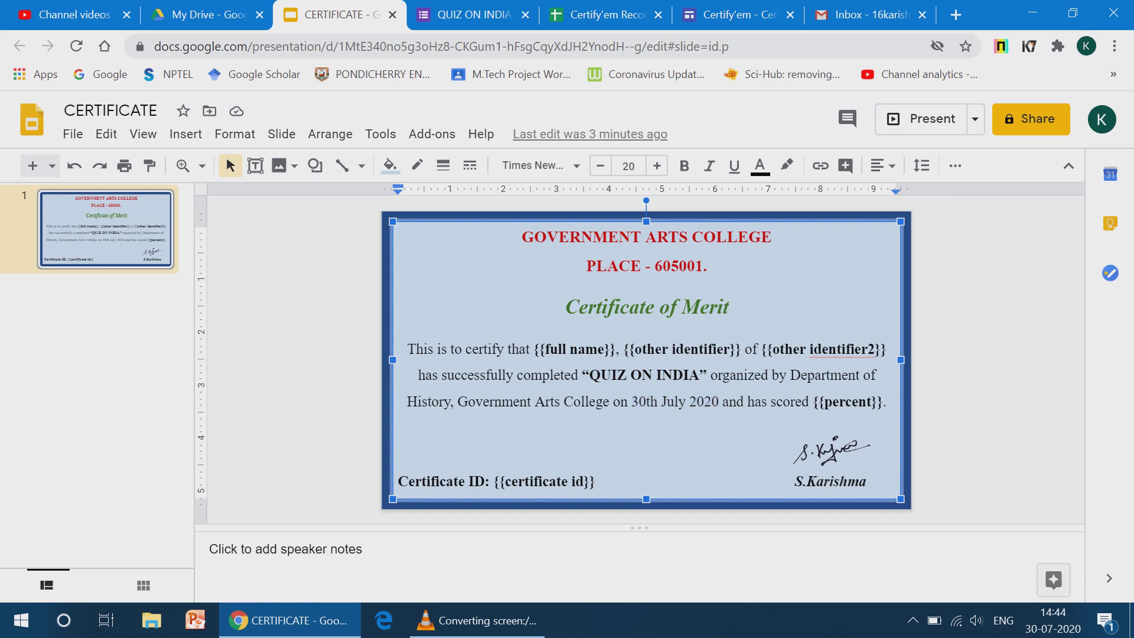
pyautogui.hotkey('shift', 'Right')
pyautogui.hotkey('shift', 'Right')
pyautogui.hotkey('shift', 'Right')
pyautogui.hotkey('shift', 'Right')
pyautogui.hotkey('shift', 'Right')
pyautogui.hotkey('shift', 'Right')
pyautogui.hotkey('shift', 'Right')
pyautogui.hotkey('shift', 'Right')
pyautogui.hotkey('shift', 'Right')
pyautogui.hotkey('shift', 'Right')
pyautogui.hotkey('ctrl', 'b')
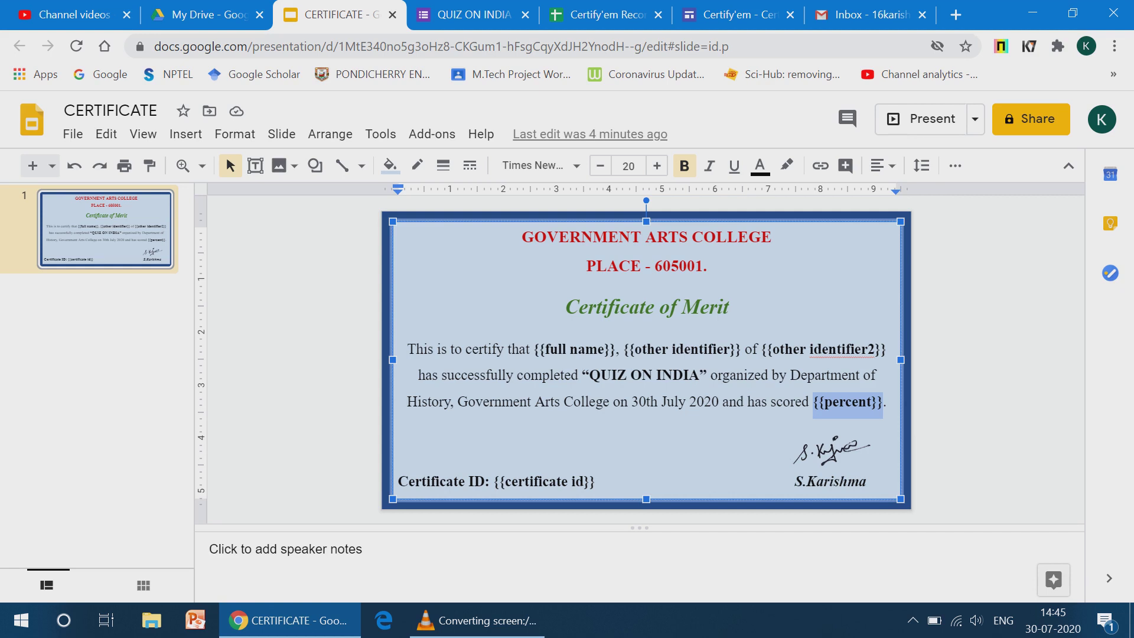
pyautogui.press('Down')
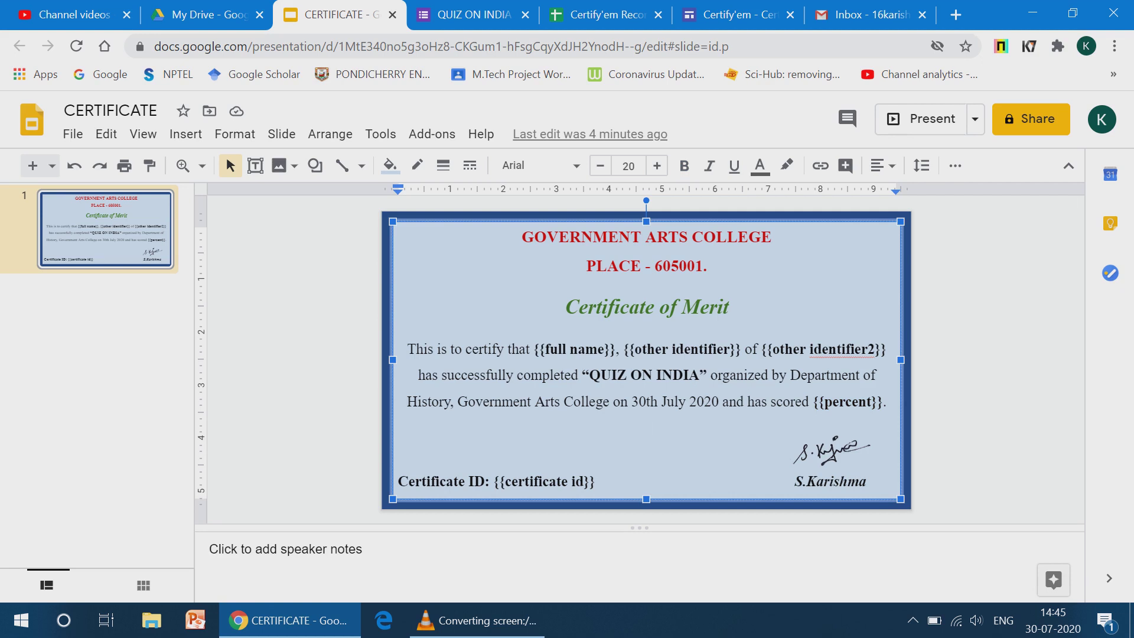
pyautogui.press('Down')
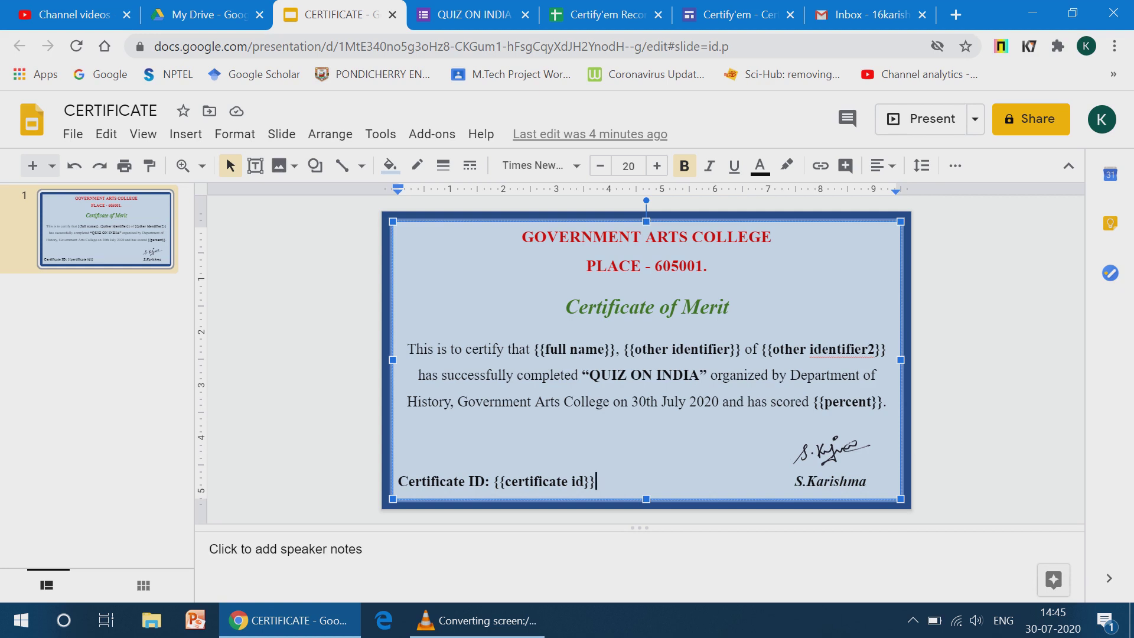
pyautogui.moveTo(494, 482); pyautogui.dragTo(596, 483)
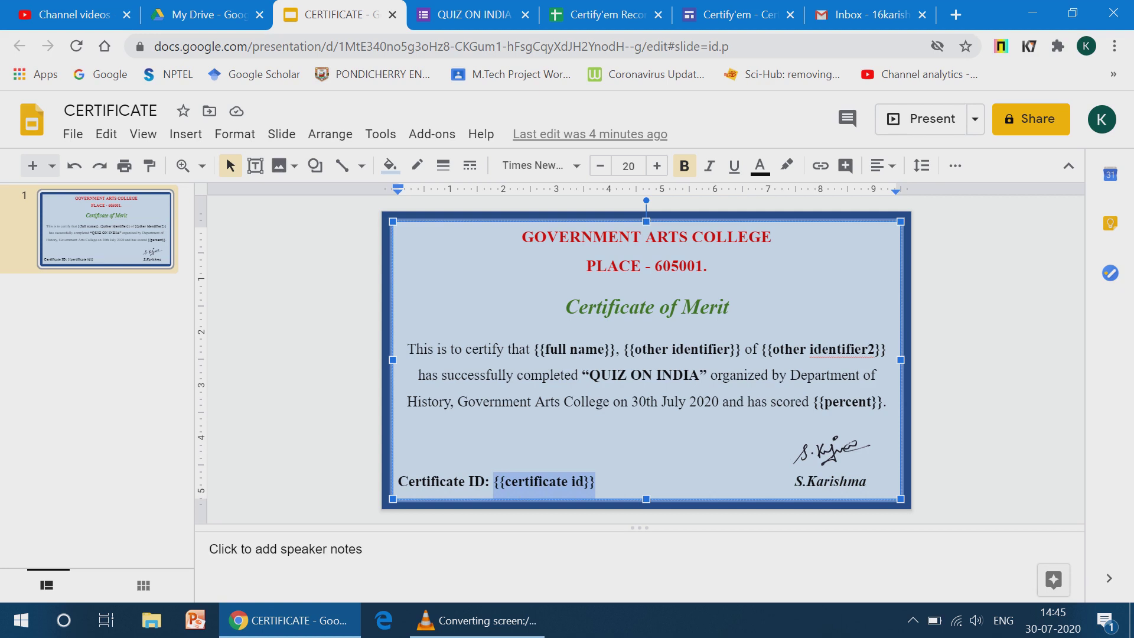
pyautogui.click(610, 482)
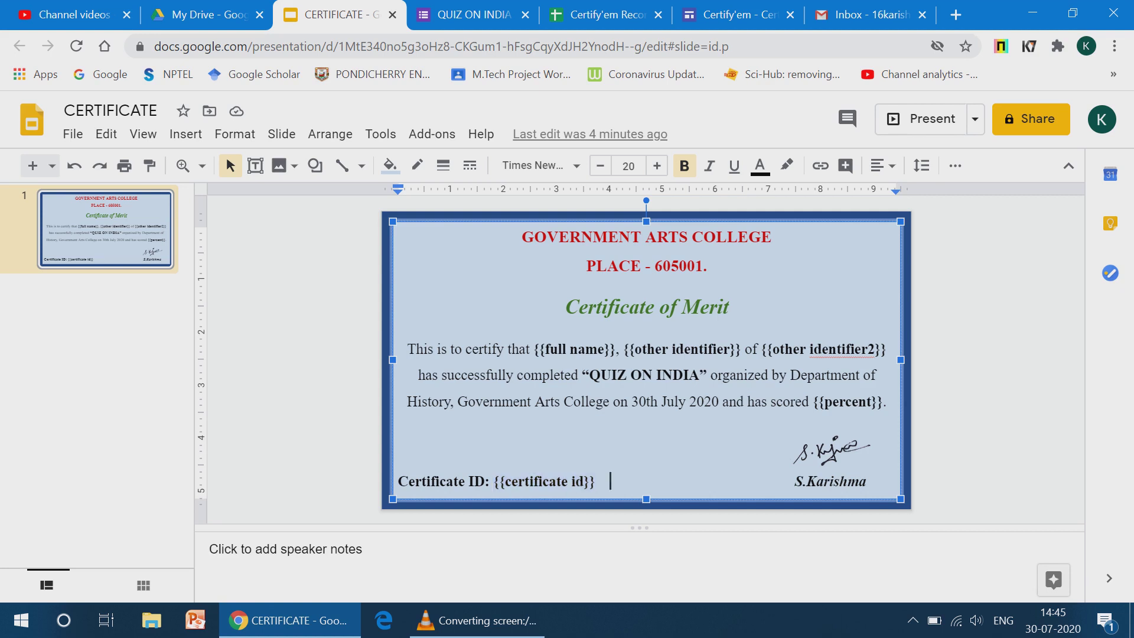
pyautogui.moveTo(795, 483); pyautogui.dragTo(867, 483)
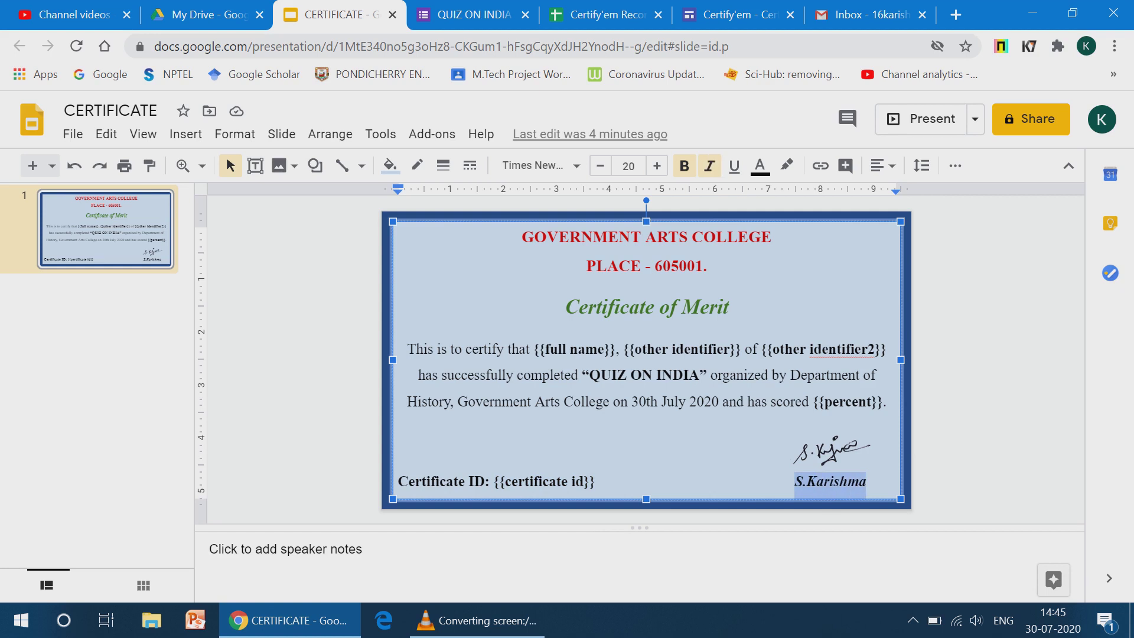
pyautogui.click(833, 450)
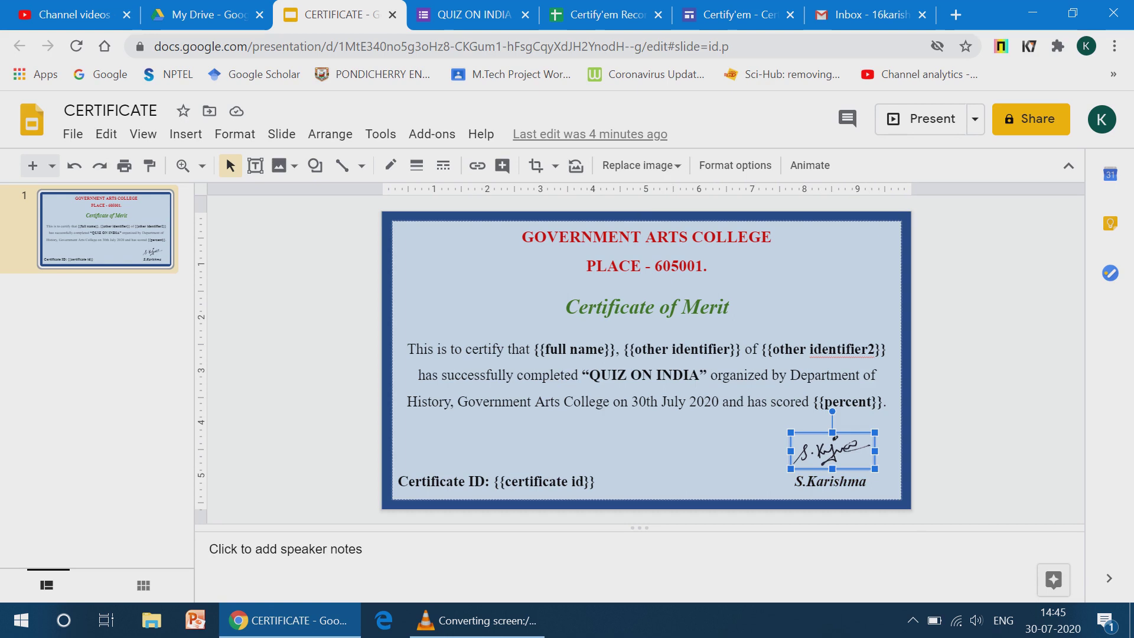
pyautogui.click(399, 455)
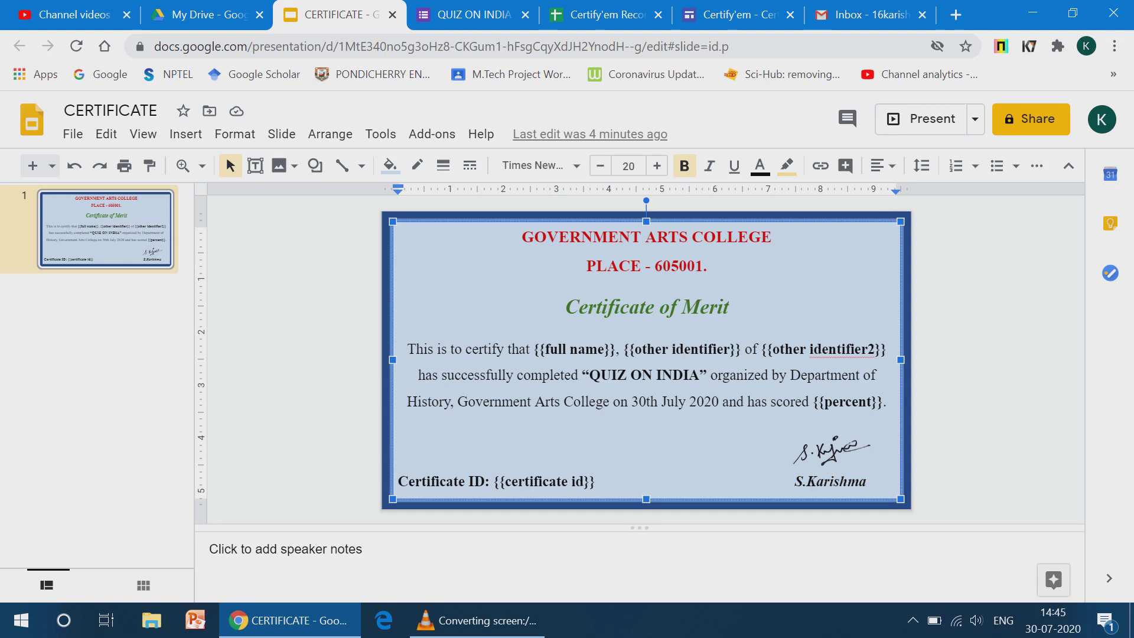
pyautogui.click(587, 266)
# - Upload the Kindle Karishma image from Downloads, sorted by date, onto the certificate slide
pyautogui.click(185, 134)
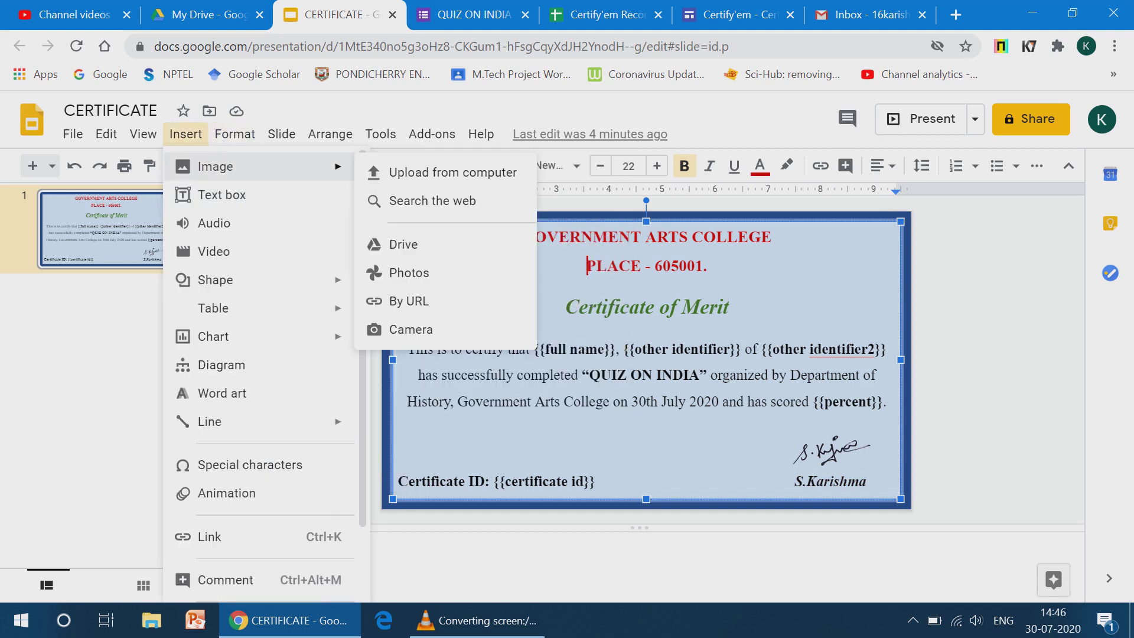
pyautogui.click(443, 172)
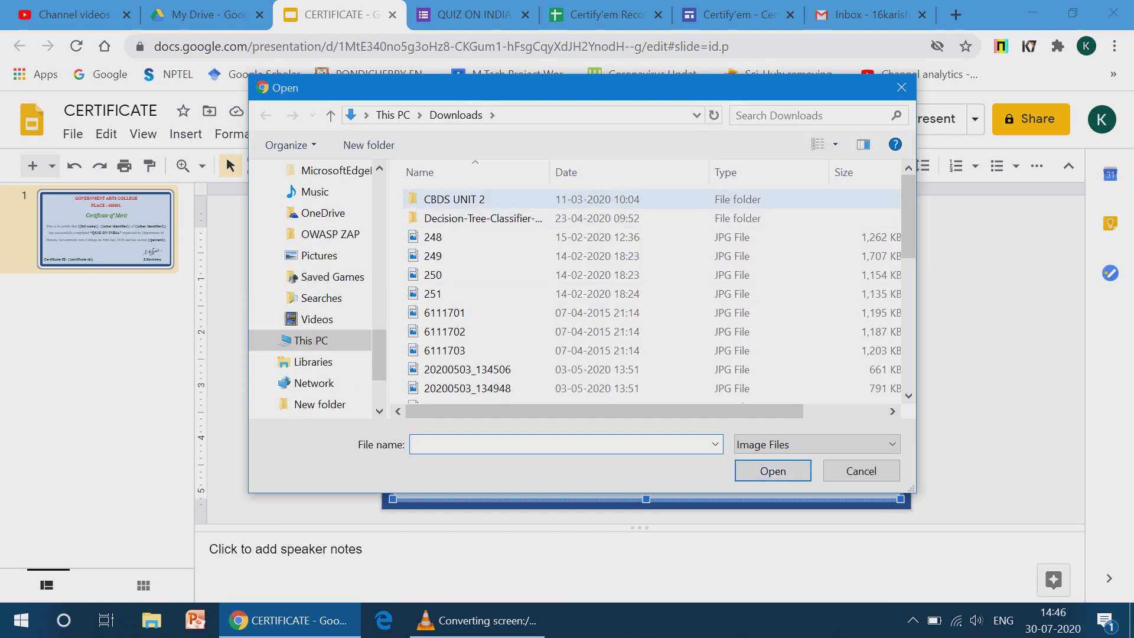
pyautogui.click(820, 171)
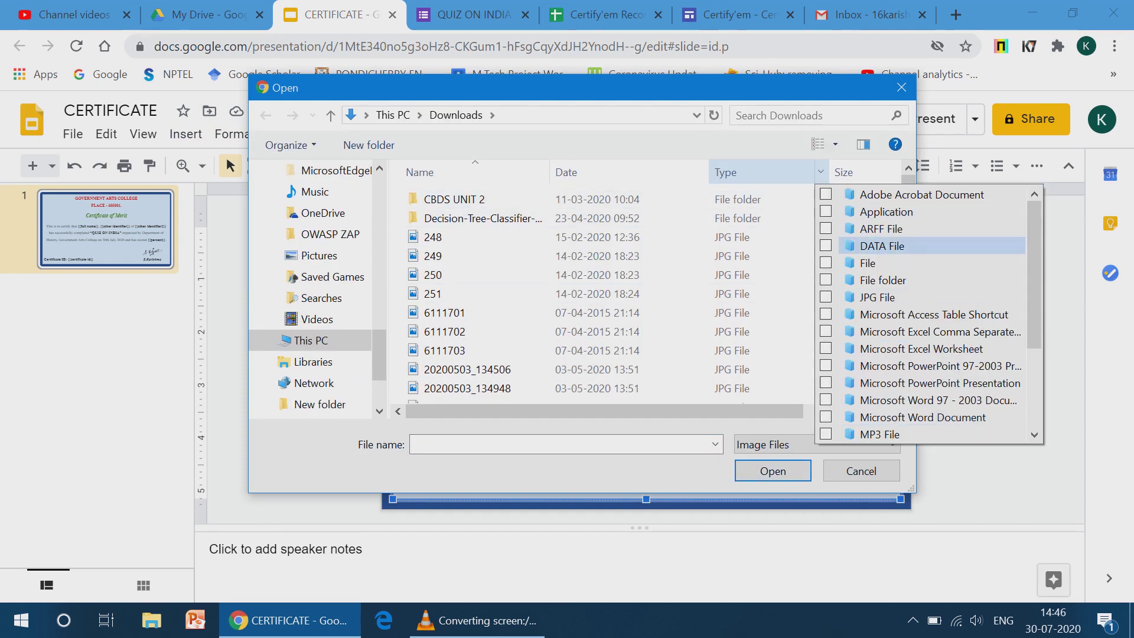
pyautogui.hotkey('alt', 'Tab')
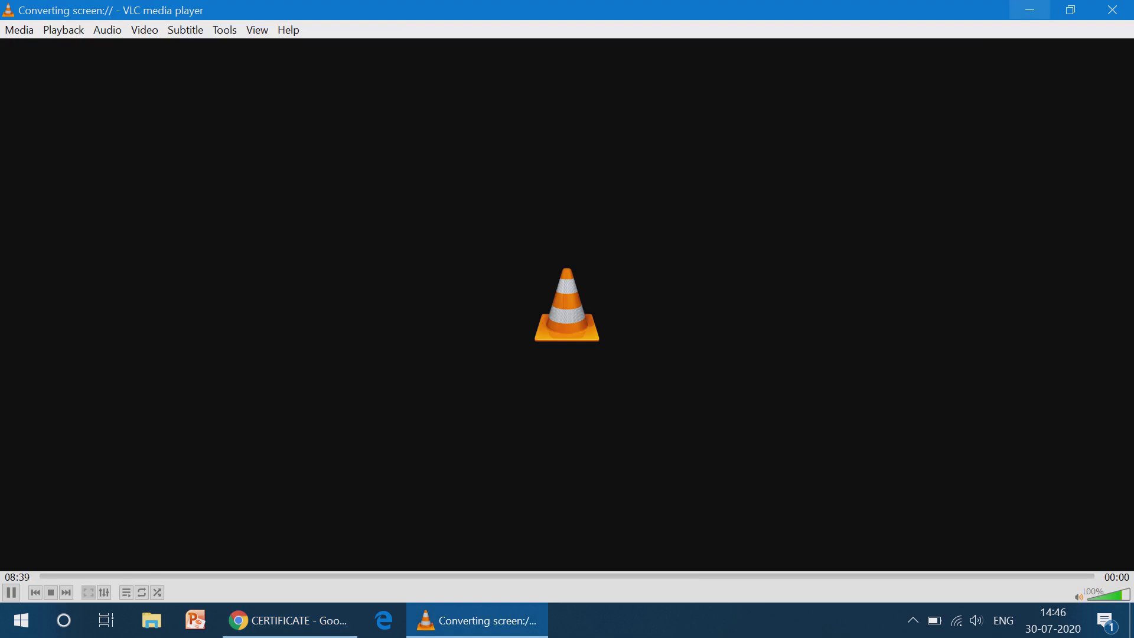
pyautogui.hotkey('alt', 'Tab')
pyautogui.scroll(-3, 655, 292)
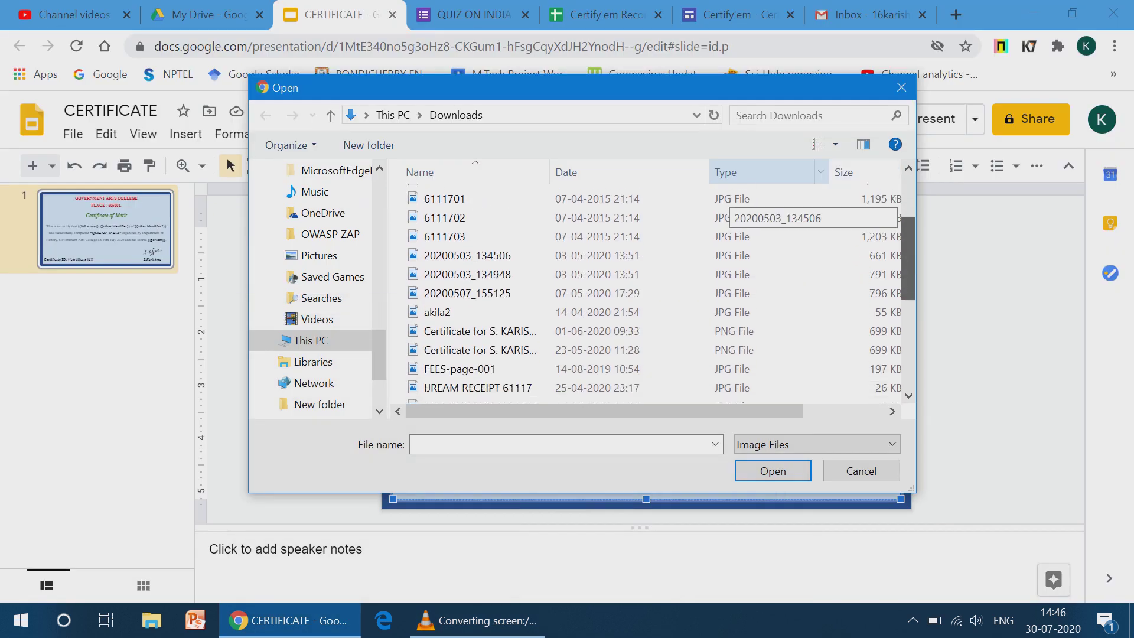
pyautogui.scroll(3, 656, 293)
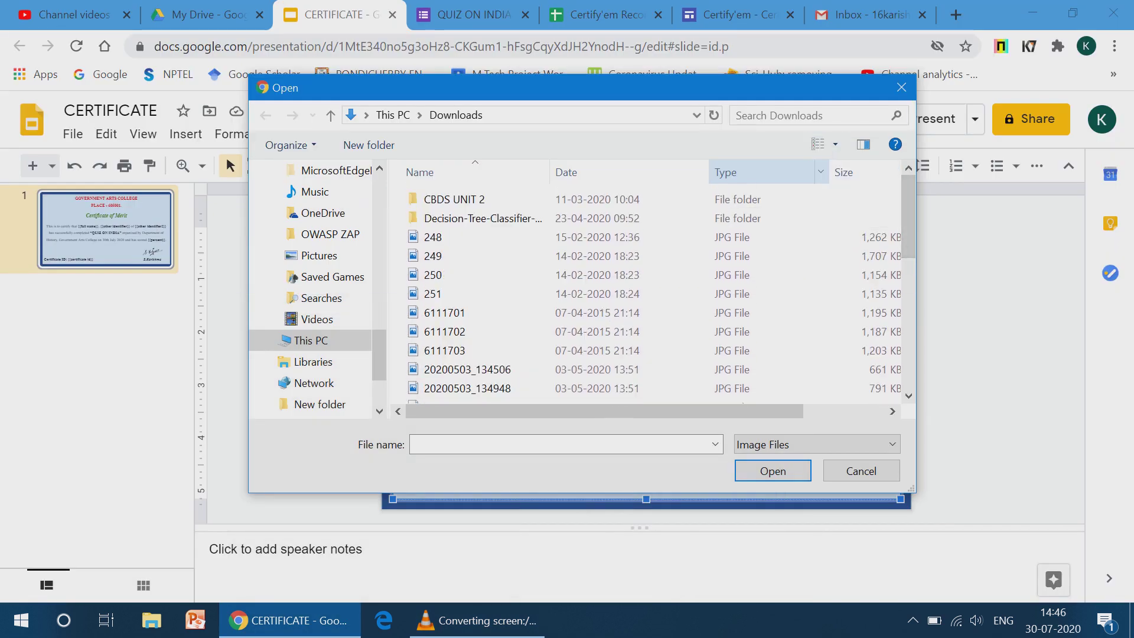
pyautogui.click(819, 172)
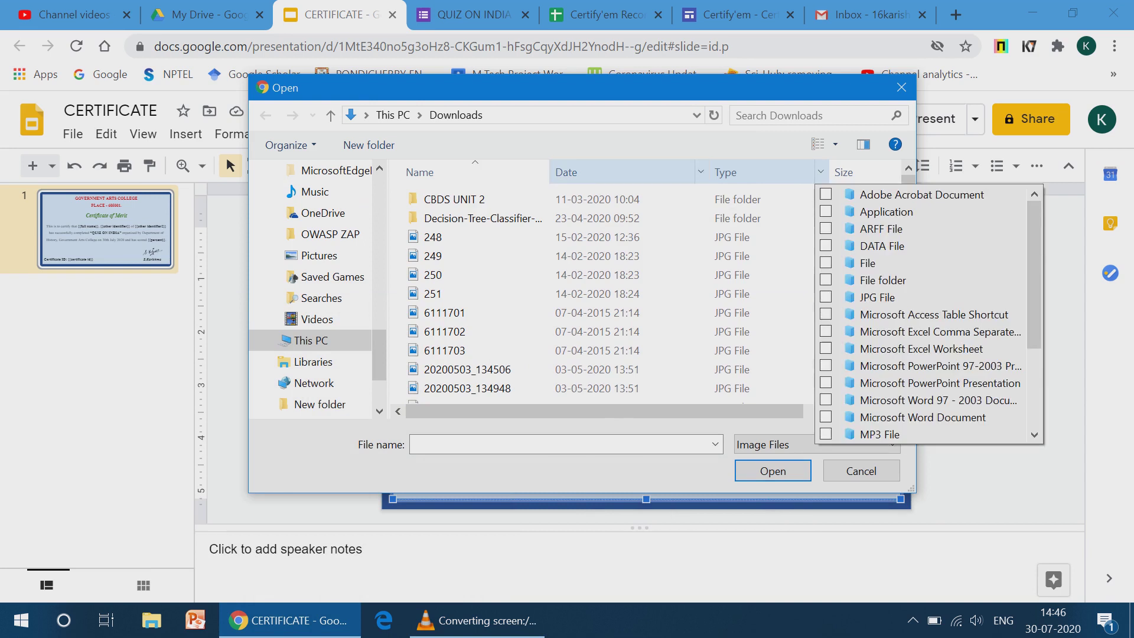
pyautogui.click(620, 172)
pyautogui.click(620, 172)
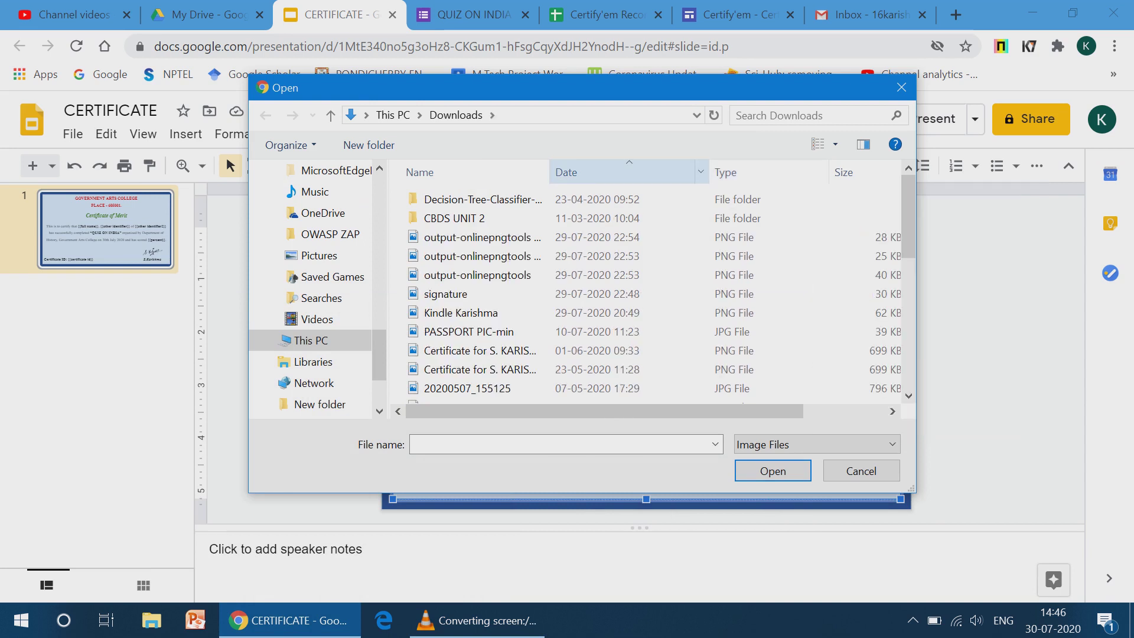
pyautogui.click(701, 171)
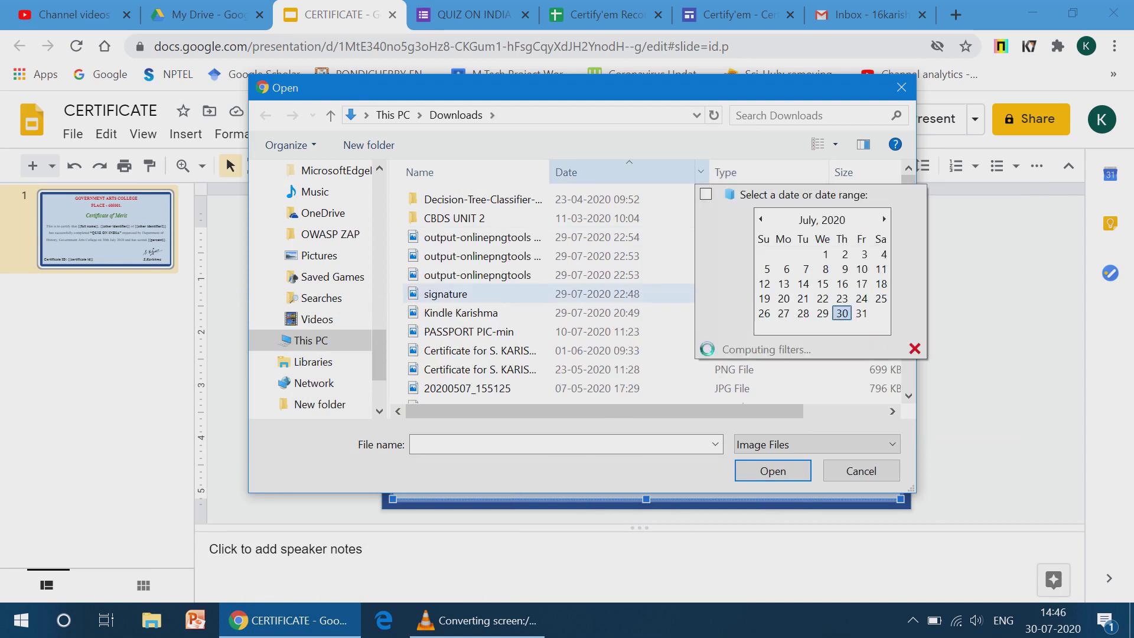
pyautogui.click(461, 311)
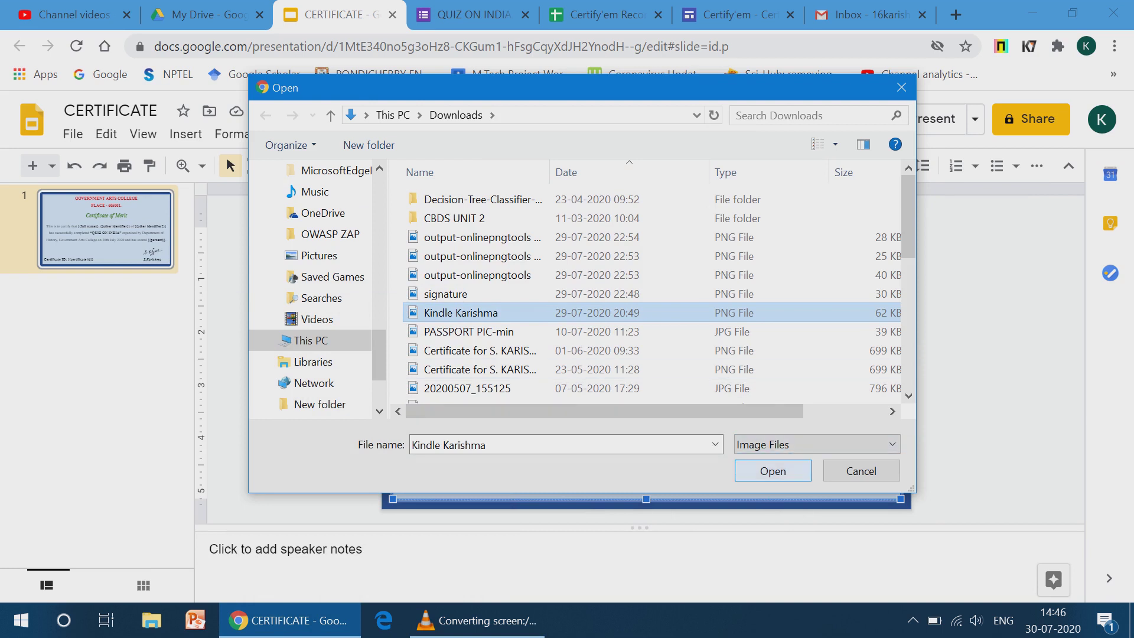
pyautogui.click(773, 470)
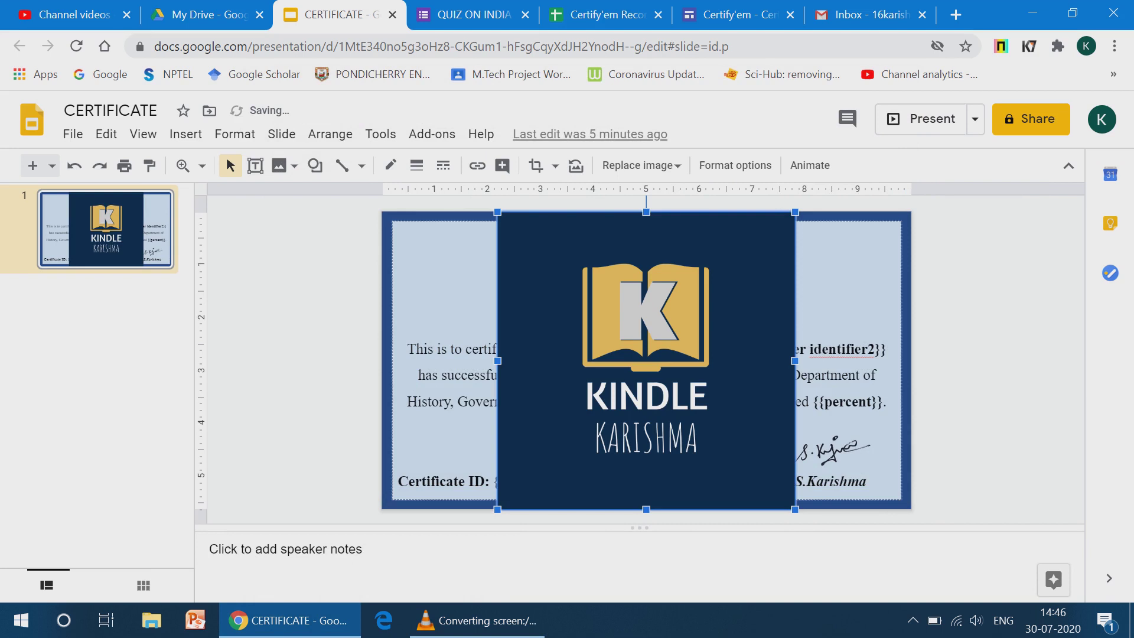
# - Move and shrink the logo toward the top-left corner, undoing an accidental squash
pyautogui.moveTo(646, 330); pyautogui.dragTo(646, 337)
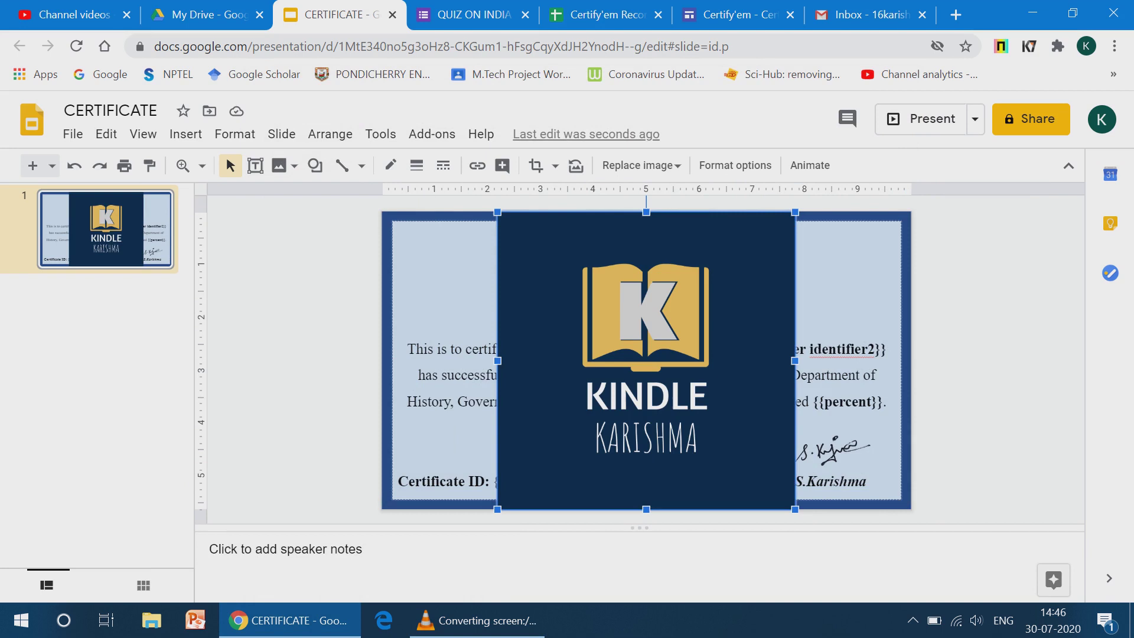
pyautogui.moveTo(795, 213); pyautogui.dragTo(601, 404)
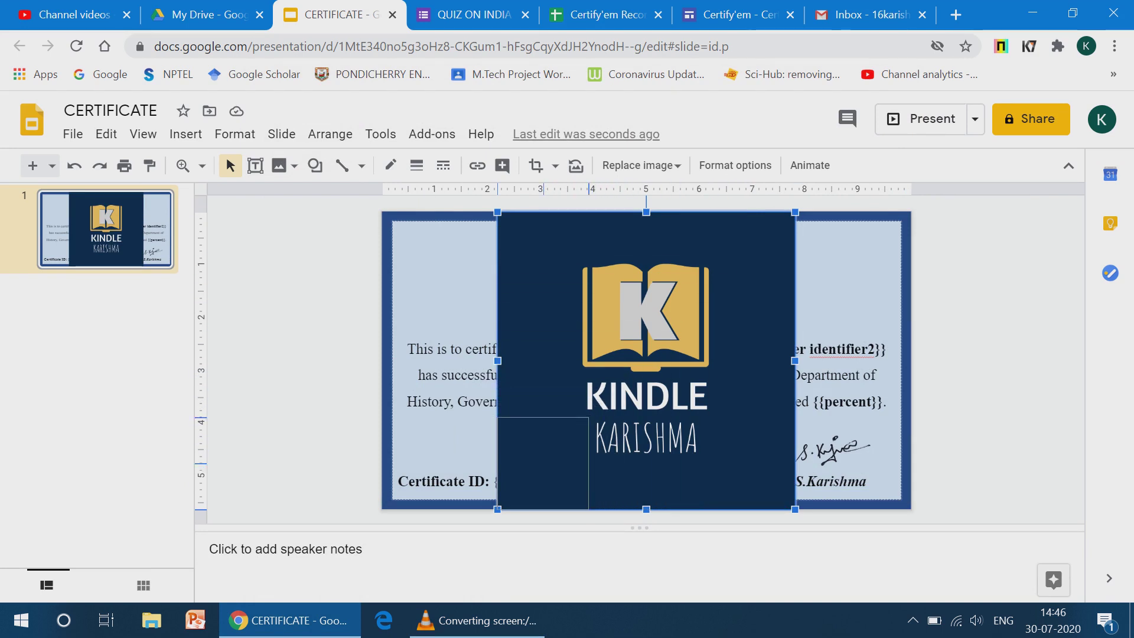
pyautogui.moveTo(601, 403)
pyautogui.mouseDown()
pyautogui.moveTo(587, 512)
pyautogui.moveTo(452, 273)
pyautogui.mouseUp()
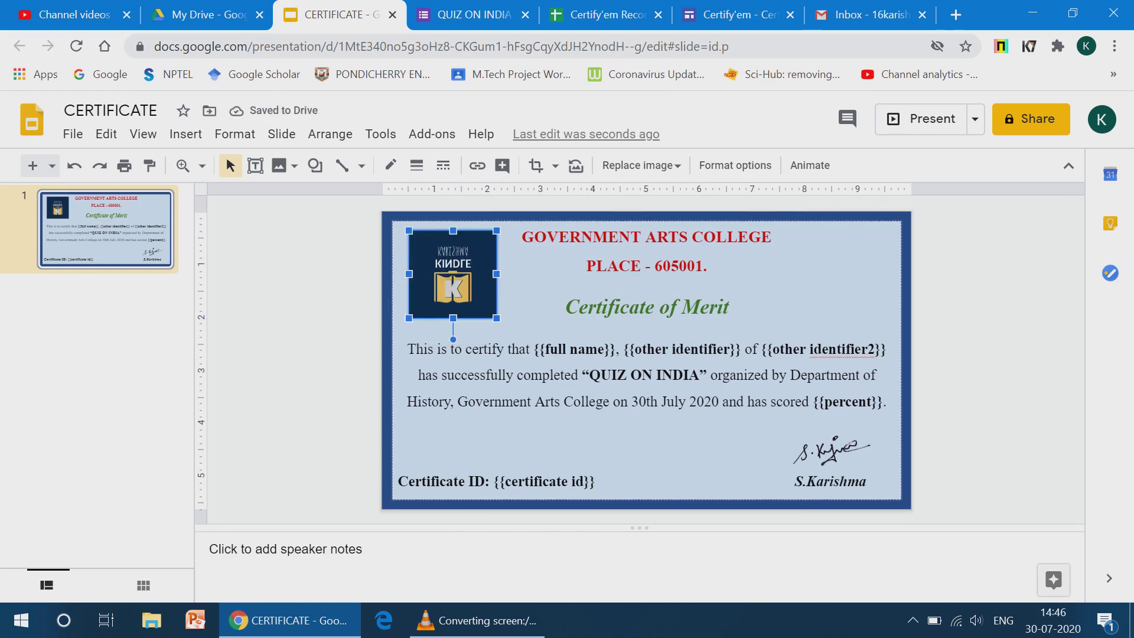
pyautogui.moveTo(453, 338)
pyautogui.mouseDown()
pyautogui.moveTo(470, 335)
pyautogui.moveTo(453, 210)
pyautogui.mouseUp()
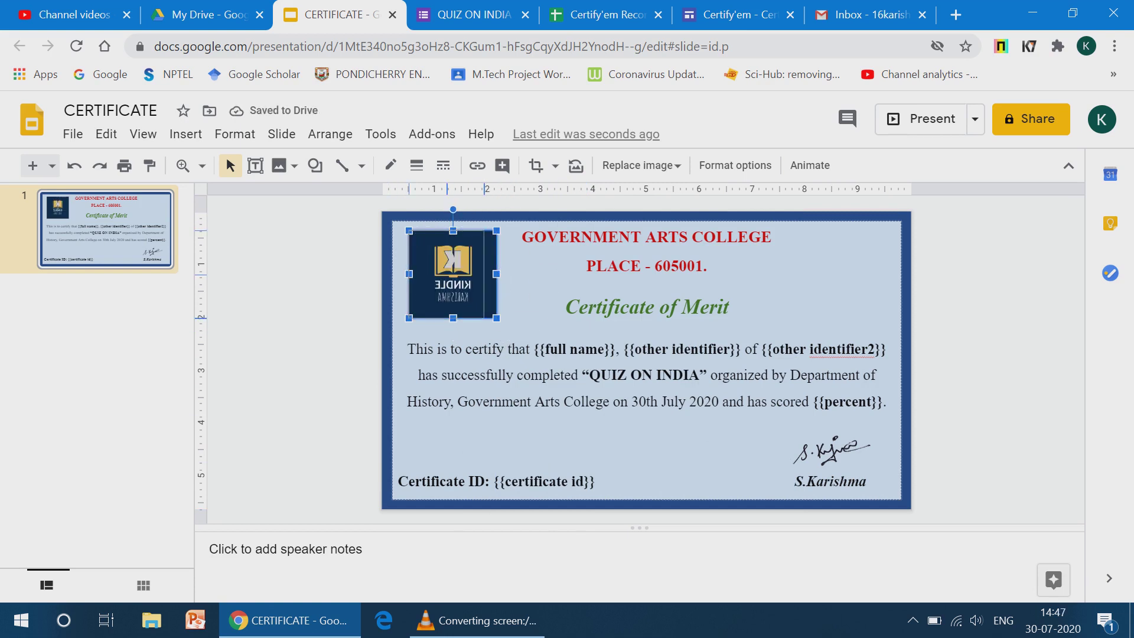
pyautogui.moveTo(497, 273); pyautogui.dragTo(413, 274)
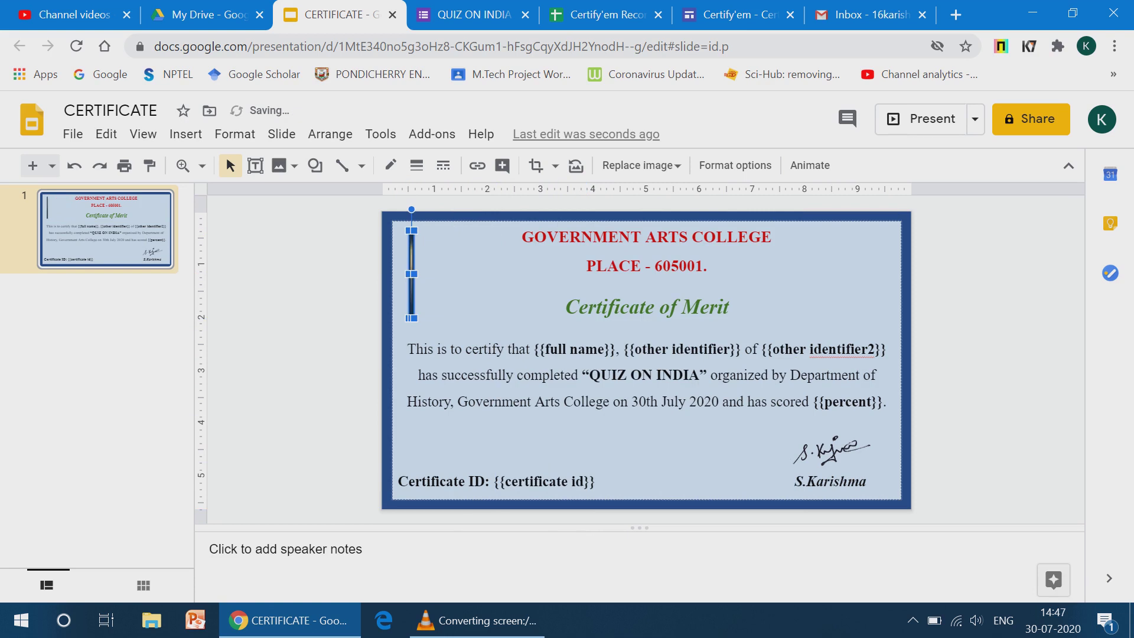
pyautogui.hotkey('ctrl', 'z')
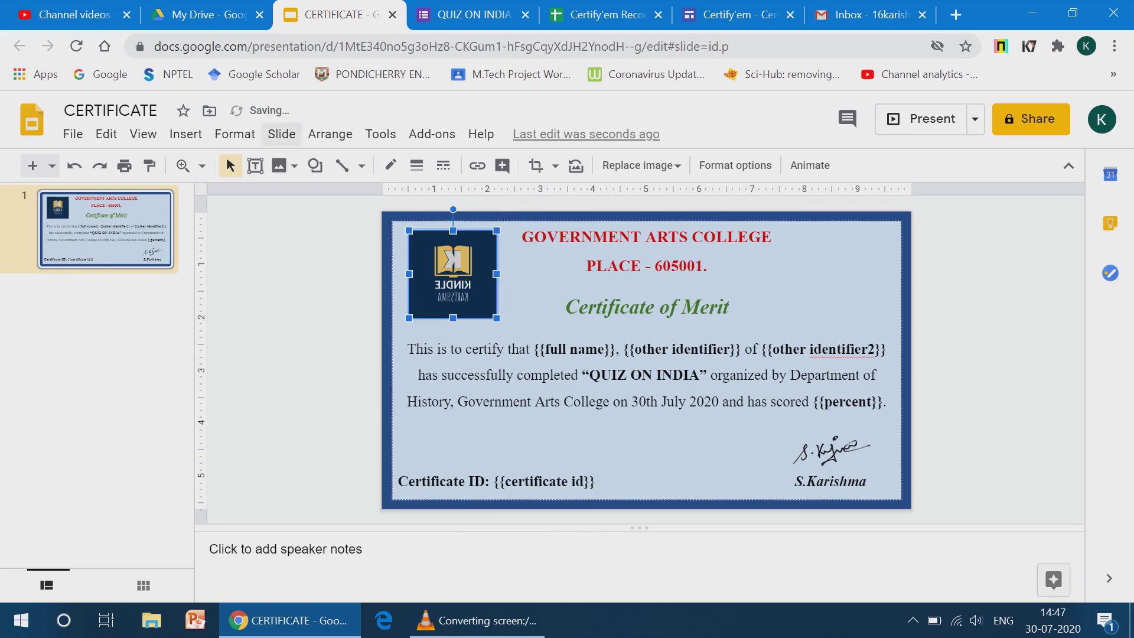
# - Reset the logo image to its original state and crop it
pyautogui.click(286, 166)
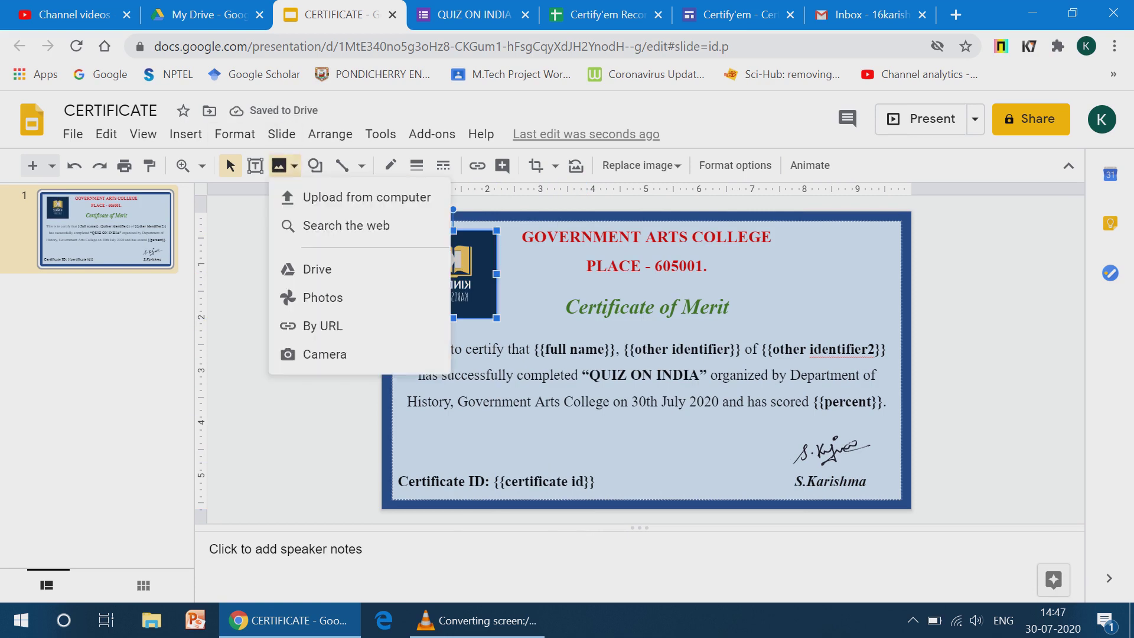
pyautogui.click(286, 166)
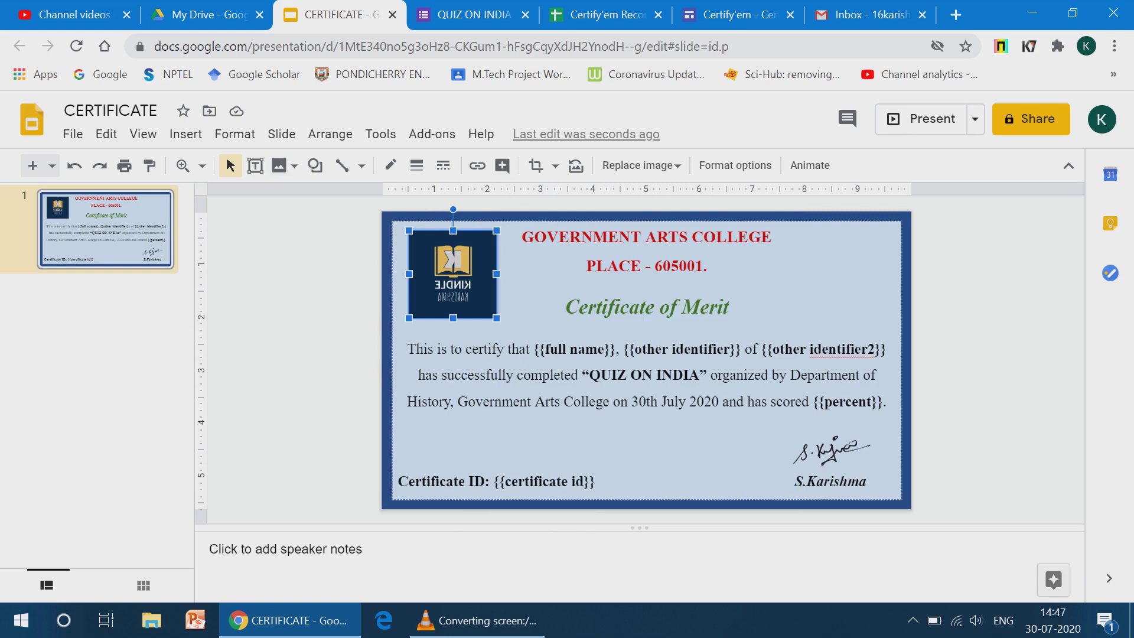
pyautogui.click(576, 165)
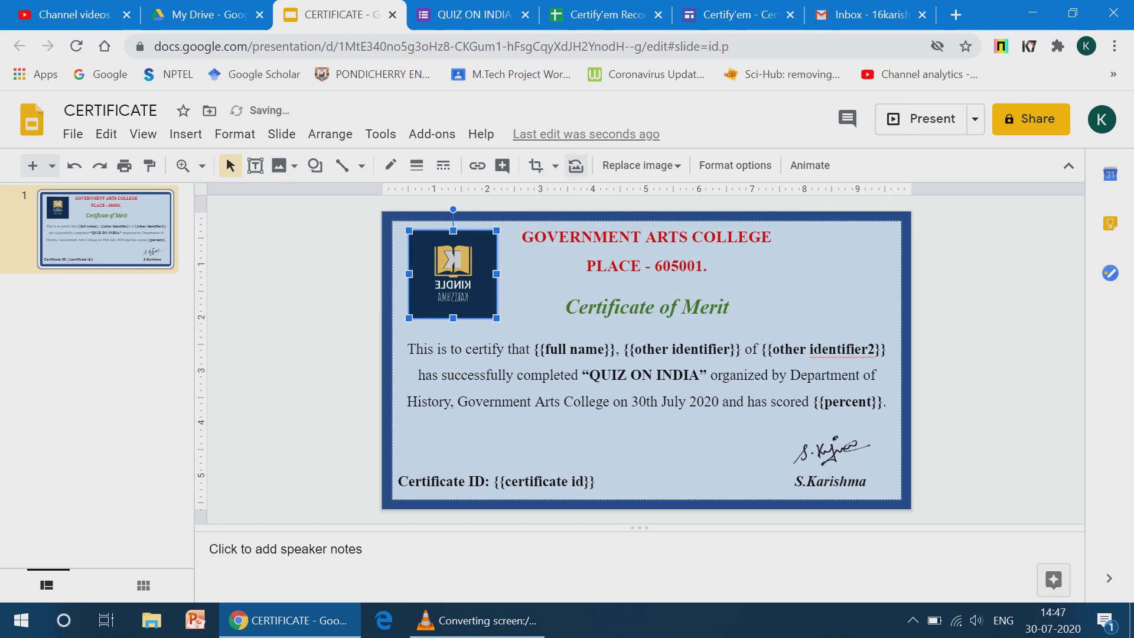
pyautogui.moveTo(535, 165)
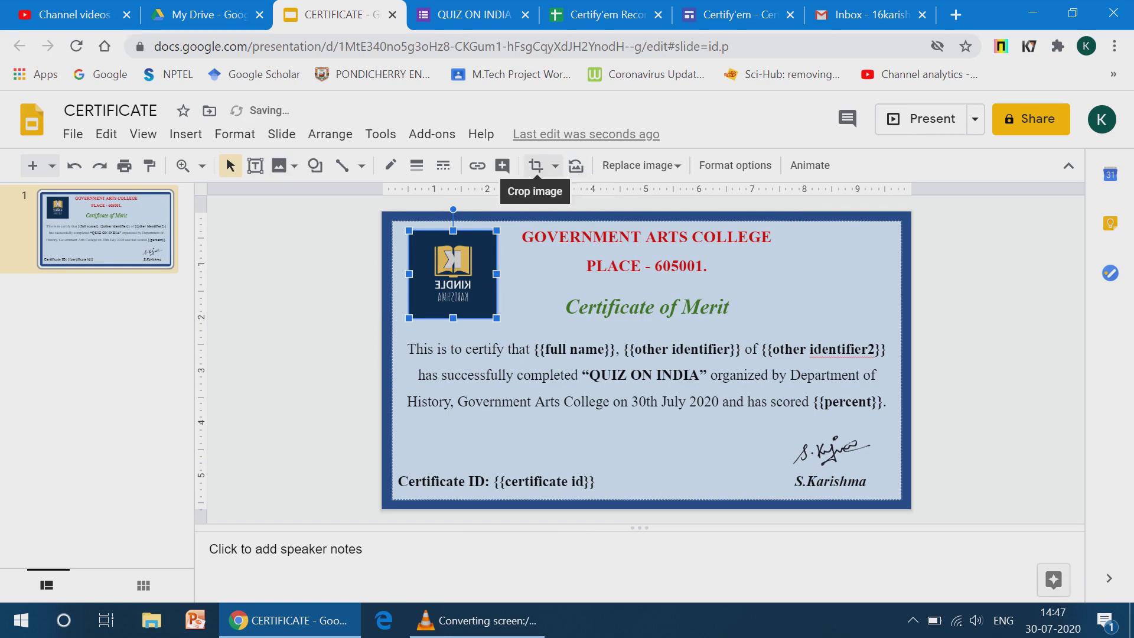
pyautogui.click(545, 166)
pyautogui.press('Escape')
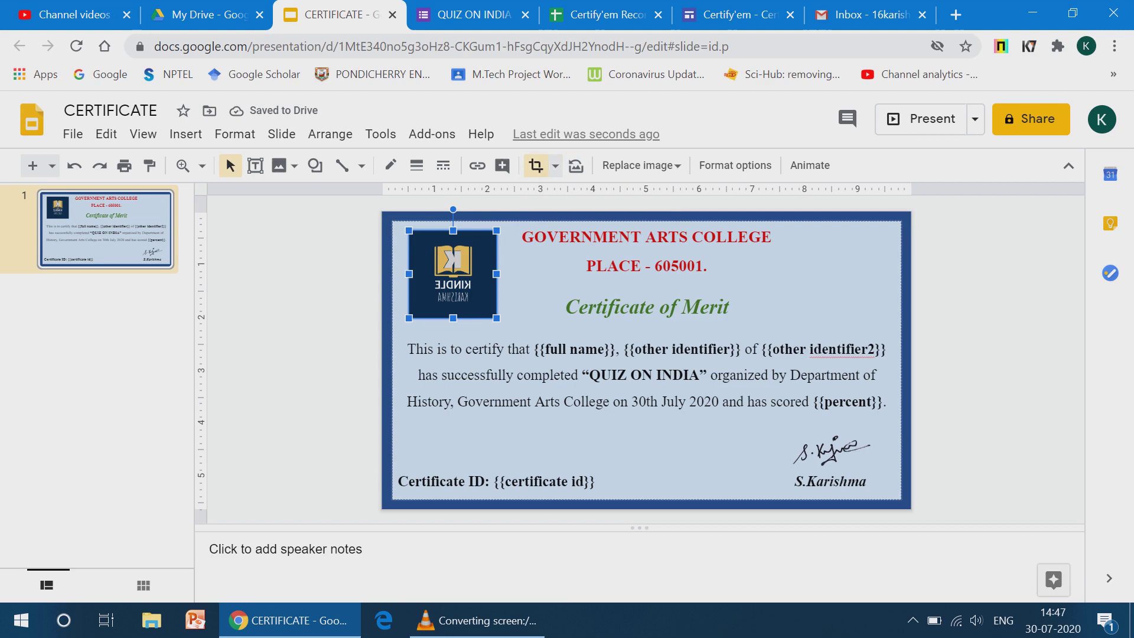
pyautogui.press('Return')
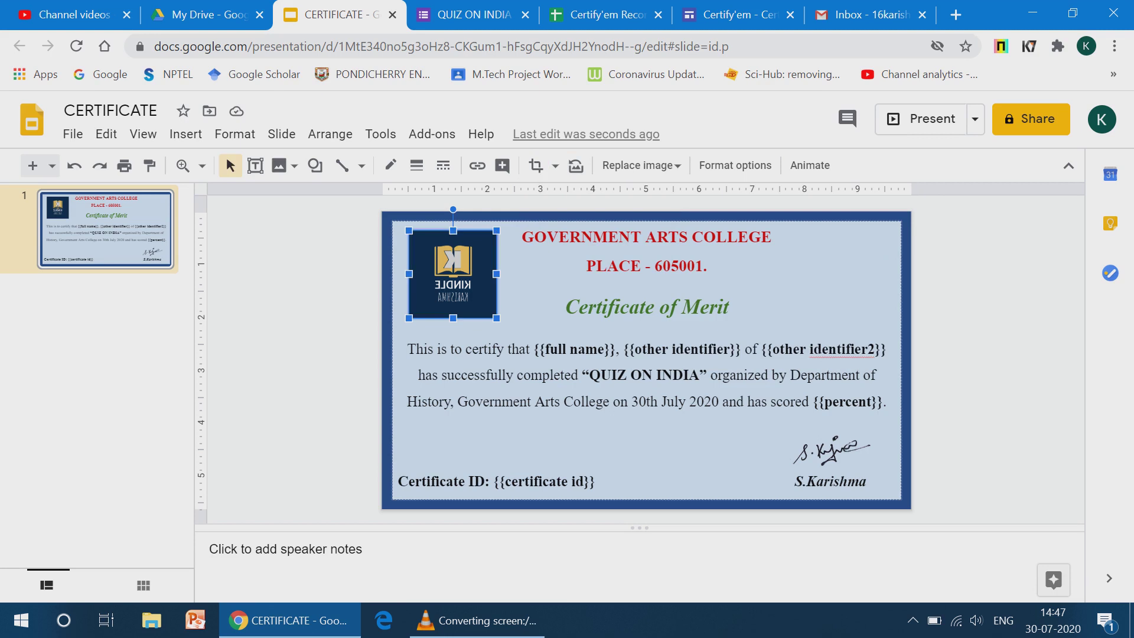
# - Flip the logo horizontally so KINDLE reads correctly, shrinking it slightly
pyautogui.moveTo(497, 317); pyautogui.dragTo(486, 307)
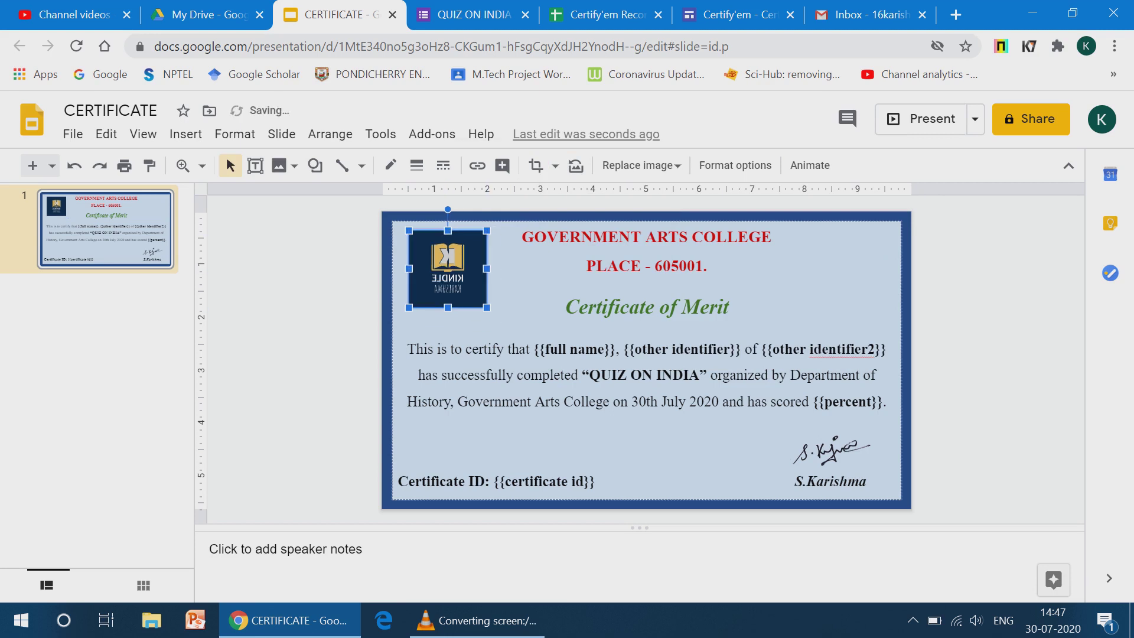
pyautogui.rightClick(452, 266)
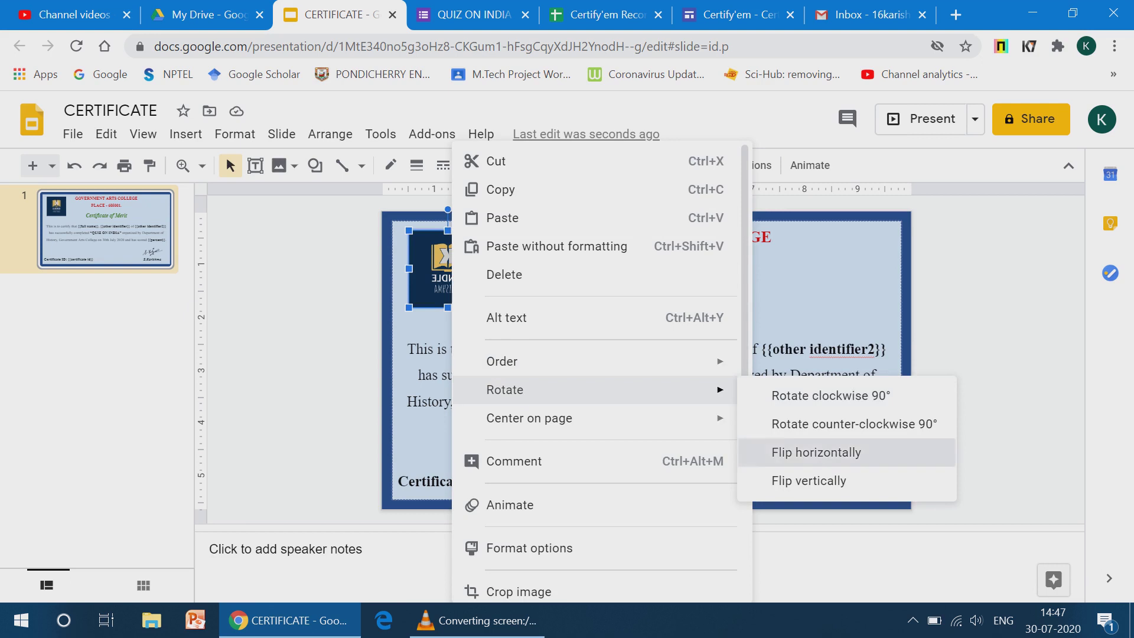
pyautogui.click(815, 452)
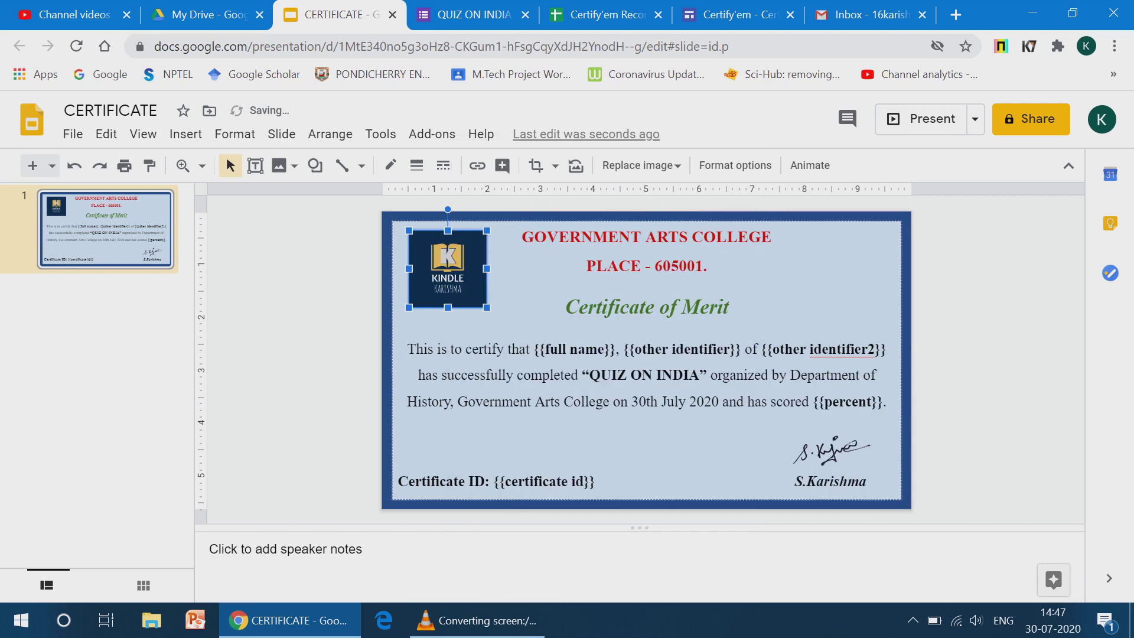
pyautogui.moveTo(486, 308); pyautogui.dragTo(479, 298)
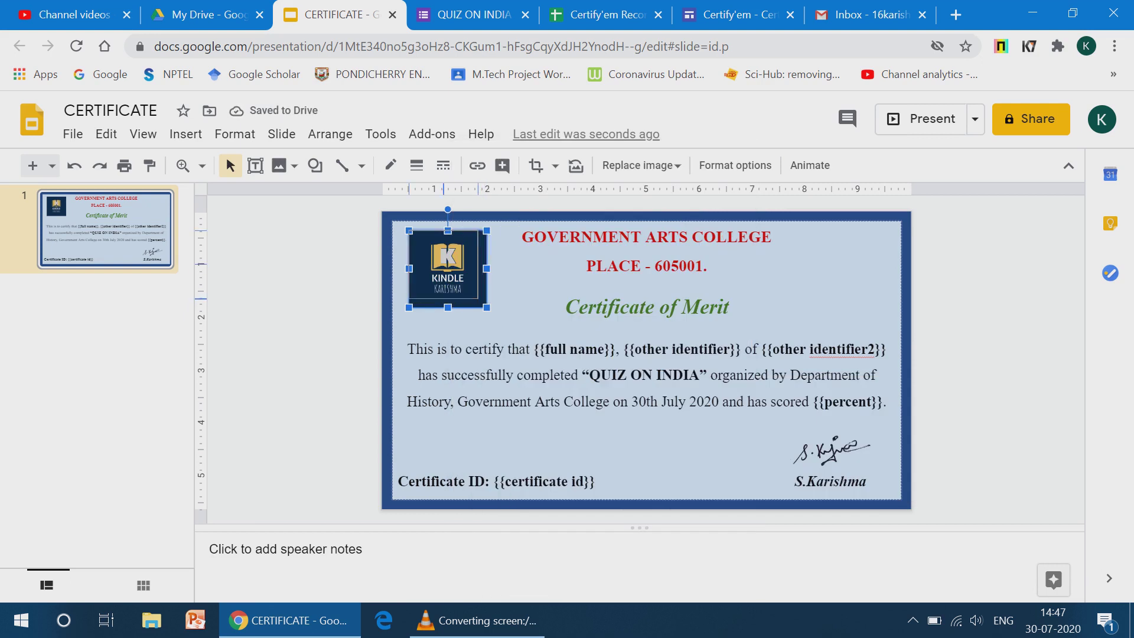
# - Select the large certificate text box, give it a pale yellow fill, and deselect it
pyautogui.click(539, 348)
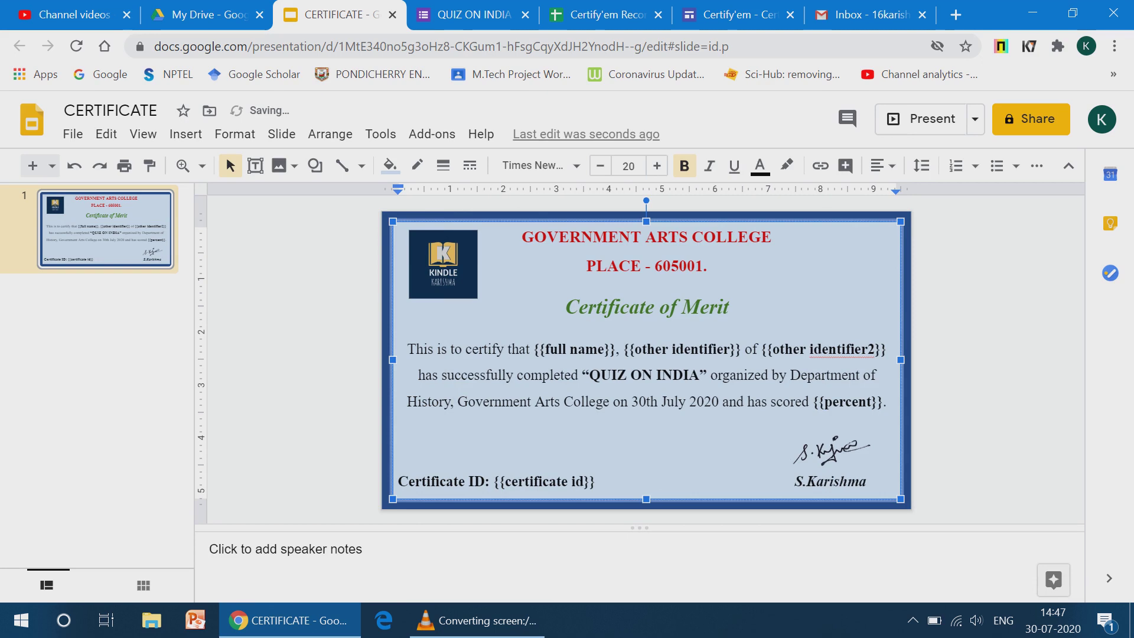
pyautogui.click(442, 264)
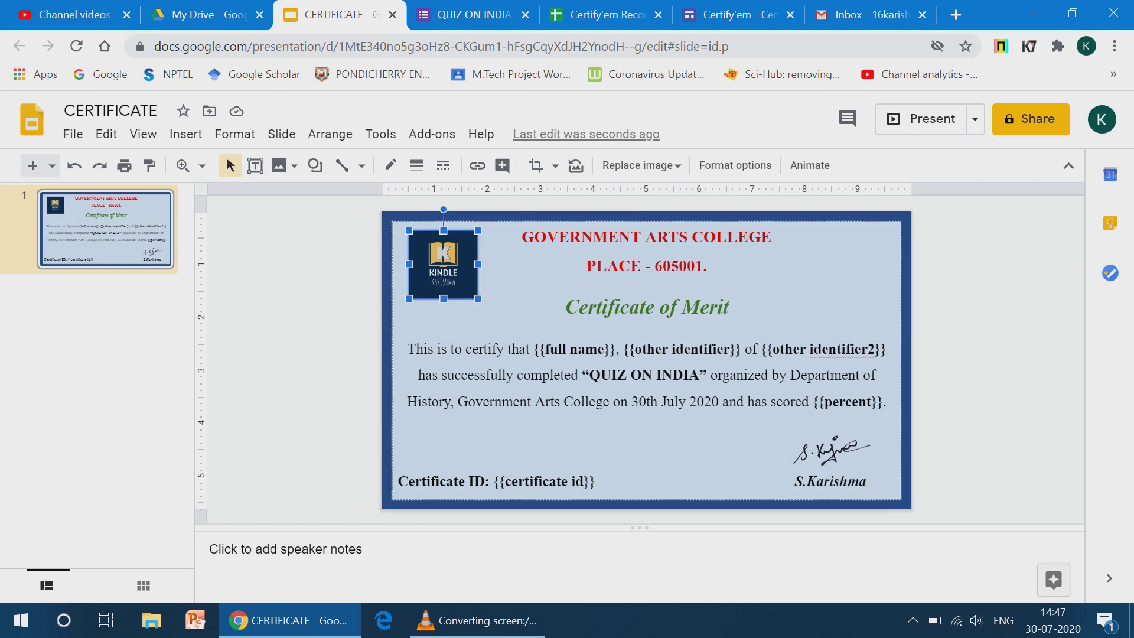
pyautogui.click(629, 401)
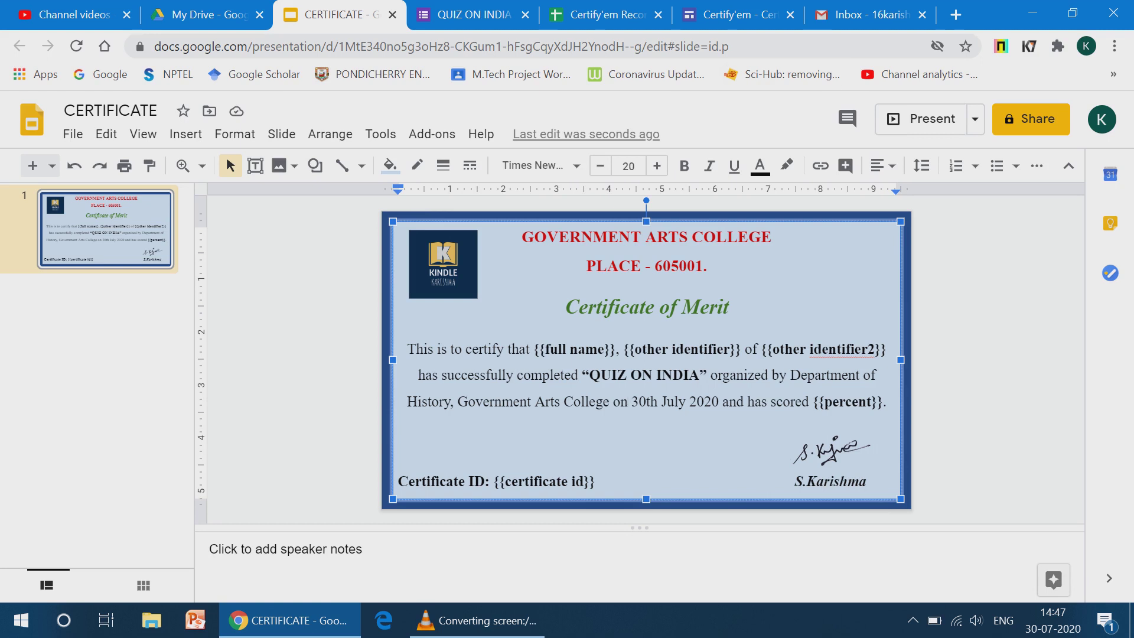
pyautogui.doubleClick(712, 266)
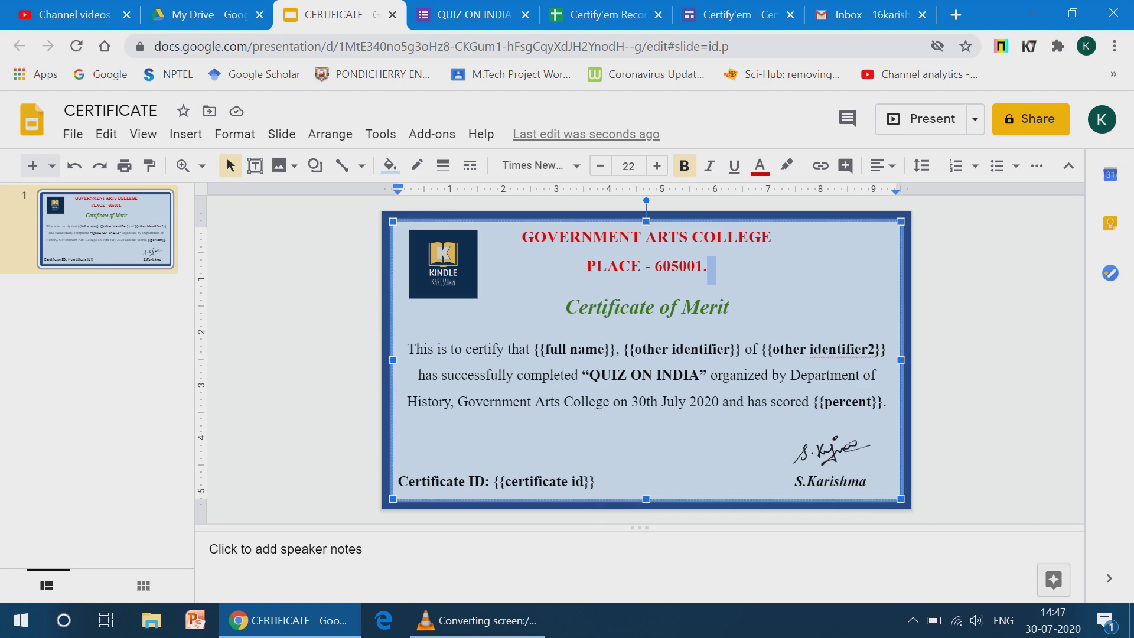
pyautogui.click(389, 165)
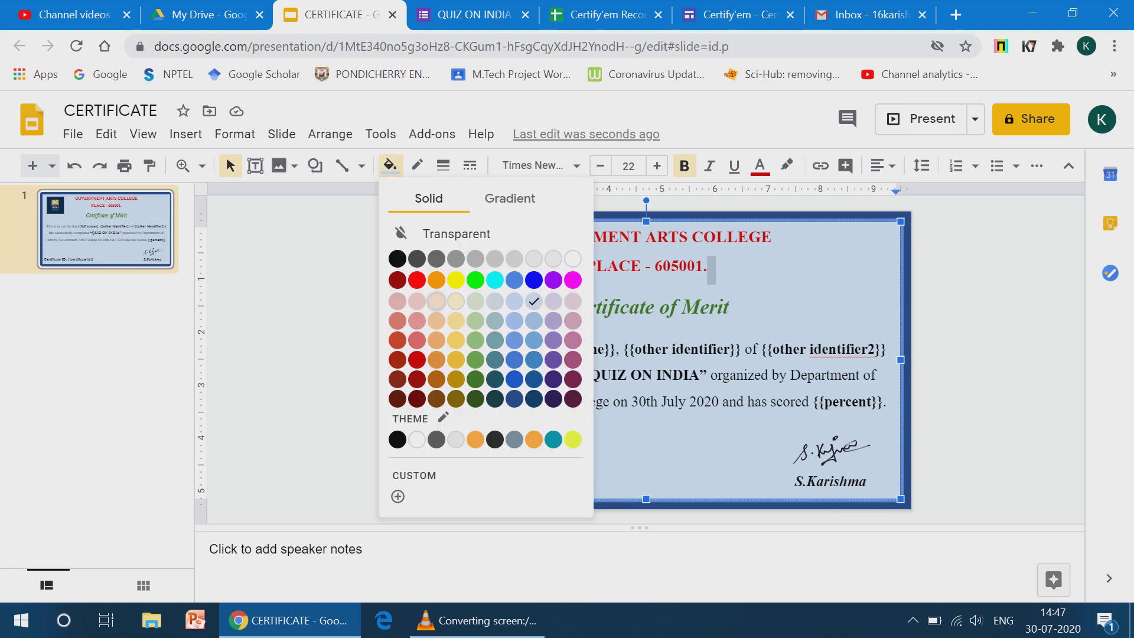
pyautogui.click(456, 321)
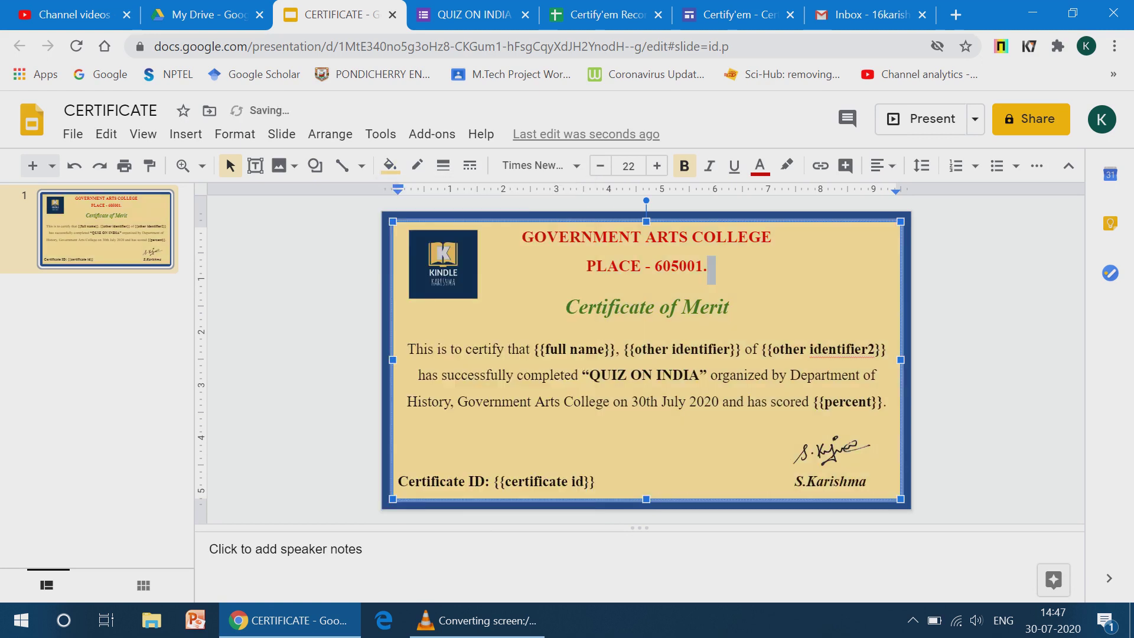
pyautogui.click(398, 454)
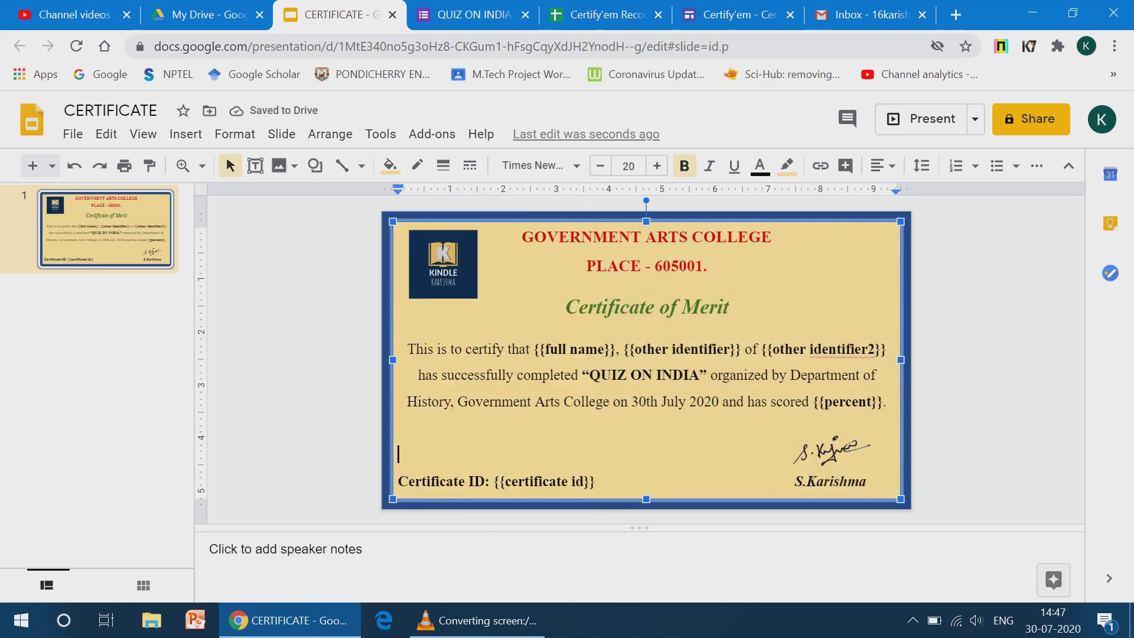
pyautogui.press('Escape')
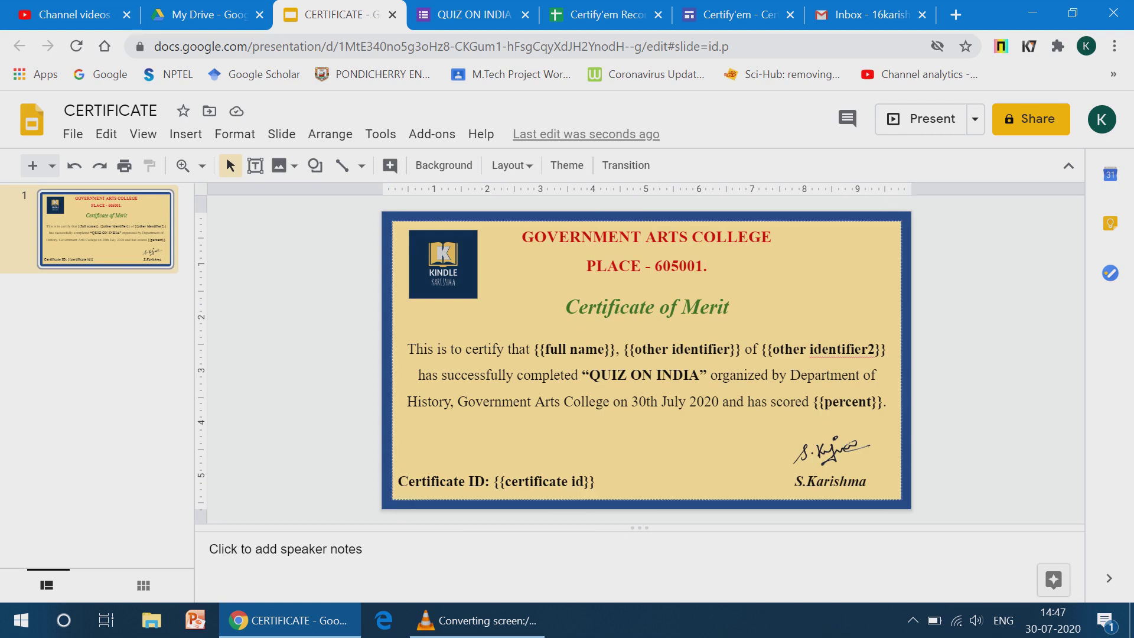
# - Change the certificate slide background from bright purple to a muted purple
pyautogui.click(443, 165)
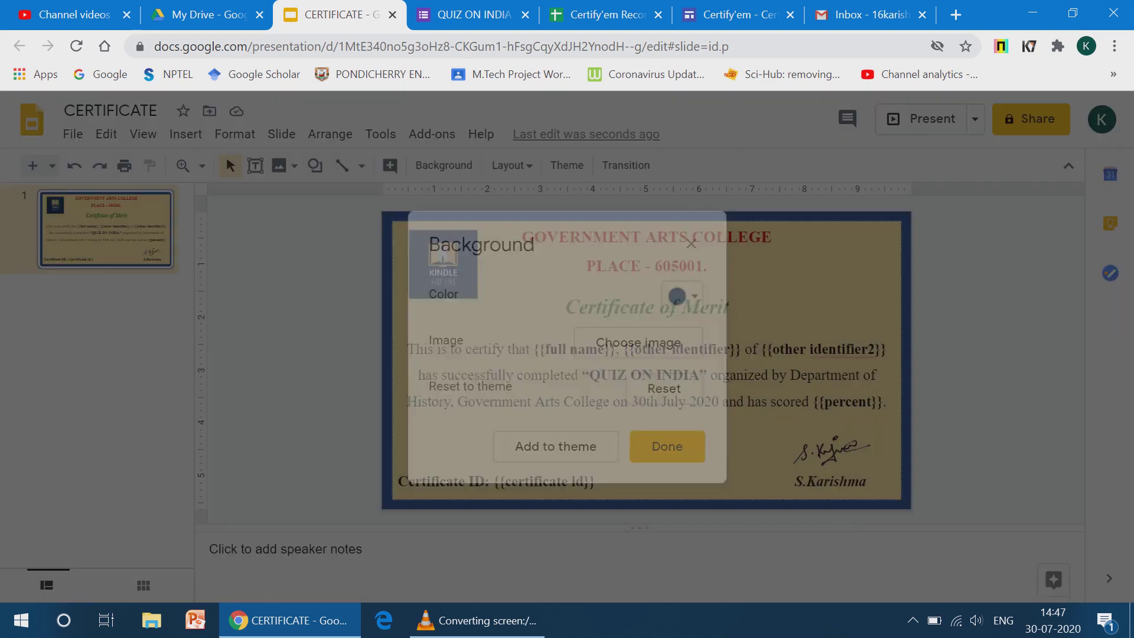
pyautogui.click(682, 296)
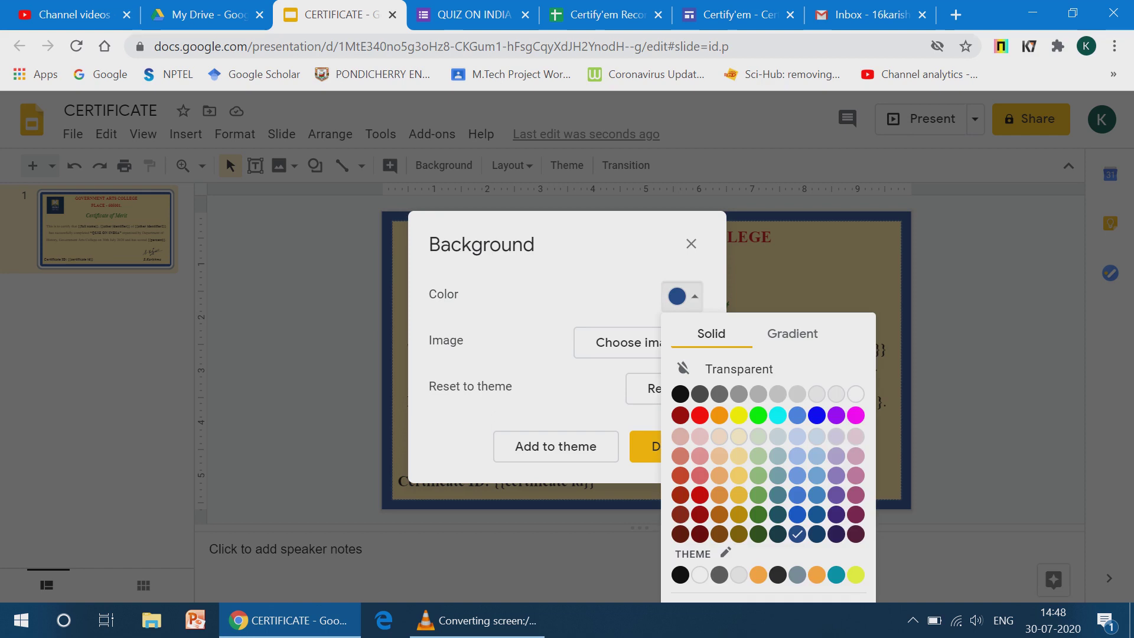
pyautogui.click(836, 414)
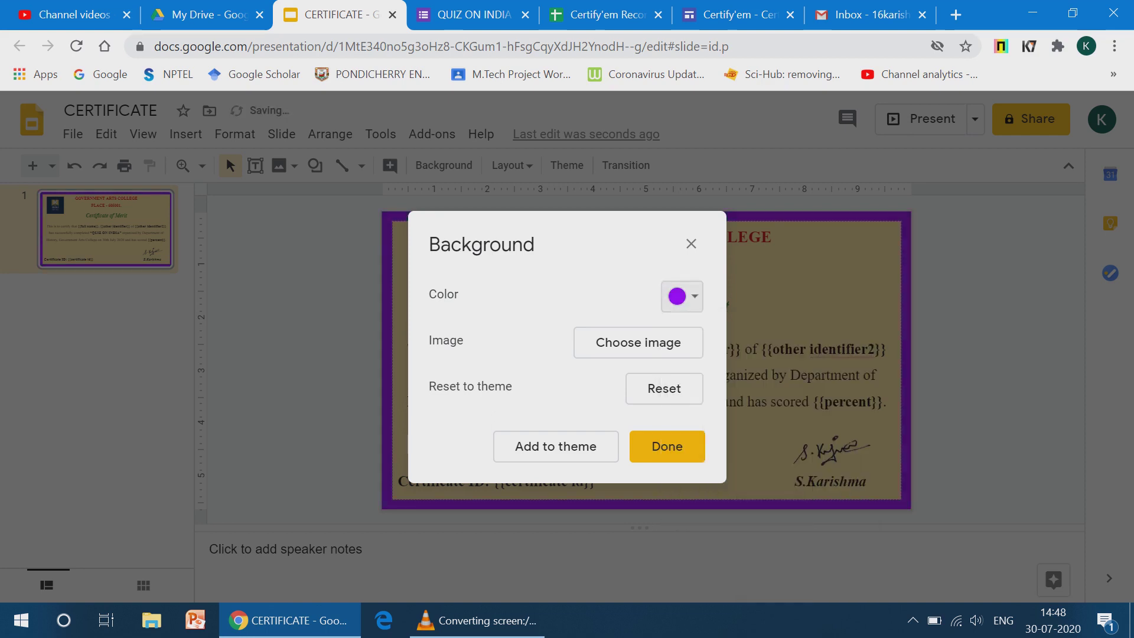
pyautogui.click(693, 296)
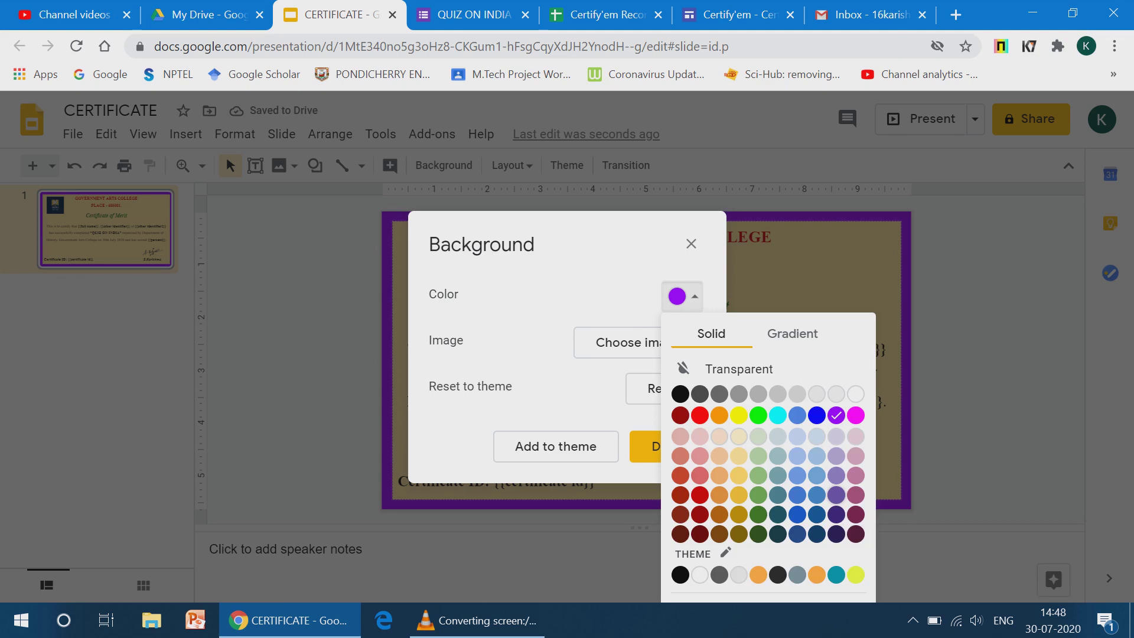
pyautogui.click(836, 495)
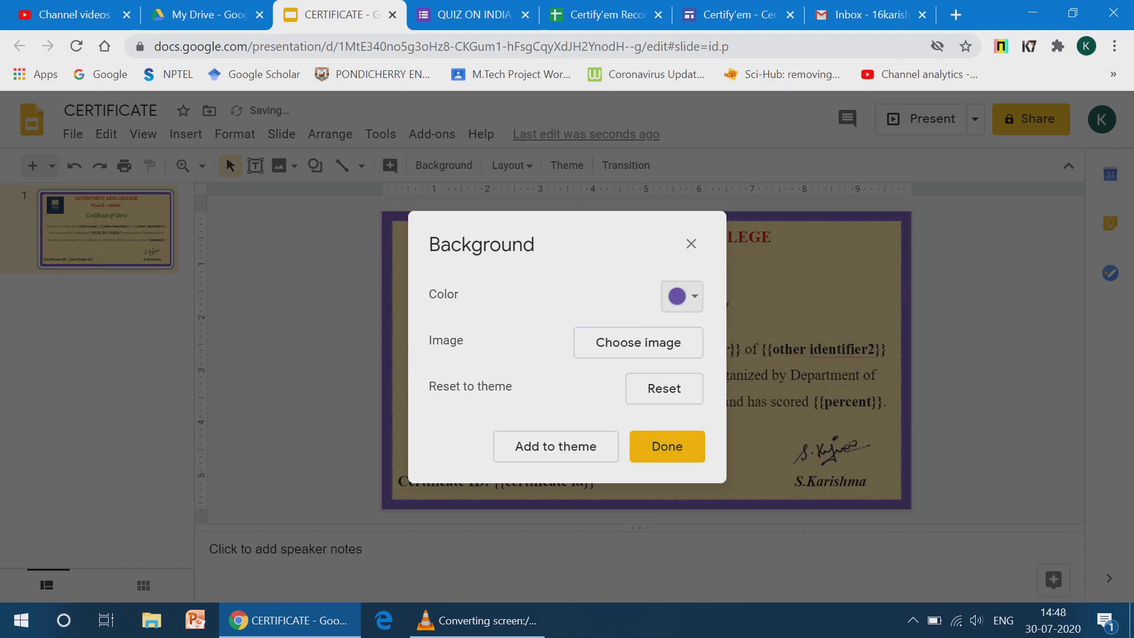
pyautogui.click(667, 445)
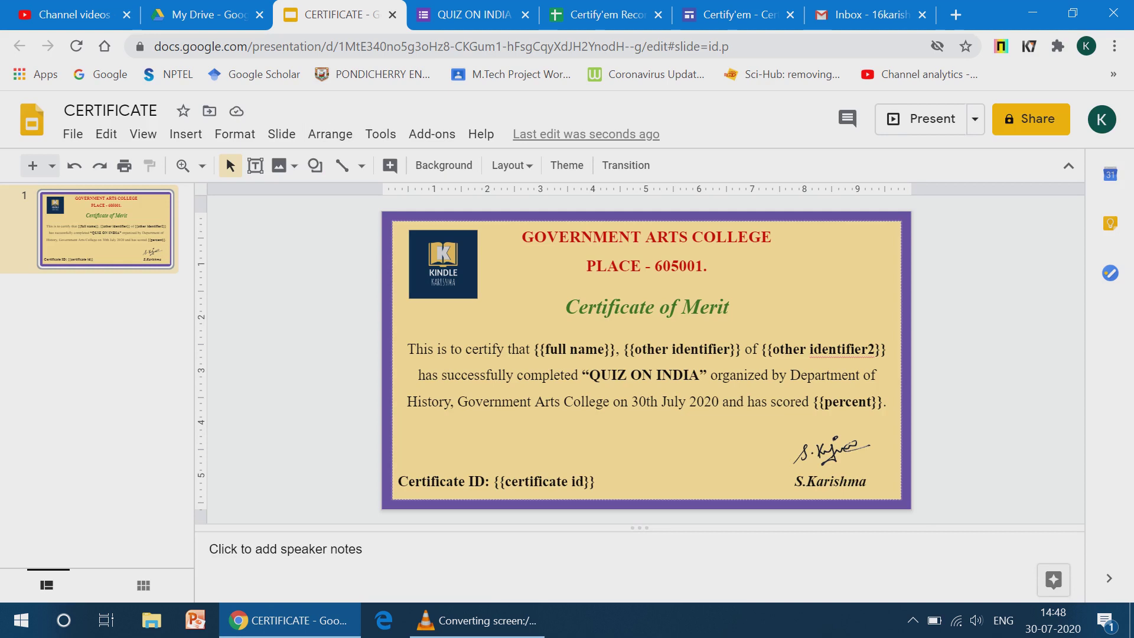
pyautogui.click(647, 428)
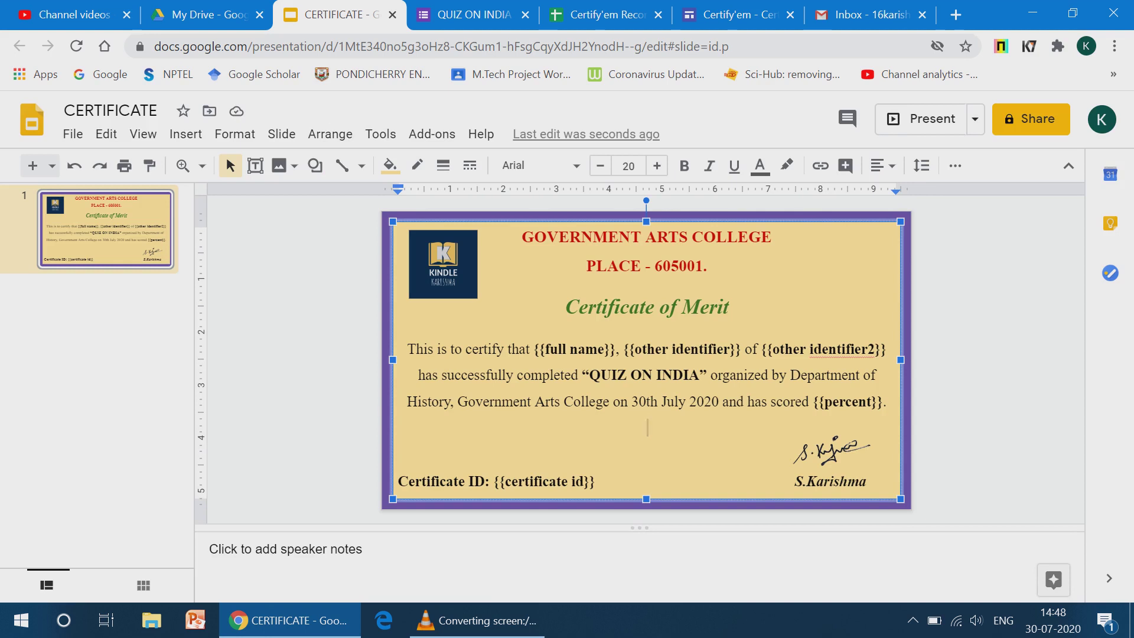
# - Colour the {{full name}} placeholder blue
pyautogui.moveTo(534, 349); pyautogui.dragTo(616, 349)
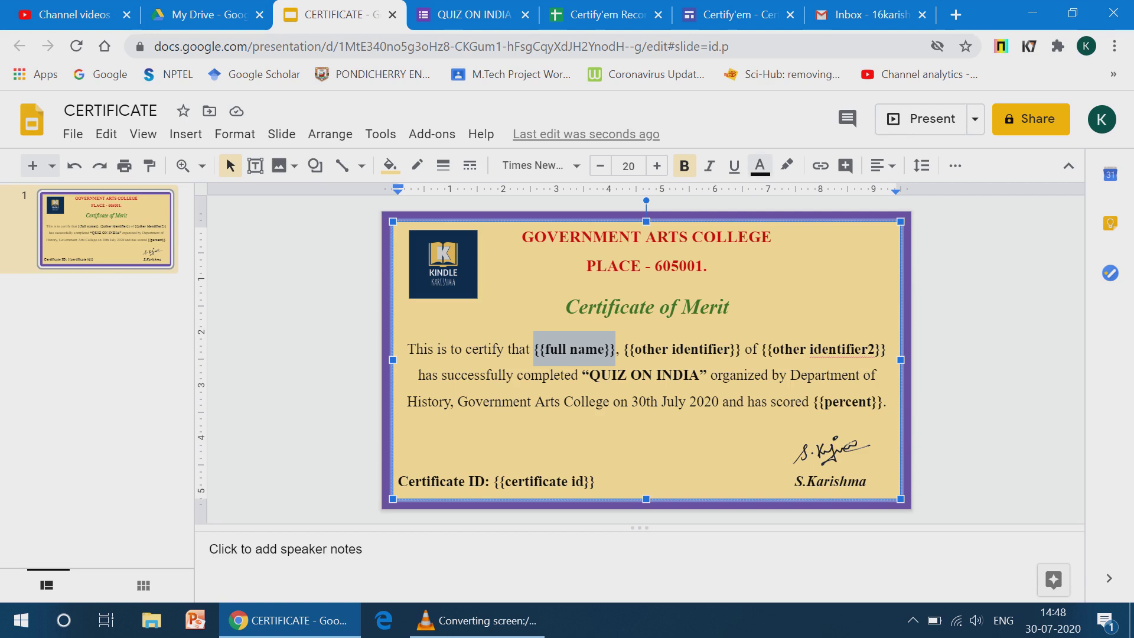
pyautogui.click(759, 166)
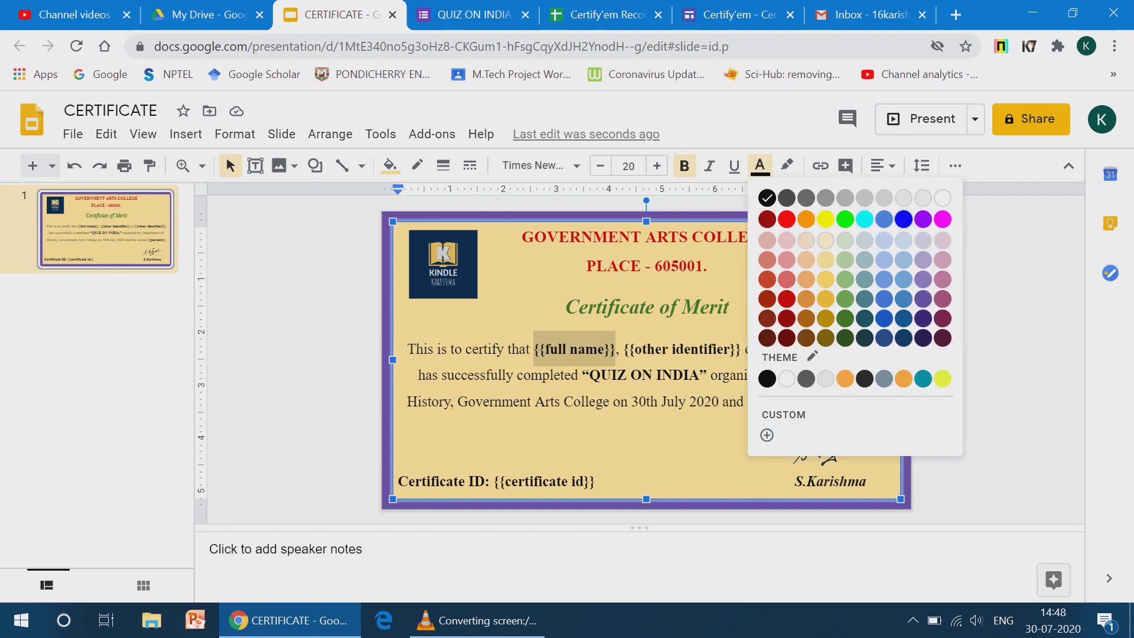
pyautogui.click(903, 219)
pyautogui.click(769, 375)
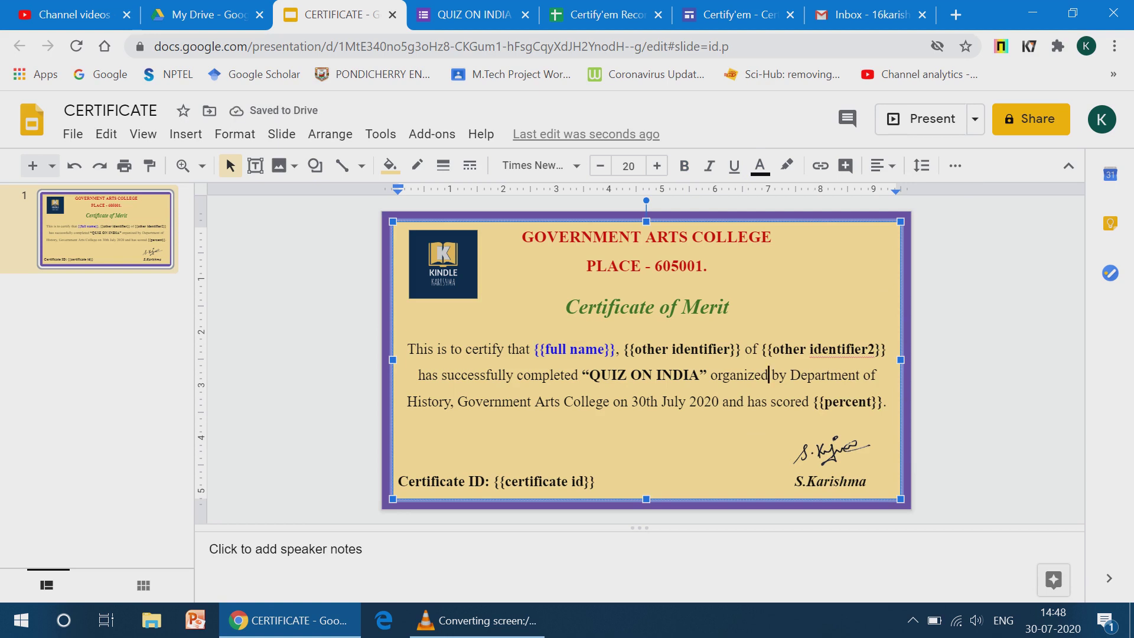
# - Make the {{percent}} placeholder bold and magenta
pyautogui.moveTo(813, 401); pyautogui.dragTo(877, 402)
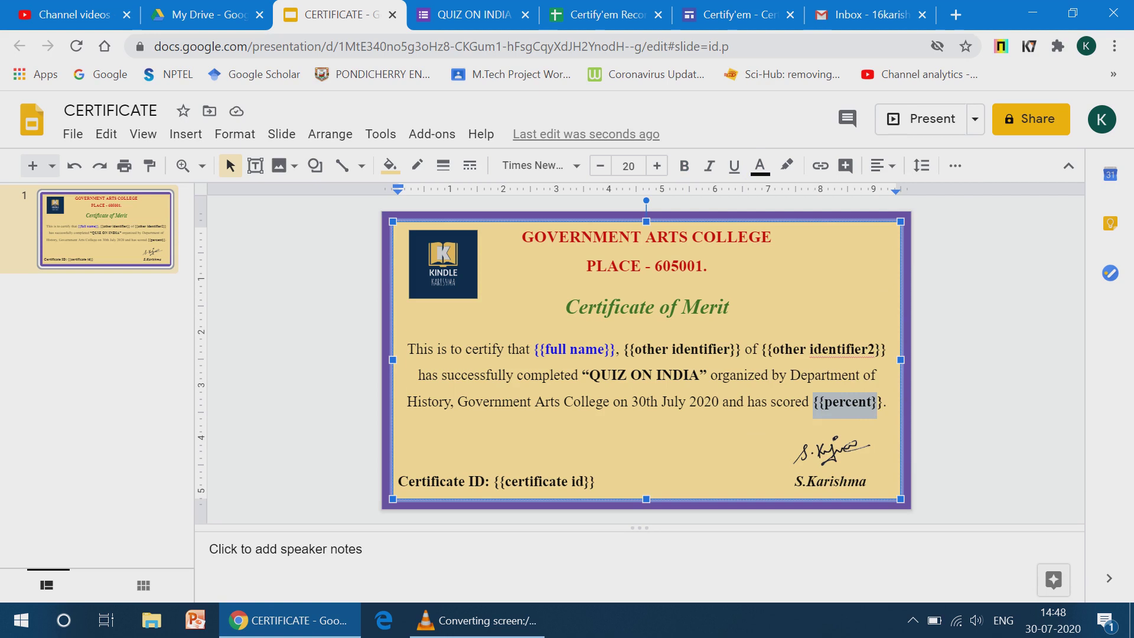
pyautogui.hotkey('ctrl', 'b')
pyautogui.click(759, 165)
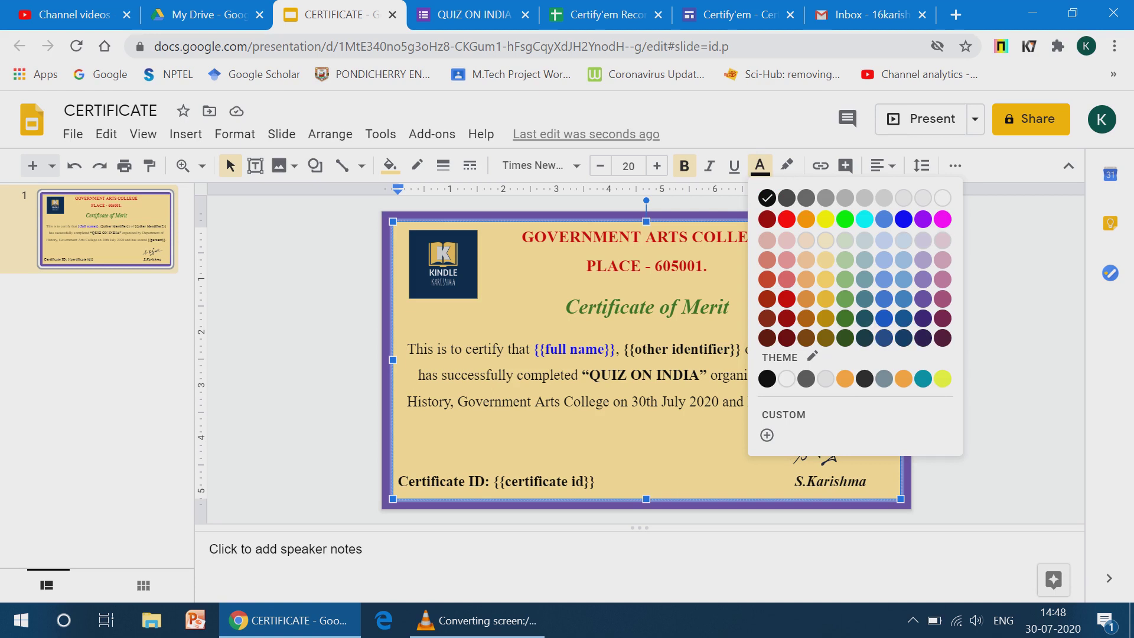
pyautogui.click(941, 219)
pyautogui.press('Down')
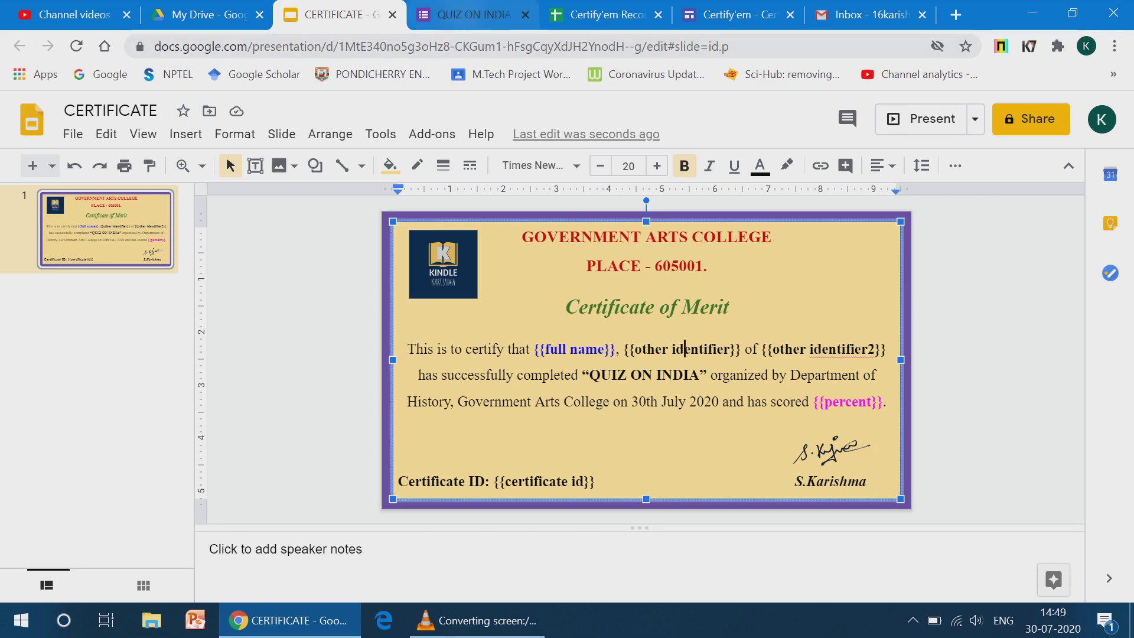
# - Set Certify'em to use the CERTIFICATE presentation as its custom template and save
pyautogui.click(474, 14)
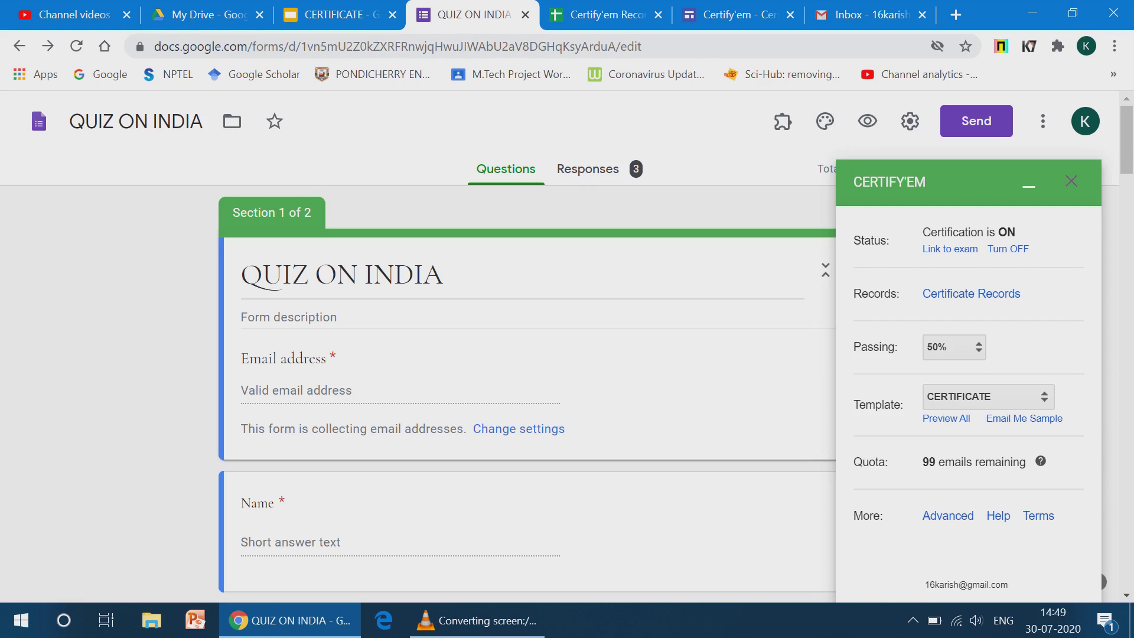
pyautogui.click(987, 396)
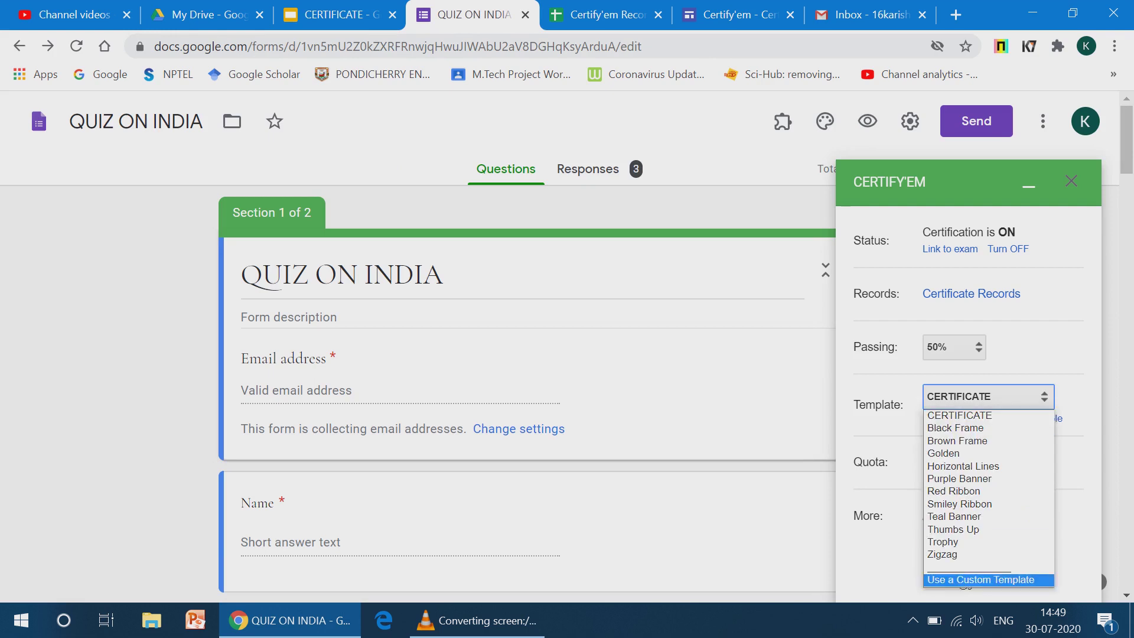
pyautogui.click(980, 579)
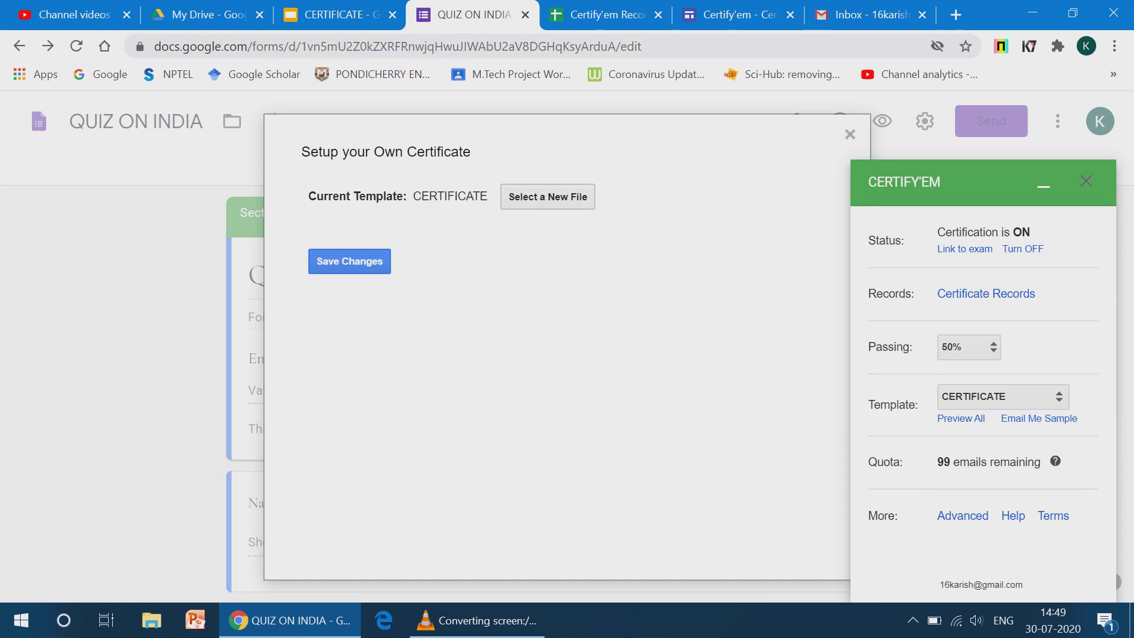
pyautogui.click(548, 197)
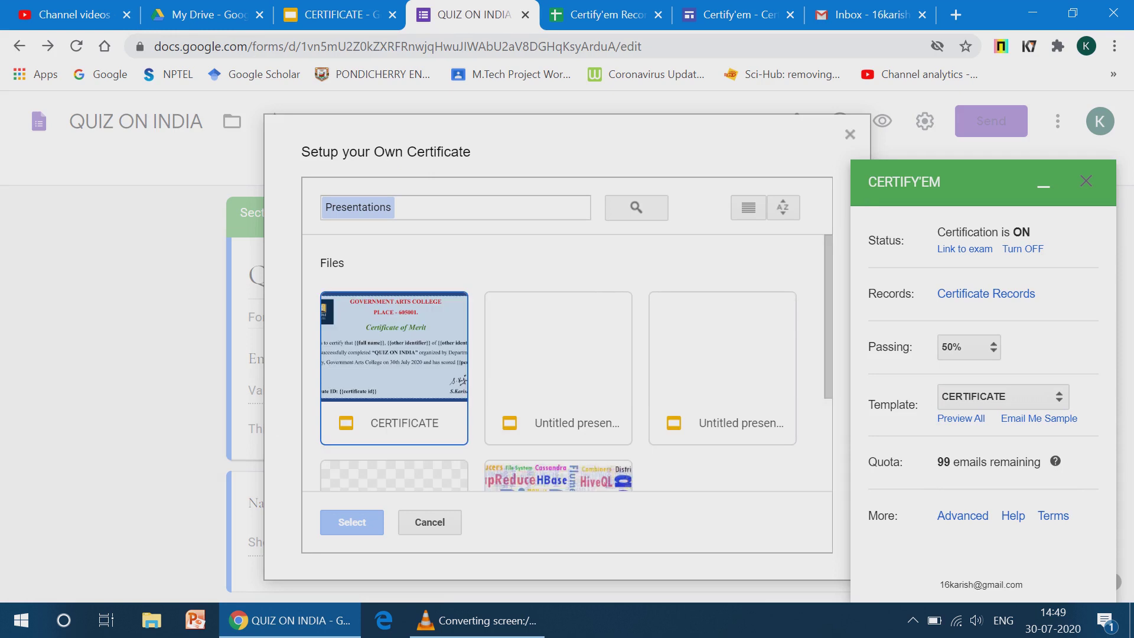
pyautogui.click(393, 354)
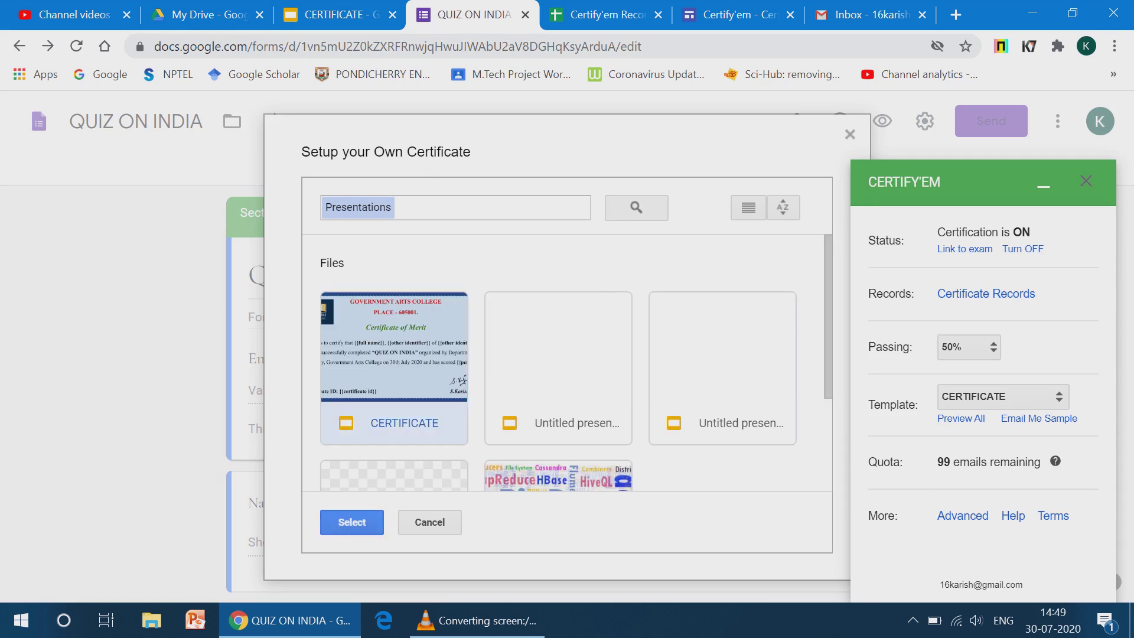
pyautogui.click(352, 522)
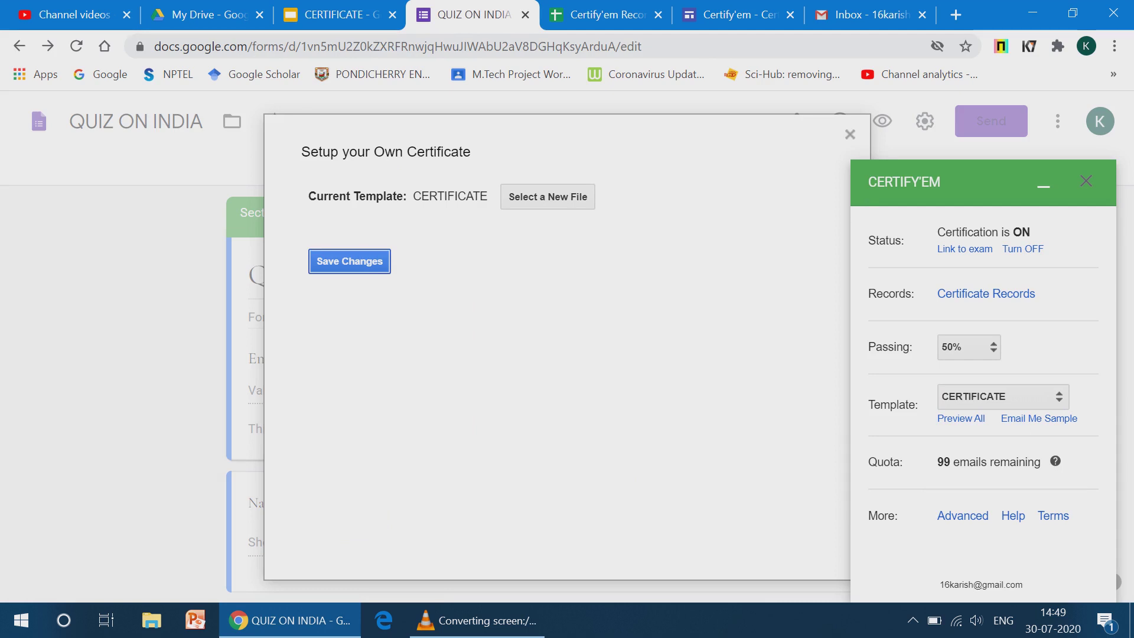
pyautogui.click(349, 261)
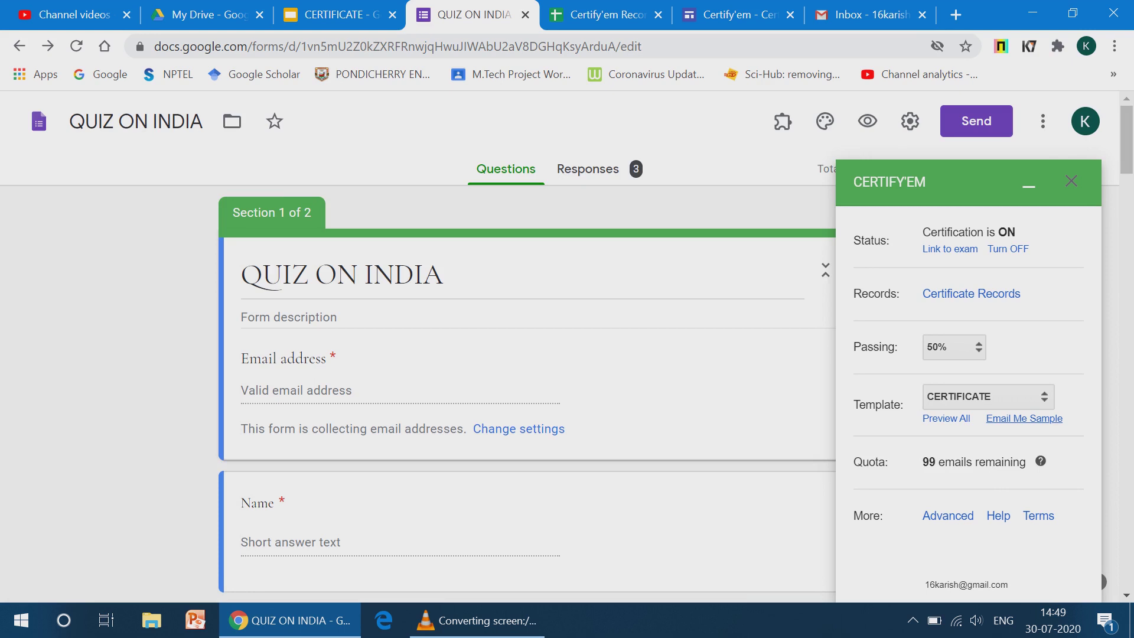
# - Email a Certify'em sample certificate to yourself, then switch to the Gmail inbox
pyautogui.click(1024, 418)
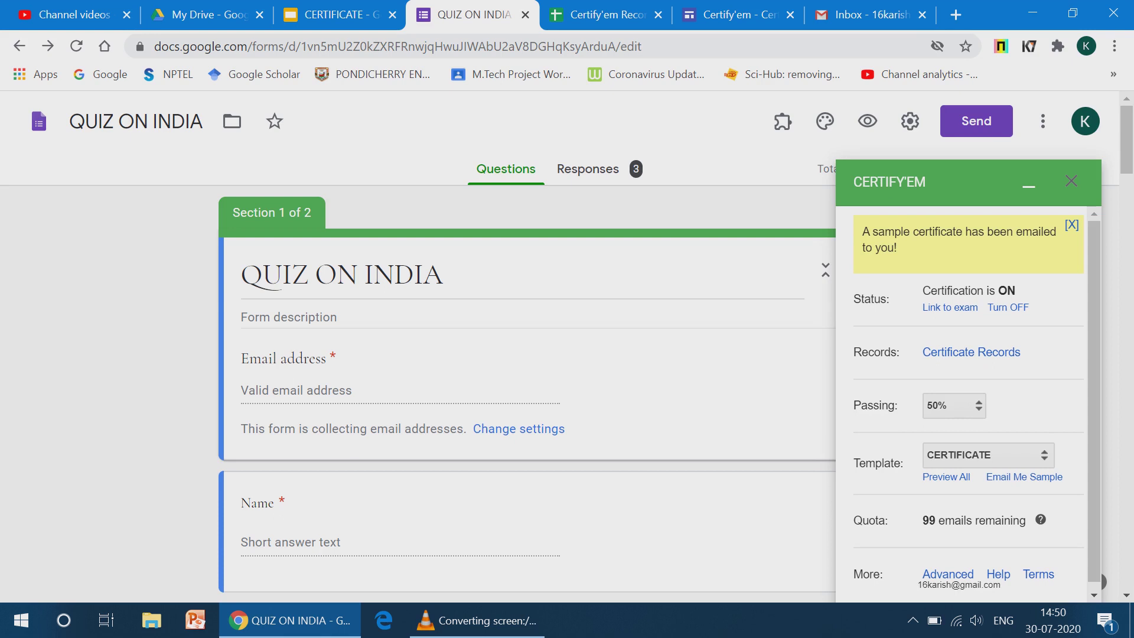
pyautogui.click(868, 15)
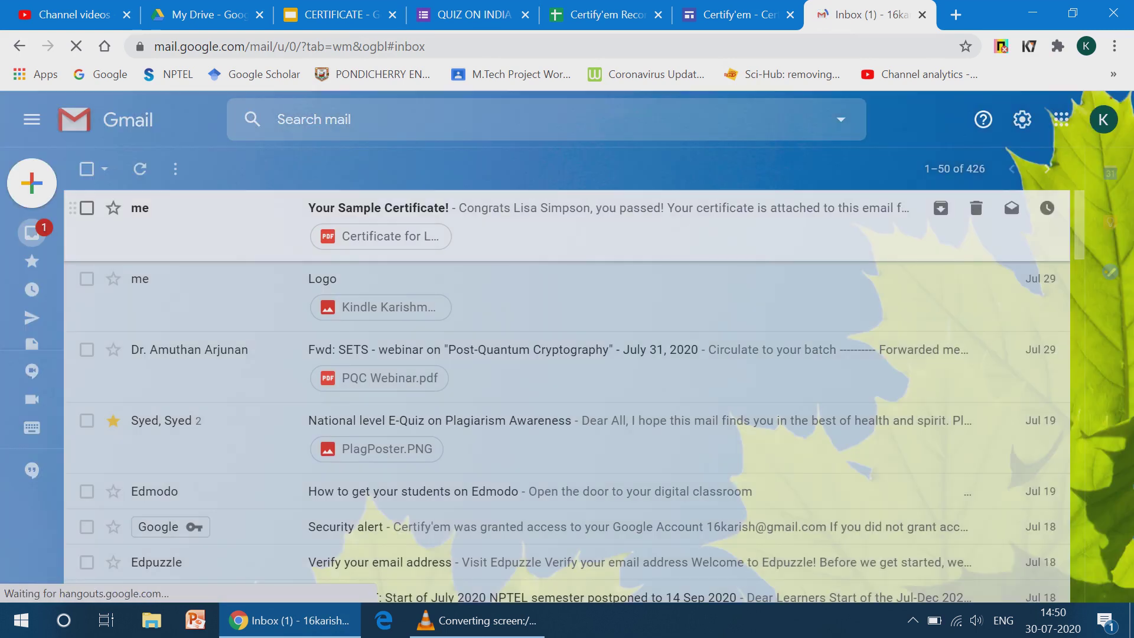
# - Open the 'Your Sample Certificate!' email and check the filled-in name and certificate ID CE0123456
pyautogui.click(621, 208)
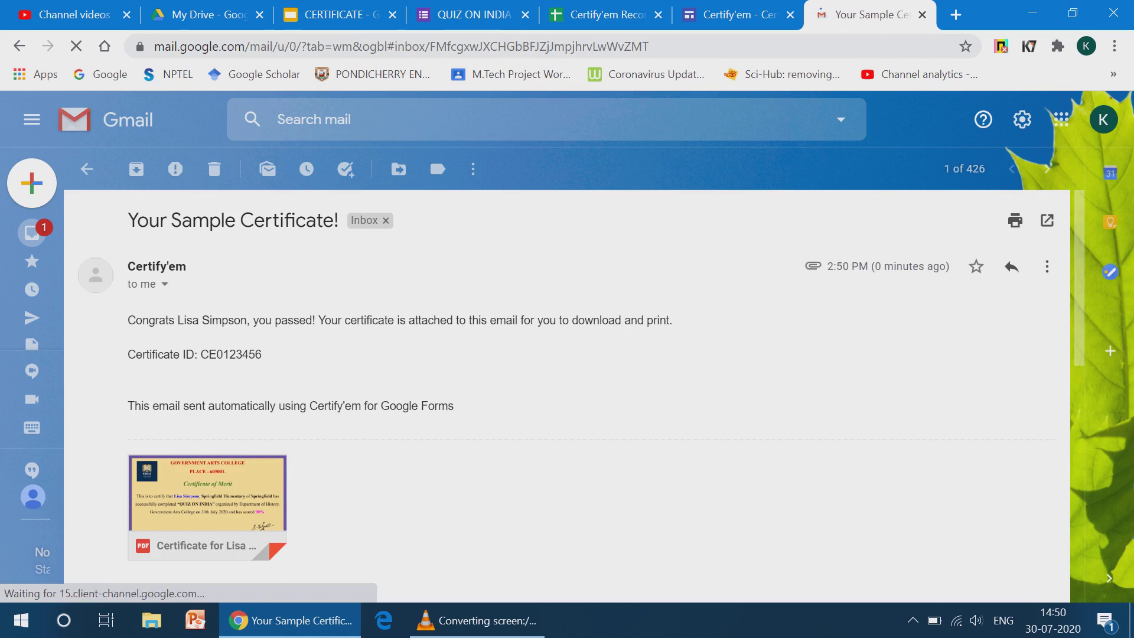
pyautogui.moveTo(178, 320); pyautogui.dragTo(239, 320)
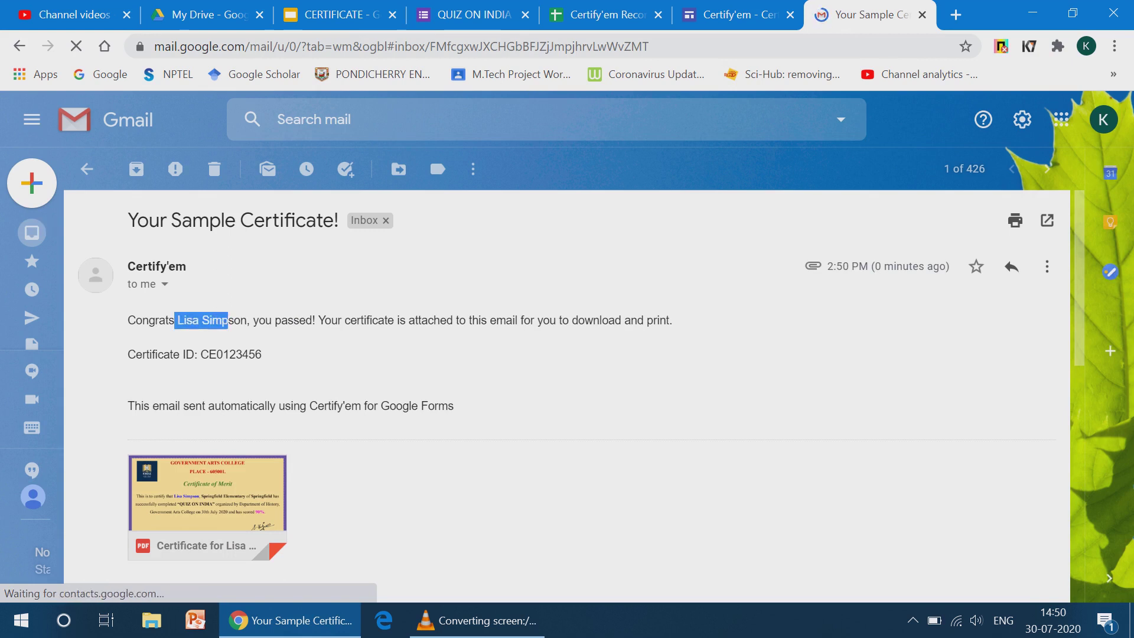
pyautogui.click(532, 381)
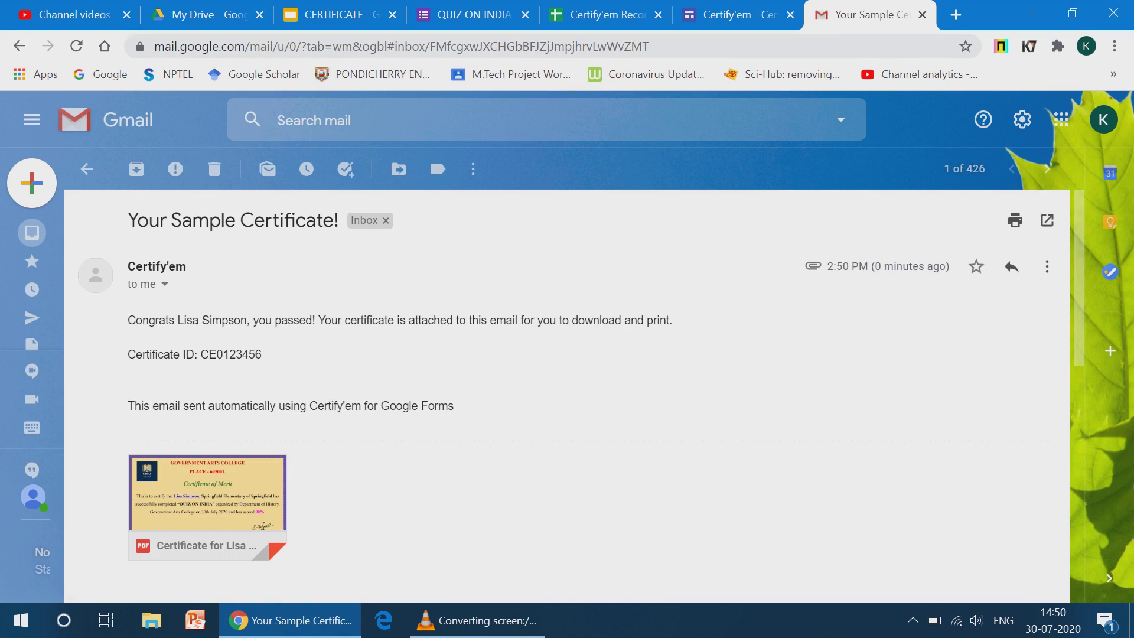
pyautogui.moveTo(262, 355); pyautogui.dragTo(200, 355)
pyautogui.click(532, 381)
# - Preview the attached PDF, checking the name, school, town and 90% score, then close it
pyautogui.click(207, 496)
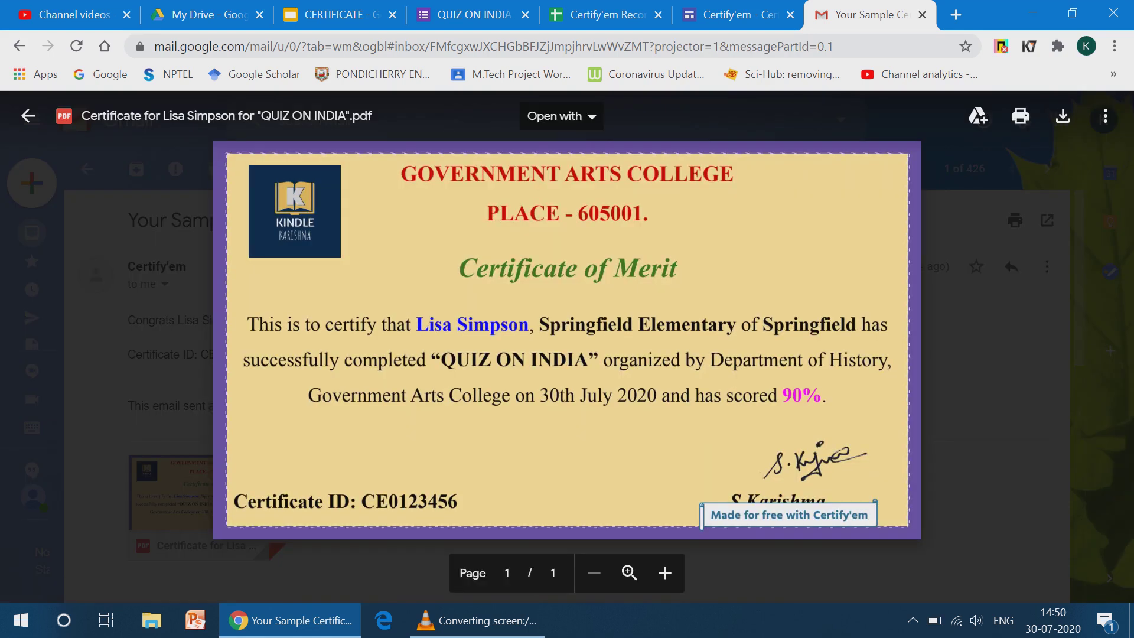
pyautogui.moveTo(416, 325); pyautogui.dragTo(535, 324)
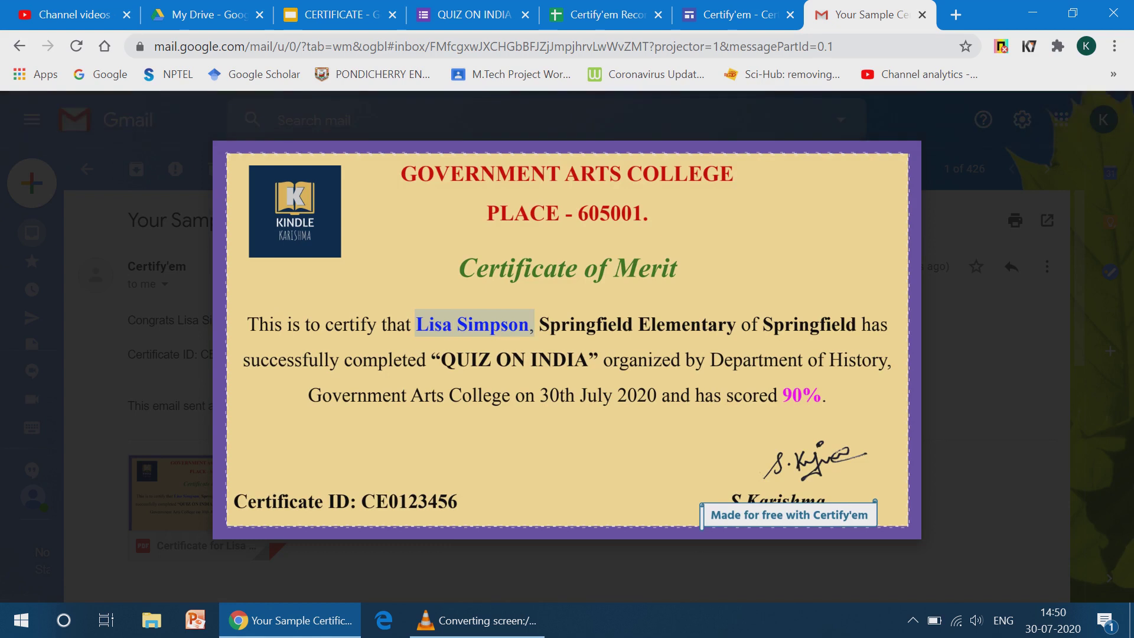
pyautogui.doubleClick(585, 324)
pyautogui.moveTo(541, 324); pyautogui.dragTo(855, 324)
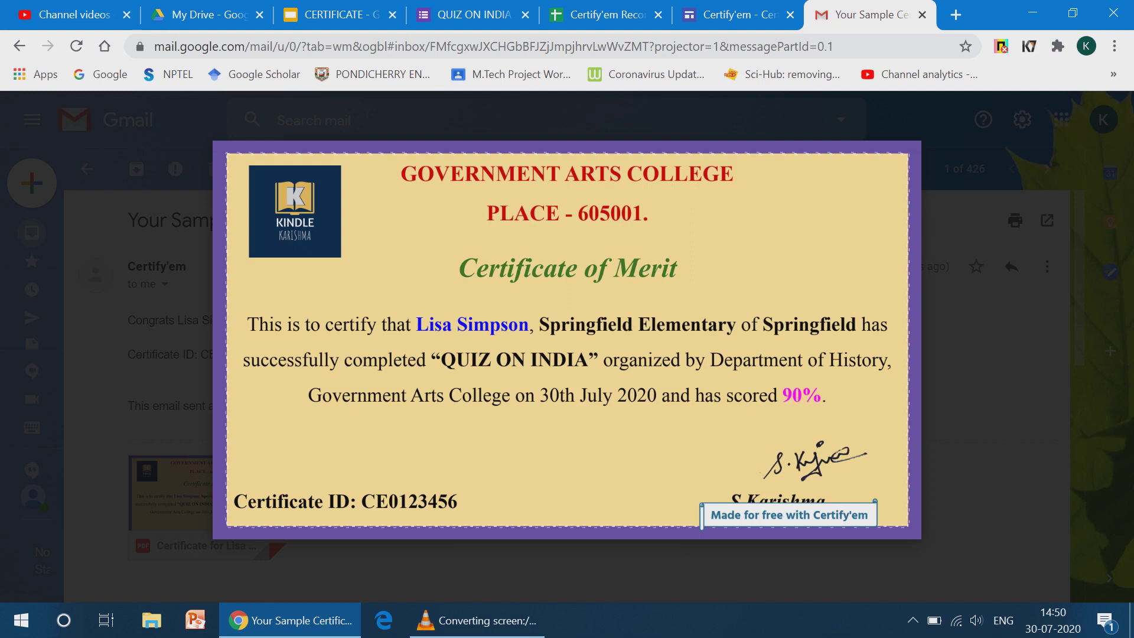
pyautogui.moveTo(417, 324); pyautogui.dragTo(535, 324)
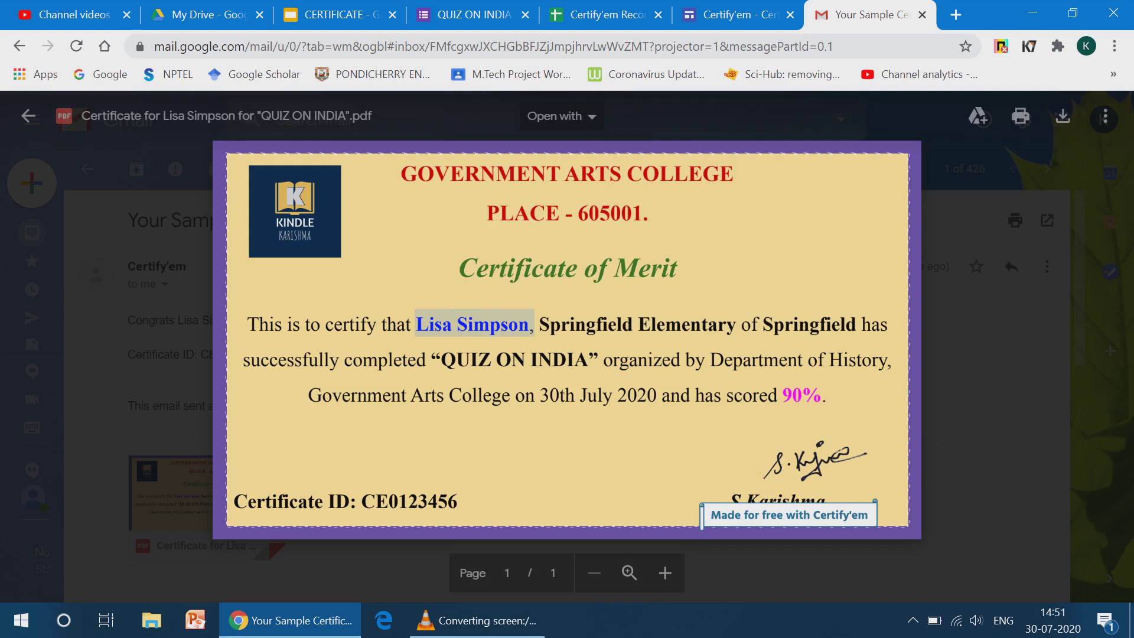
pyautogui.doubleClick(802, 395)
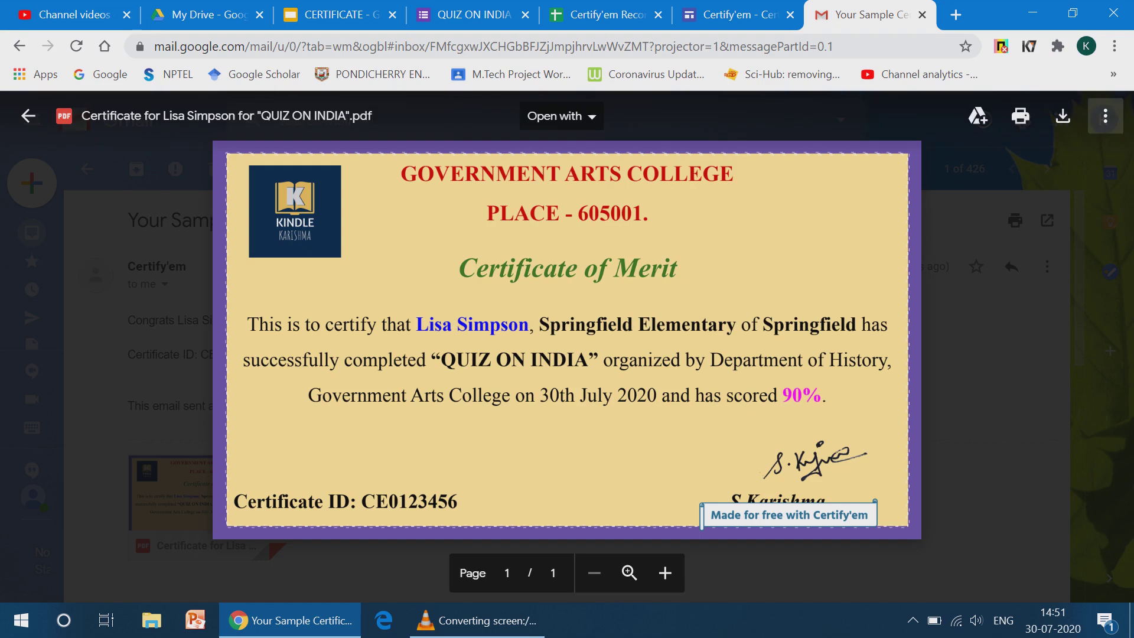
pyautogui.click(28, 116)
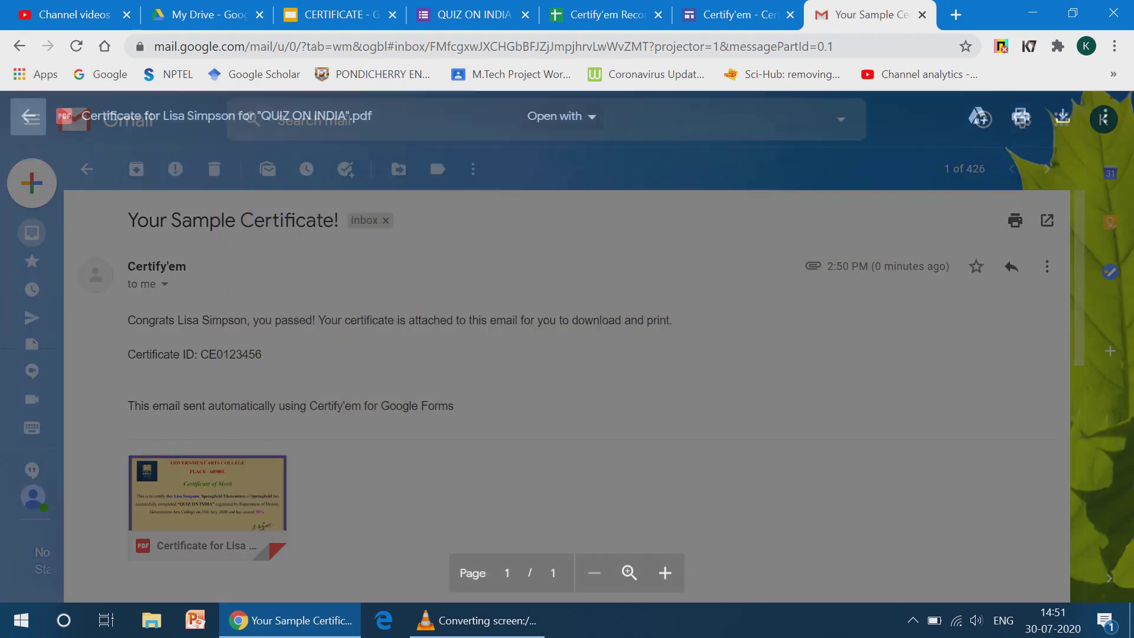
# - Glance at the Certify'em Records sheet, then go back to the QUIZ ON INDIA form
pyautogui.click(606, 15)
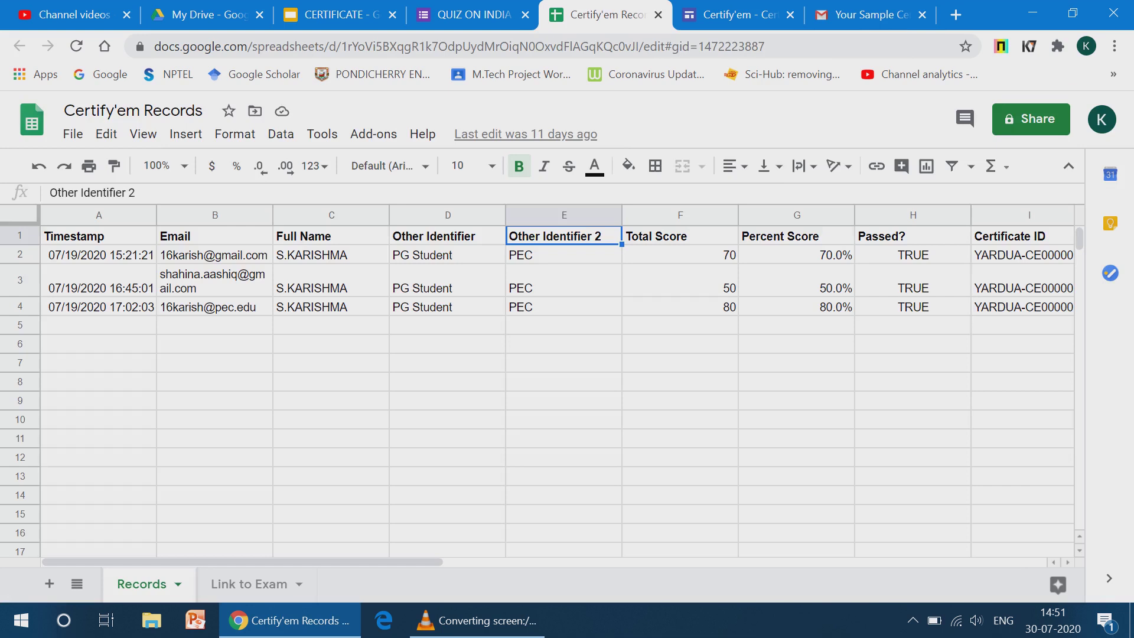
pyautogui.click(473, 14)
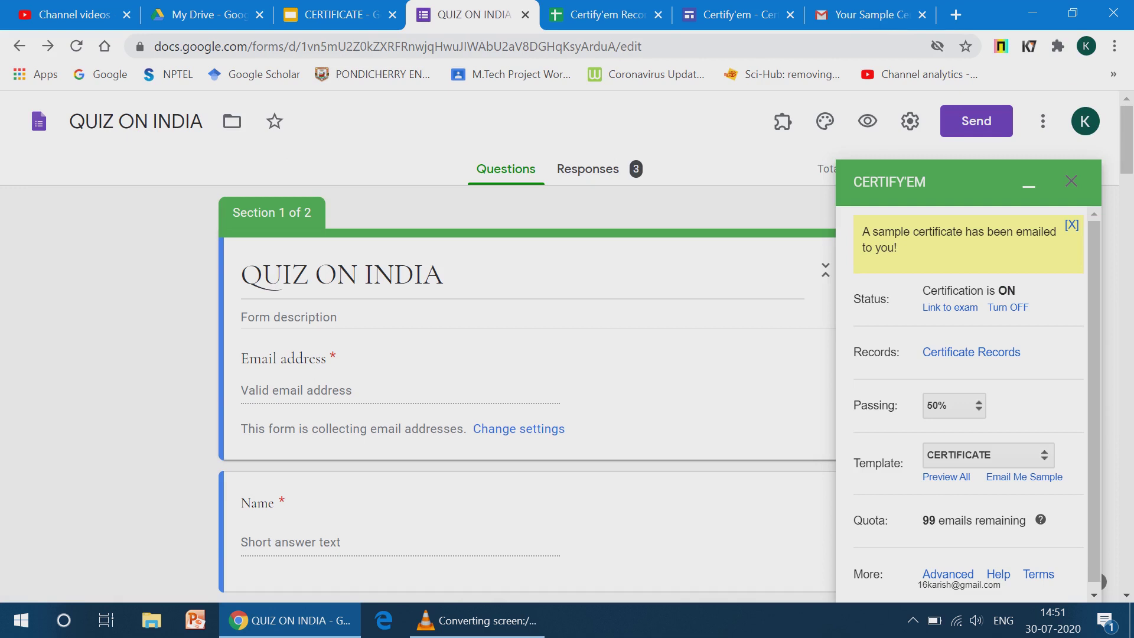
# - Show the daily email quota help in the Certify'em panel, then open Advanced options
pyautogui.click(1040, 519)
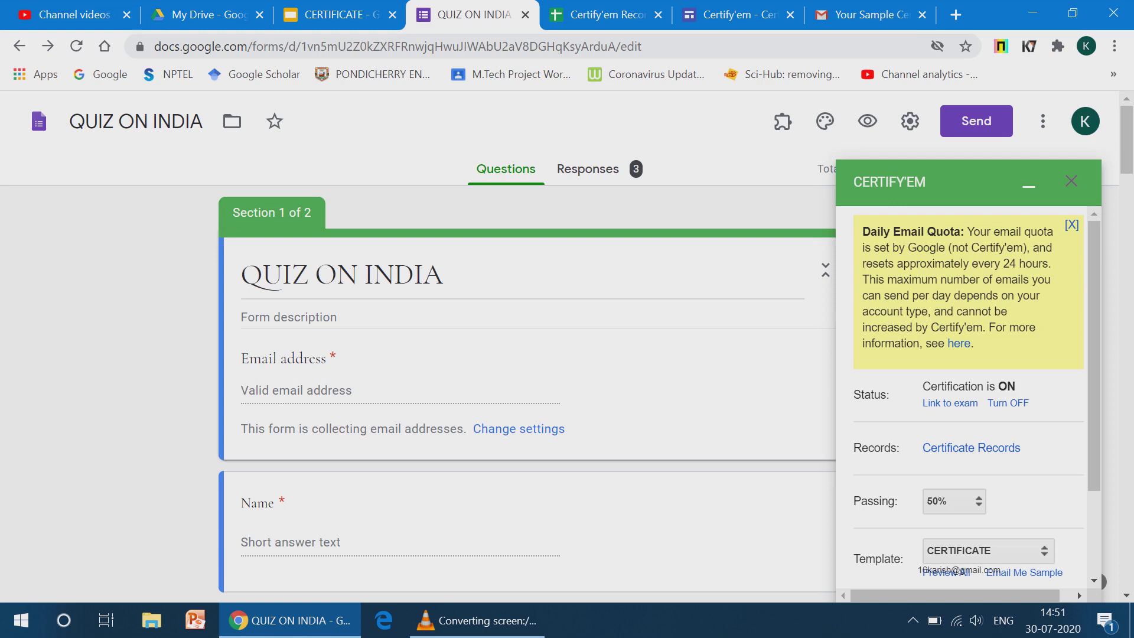
pyautogui.scroll(-1, 969, 398)
pyautogui.scroll(-1, 969, 398)
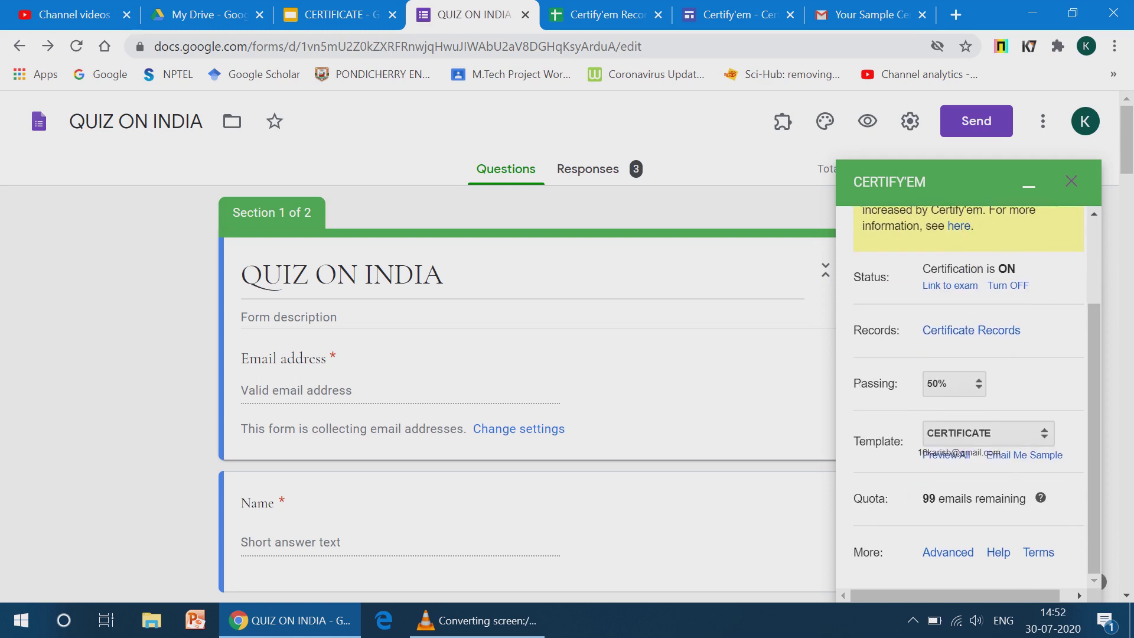
pyautogui.click(948, 552)
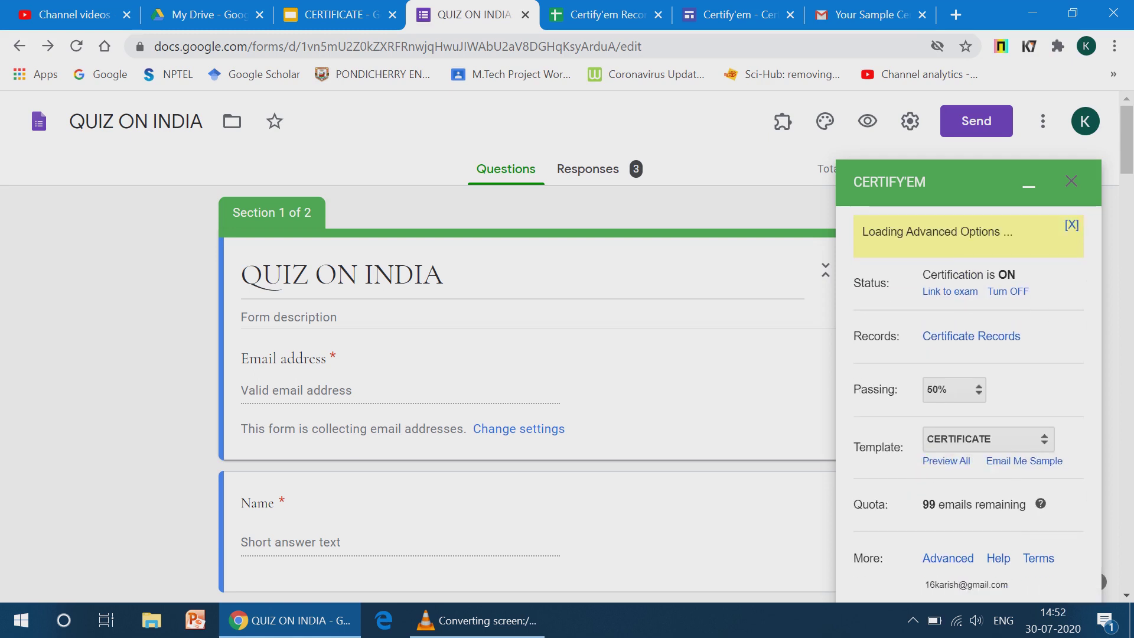
pyautogui.scroll(-2, 949, 552)
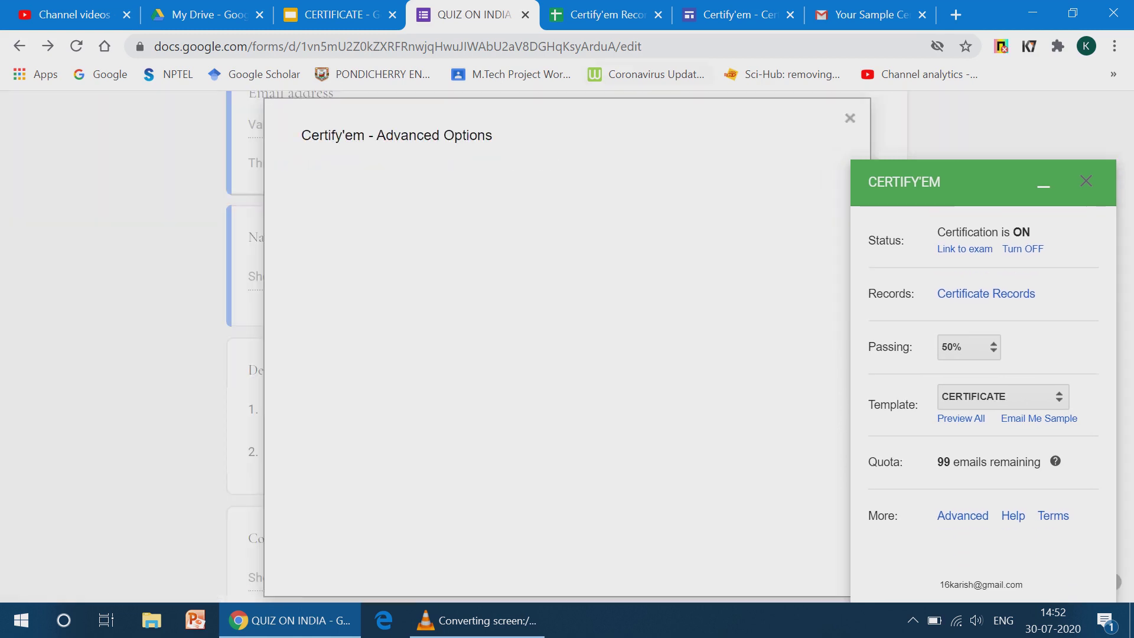
# - Back in Advanced Options, review the submission message and keep the PDF certificate format
pyautogui.click(602, 14)
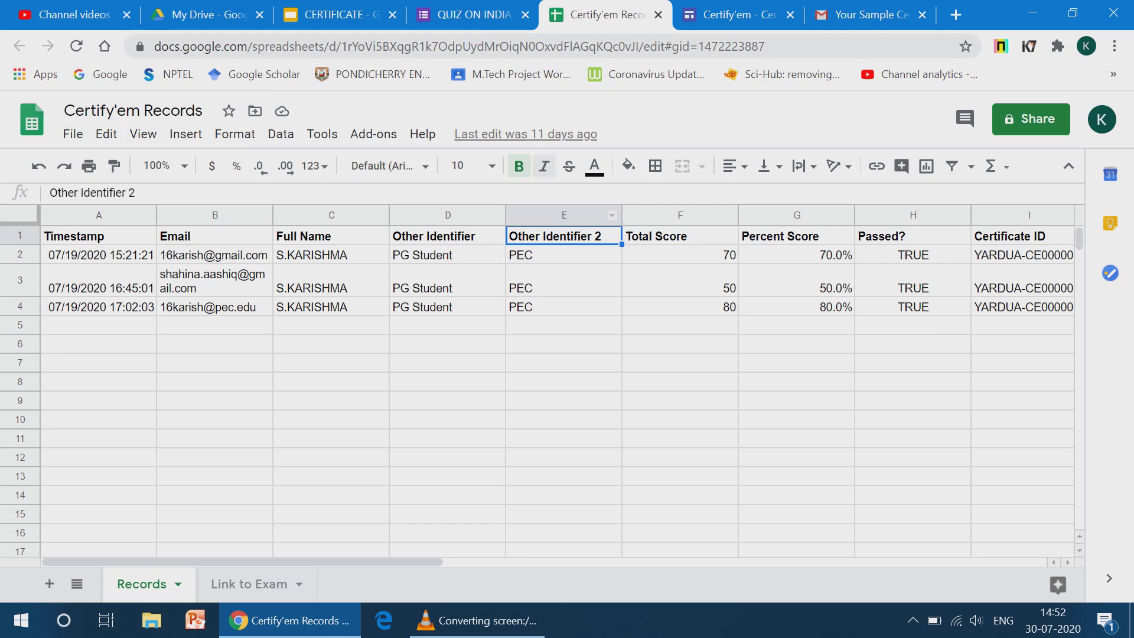
pyautogui.click(470, 14)
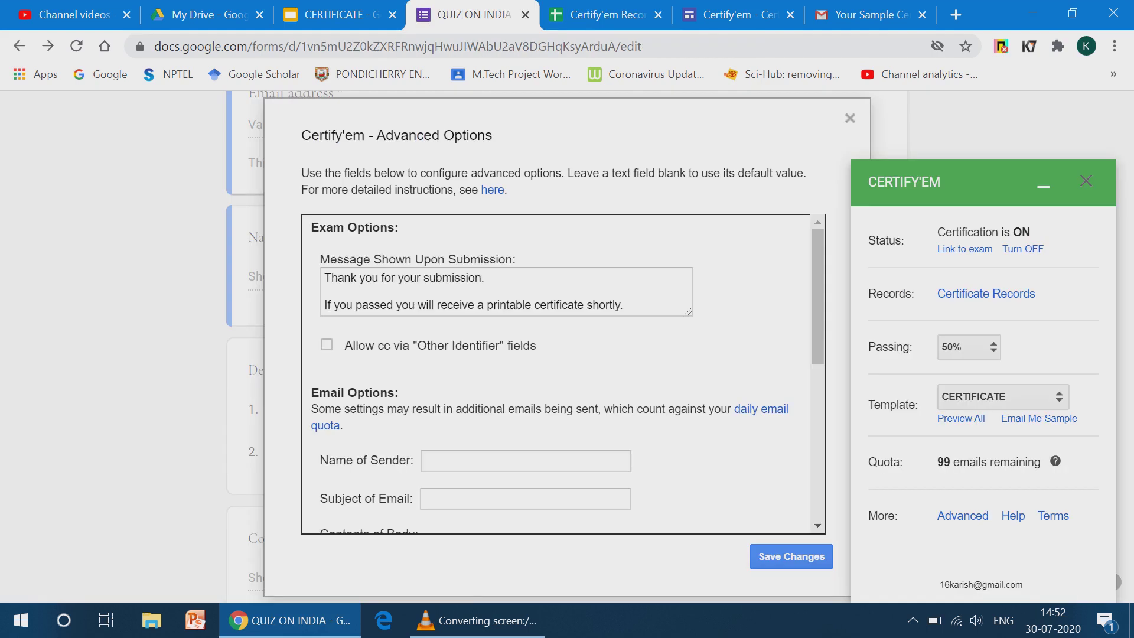
pyautogui.scroll(-2, 562, 372)
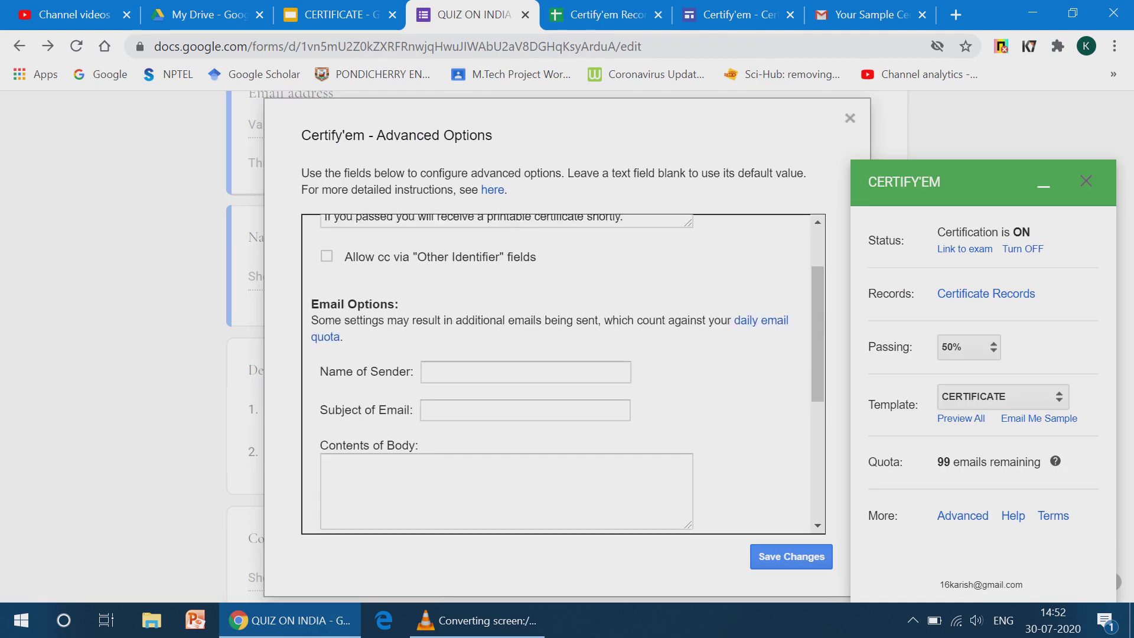
pyautogui.scroll(2, 563, 373)
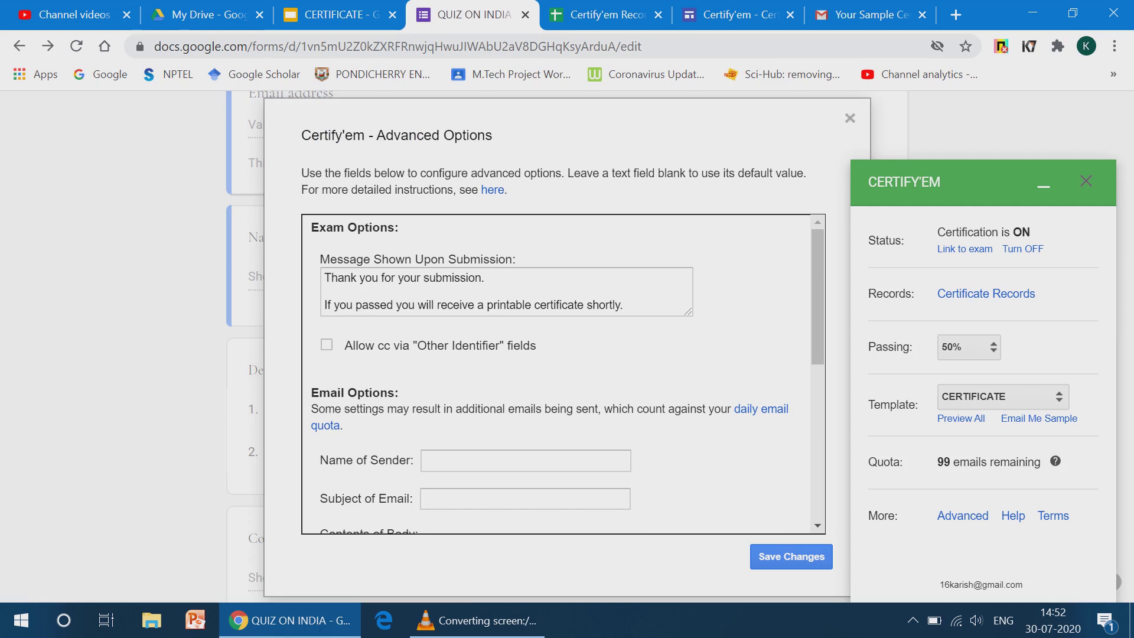
pyautogui.click(638, 305)
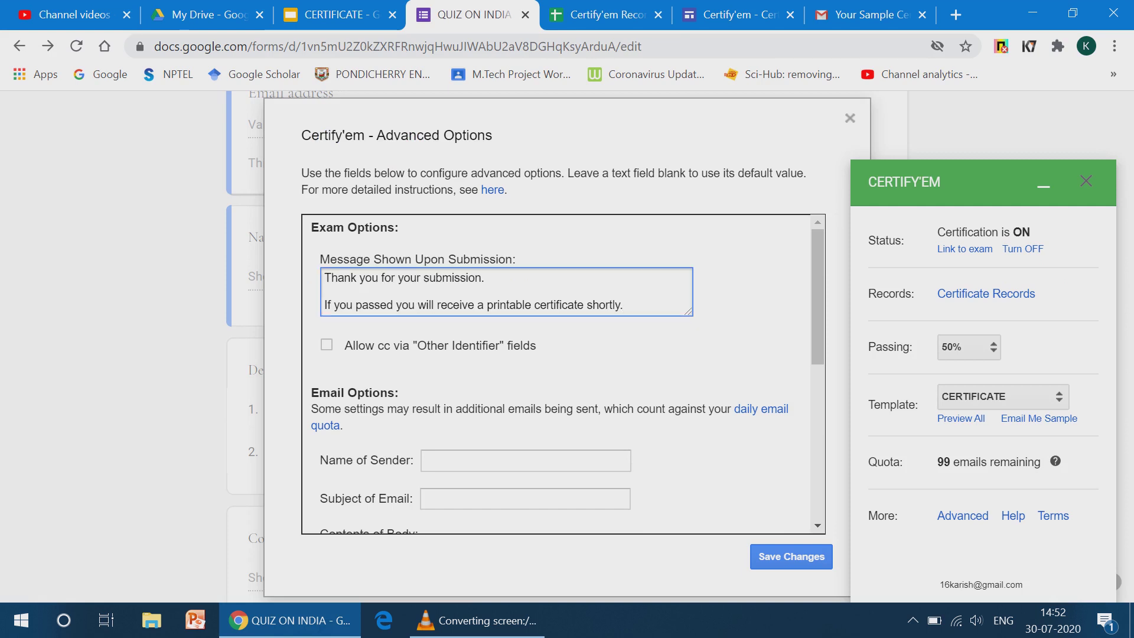
pyautogui.scroll(-3, 567, 372)
pyautogui.scroll(-3, 567, 372)
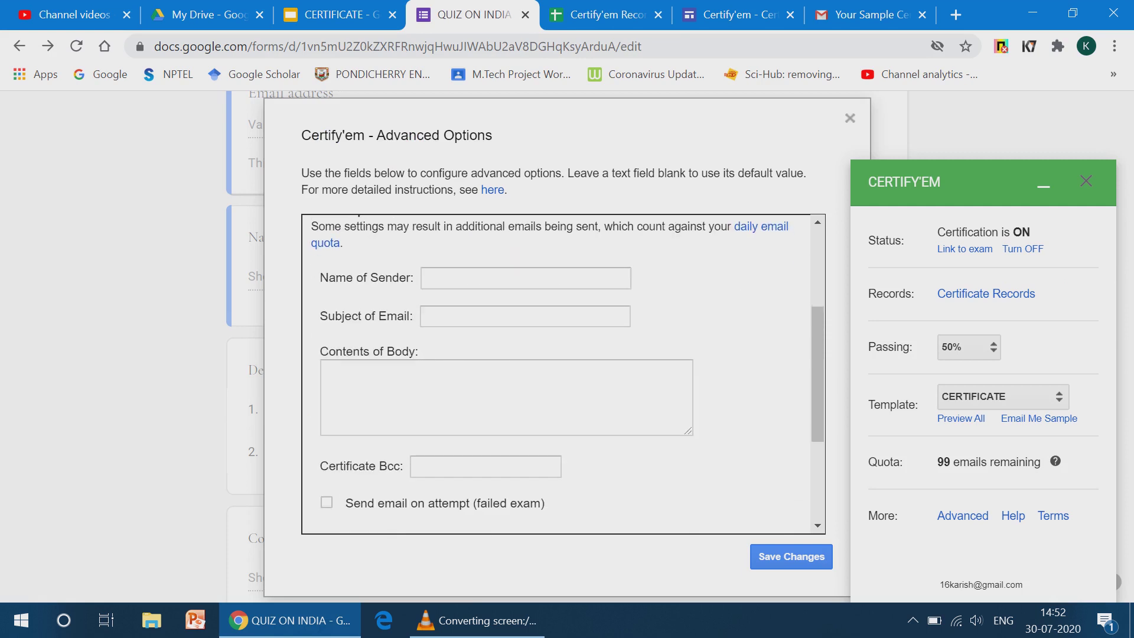
pyautogui.scroll(-3, 568, 373)
pyautogui.scroll(-3, 567, 372)
pyautogui.scroll(-1, 568, 372)
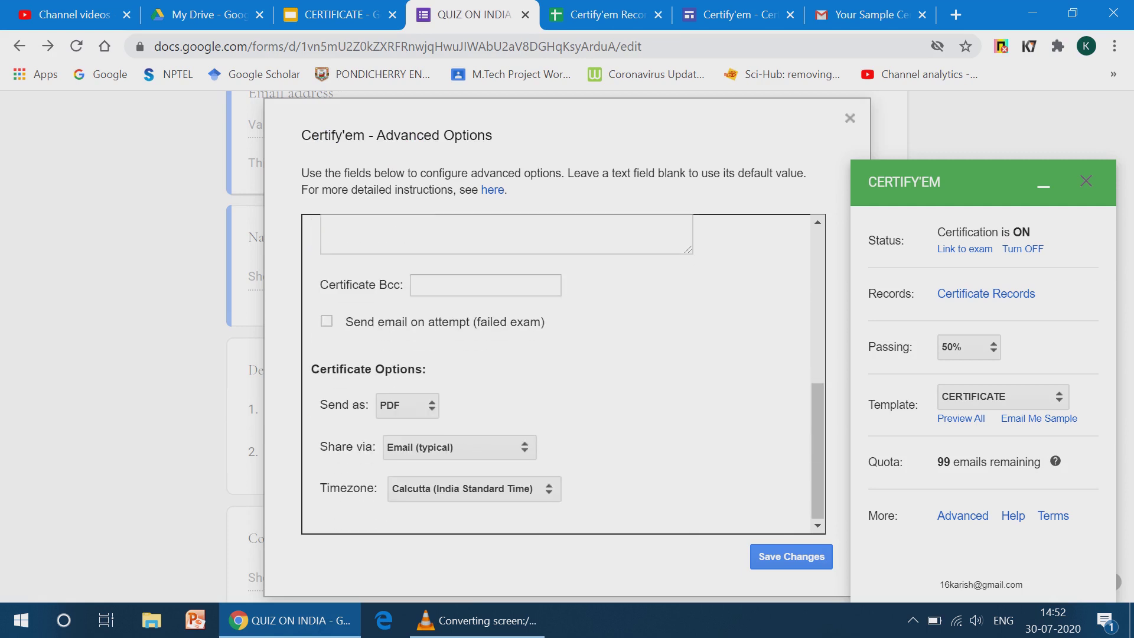
pyautogui.click(406, 405)
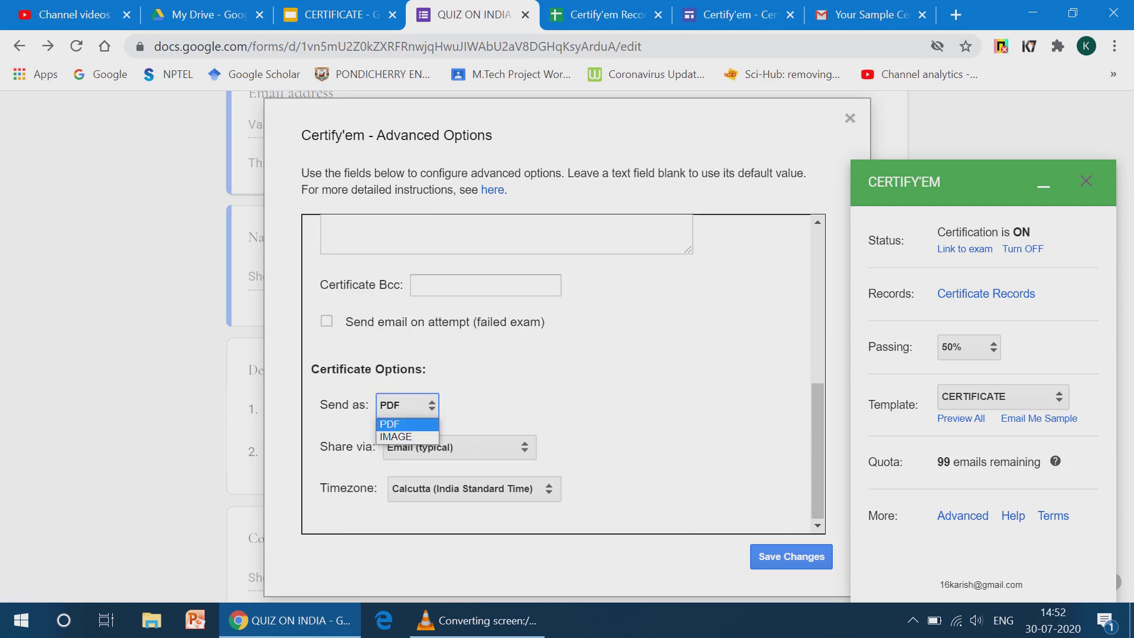
pyautogui.click(390, 424)
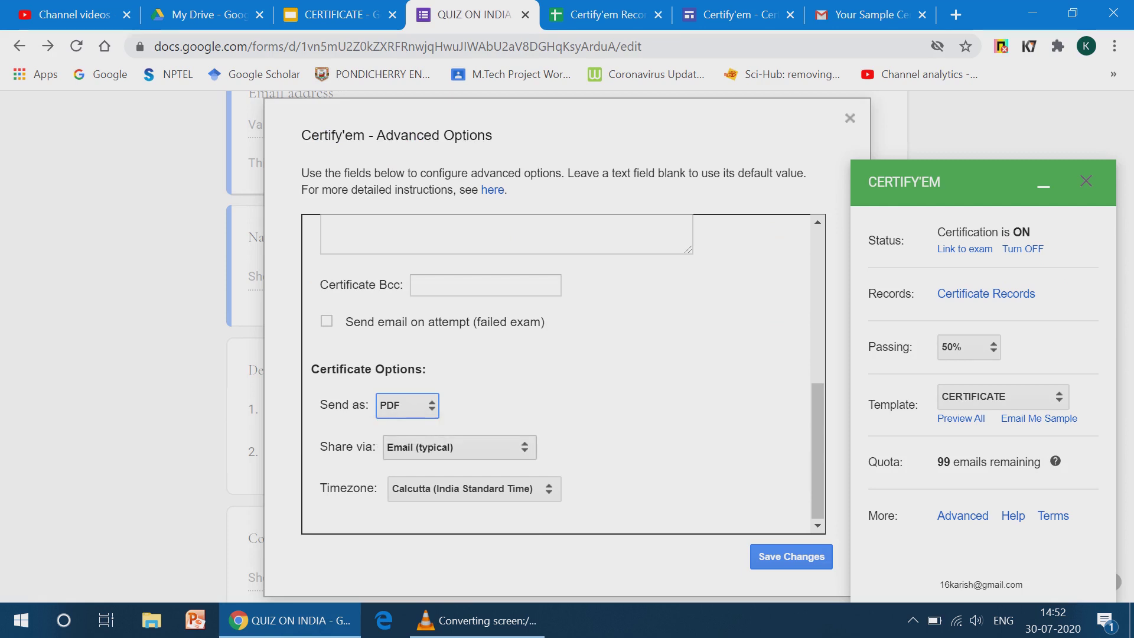
# - Keep email sharing and the Calcutta timezone, save the options, and close them
pyautogui.click(459, 446)
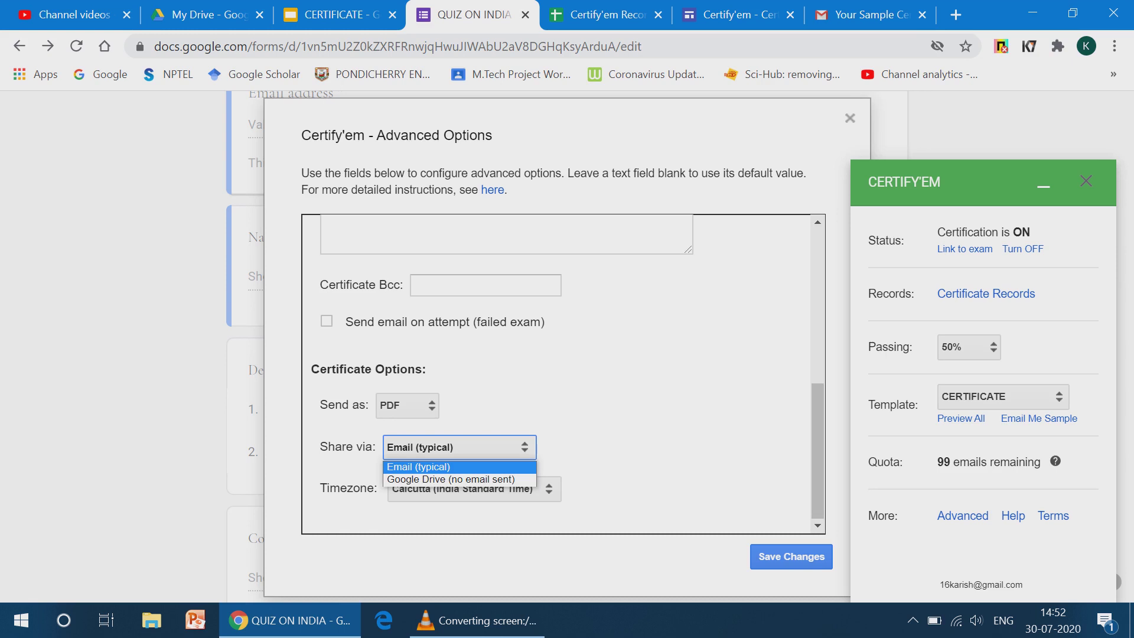
pyautogui.click(460, 467)
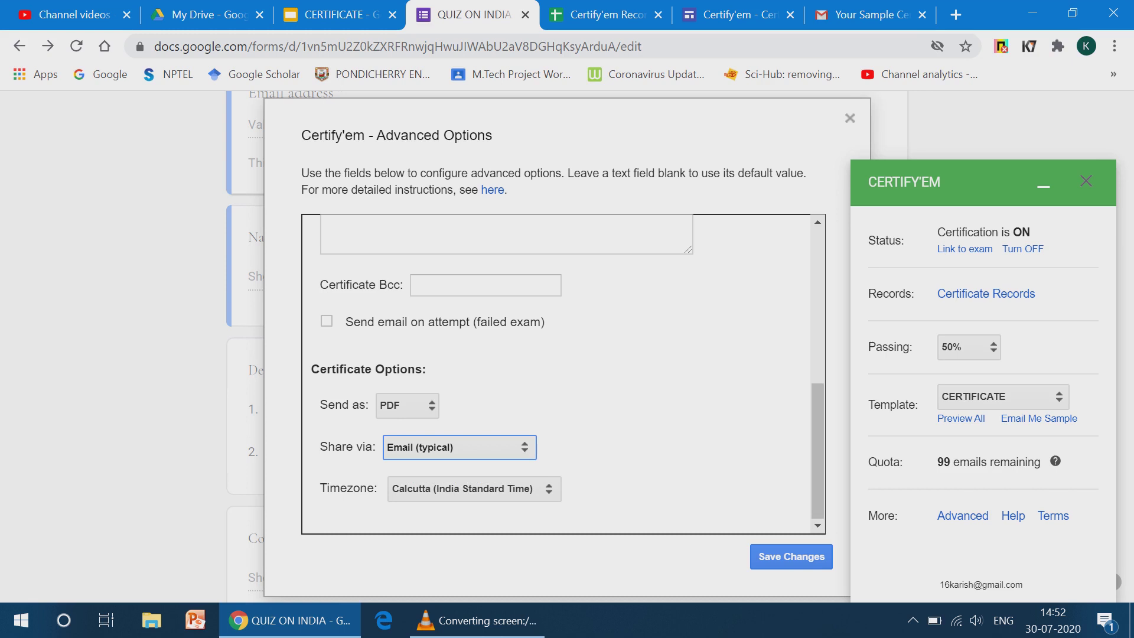
pyautogui.click(459, 446)
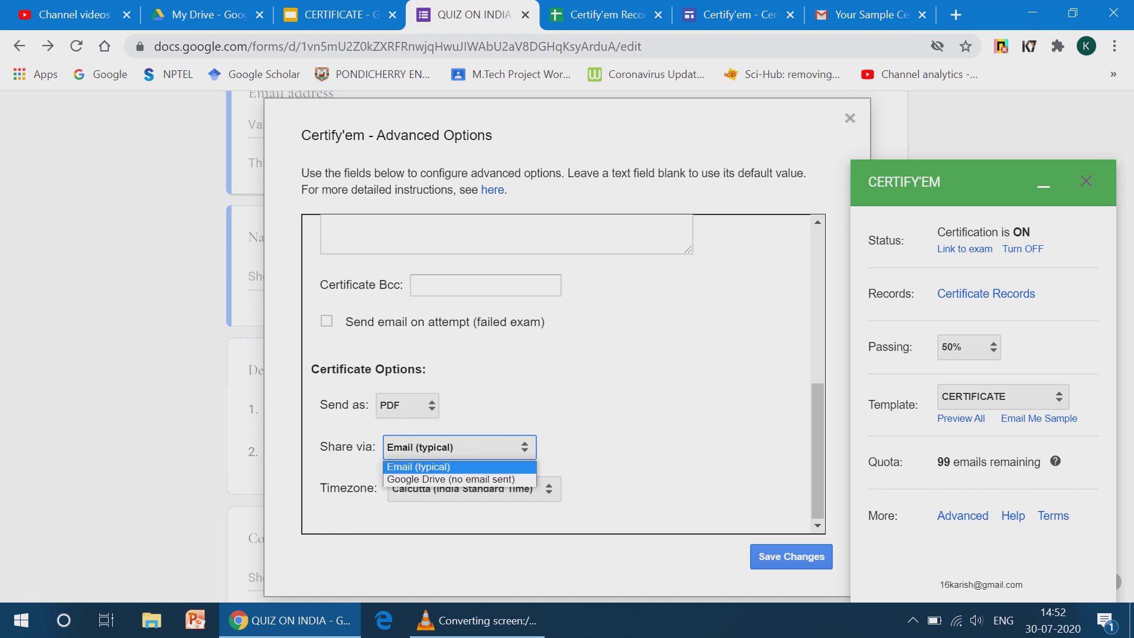
pyautogui.click(459, 467)
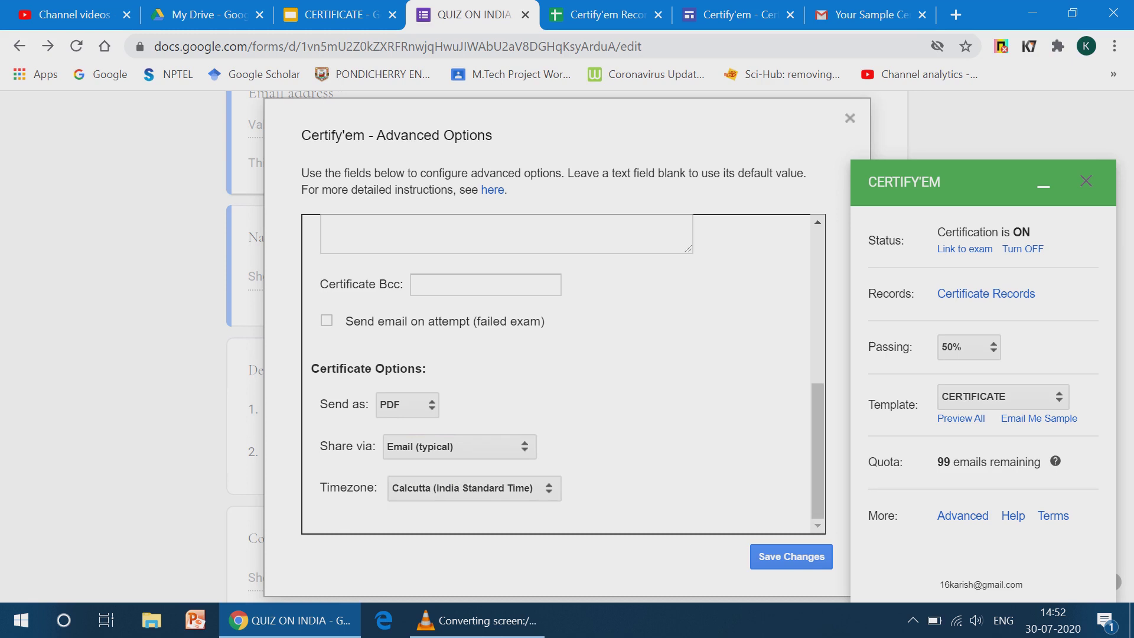
pyautogui.click(473, 488)
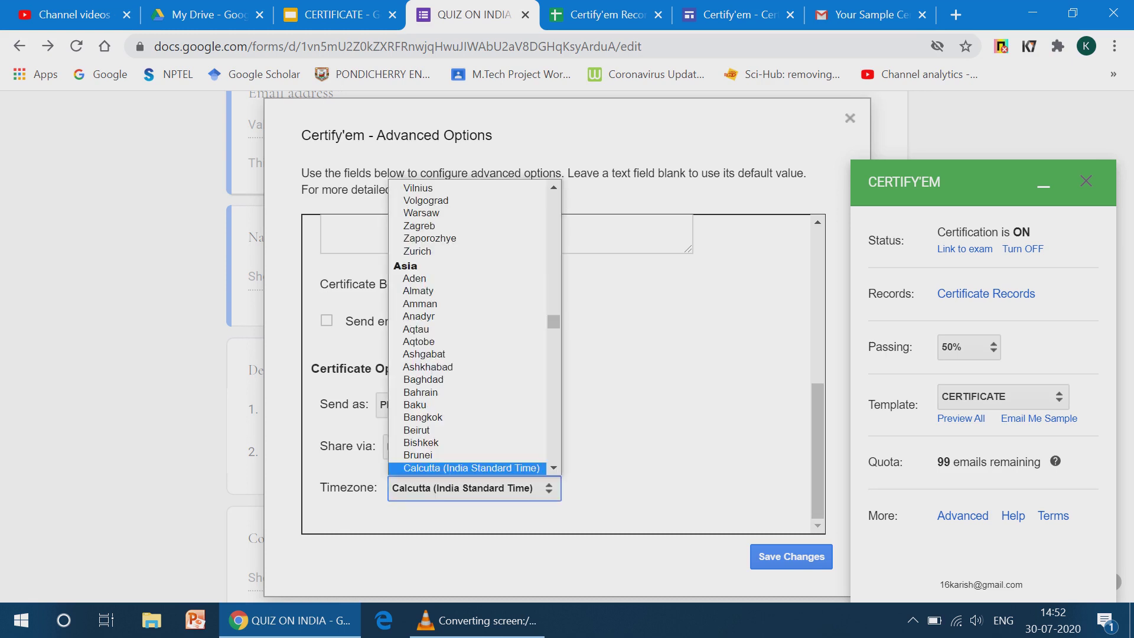
pyautogui.click(471, 469)
pyautogui.click(791, 556)
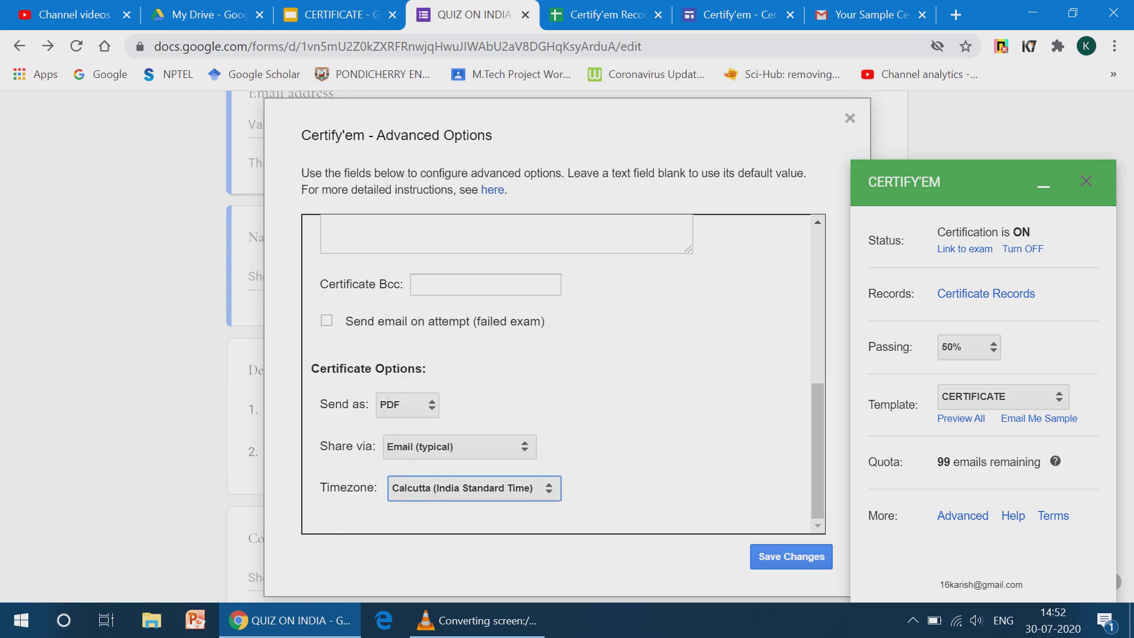
pyautogui.scroll(5, 562, 372)
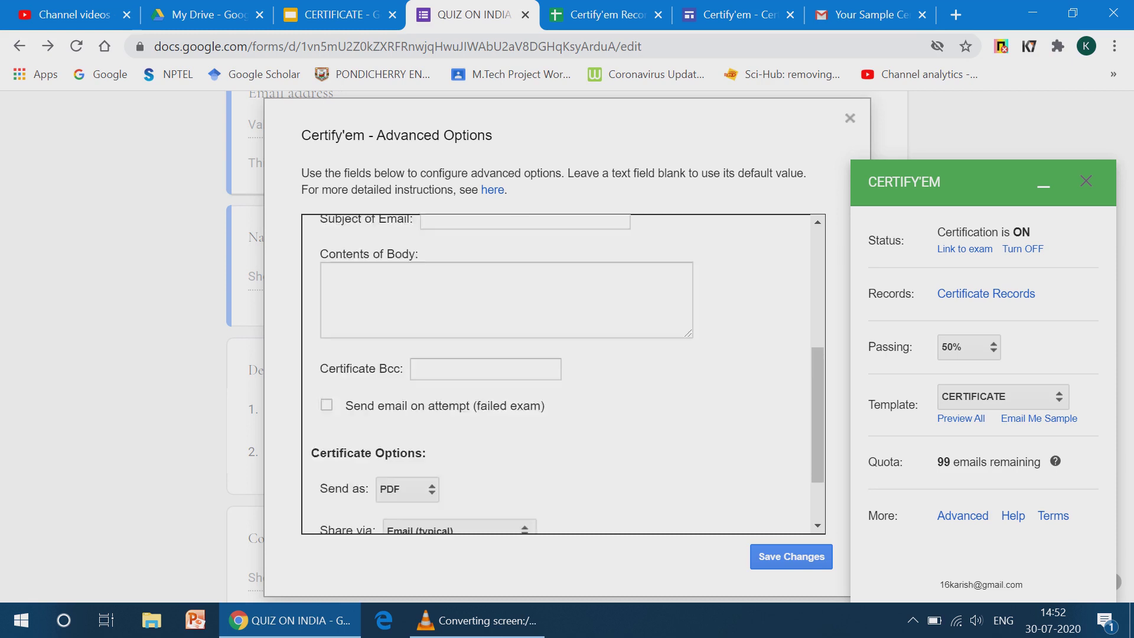
pyautogui.scroll(5, 562, 372)
pyautogui.scroll(3, 563, 372)
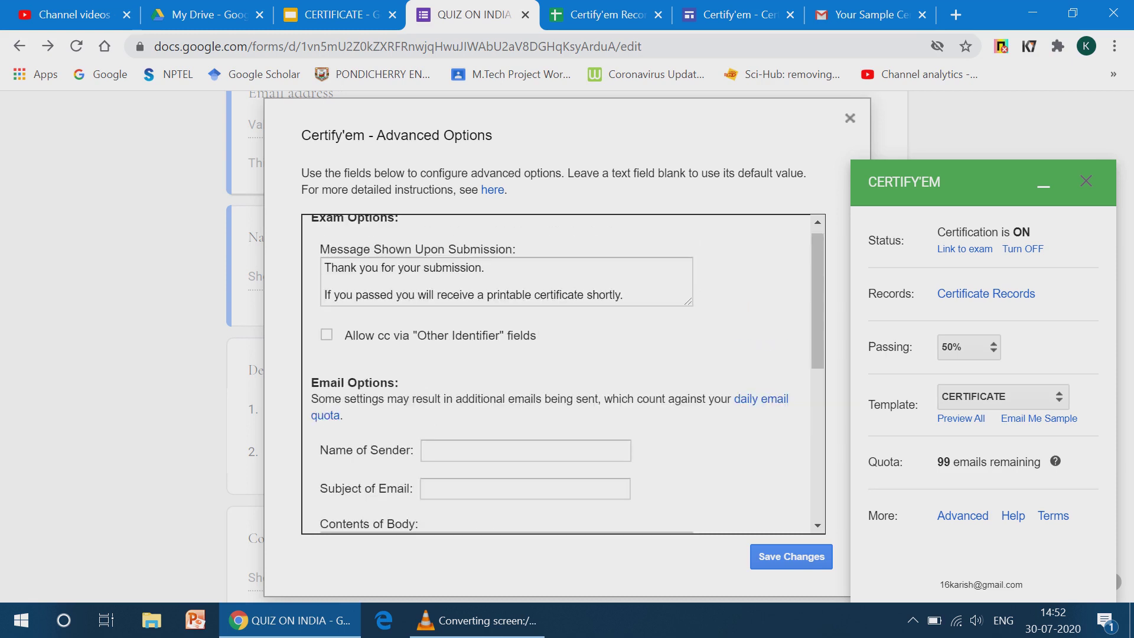
pyautogui.click(850, 118)
pyautogui.scroll(-3, 531, 355)
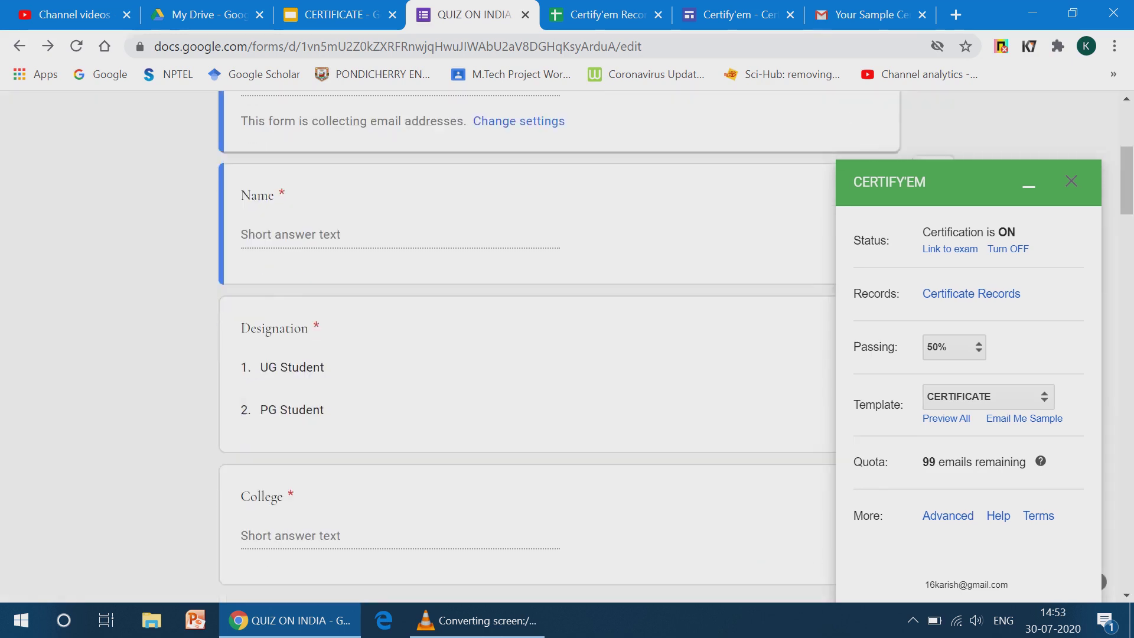
pyautogui.scroll(-2, 532, 355)
pyautogui.scroll(5, 532, 355)
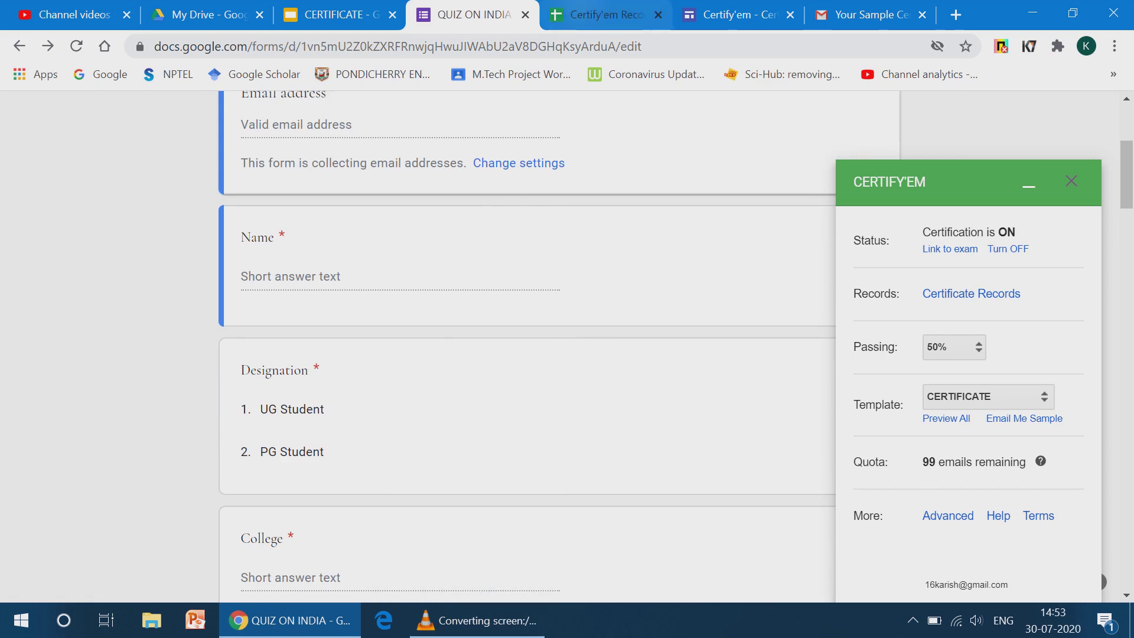
# - Switch to the Certify'em Records browser tab listing the quiz takers
pyautogui.click(603, 14)
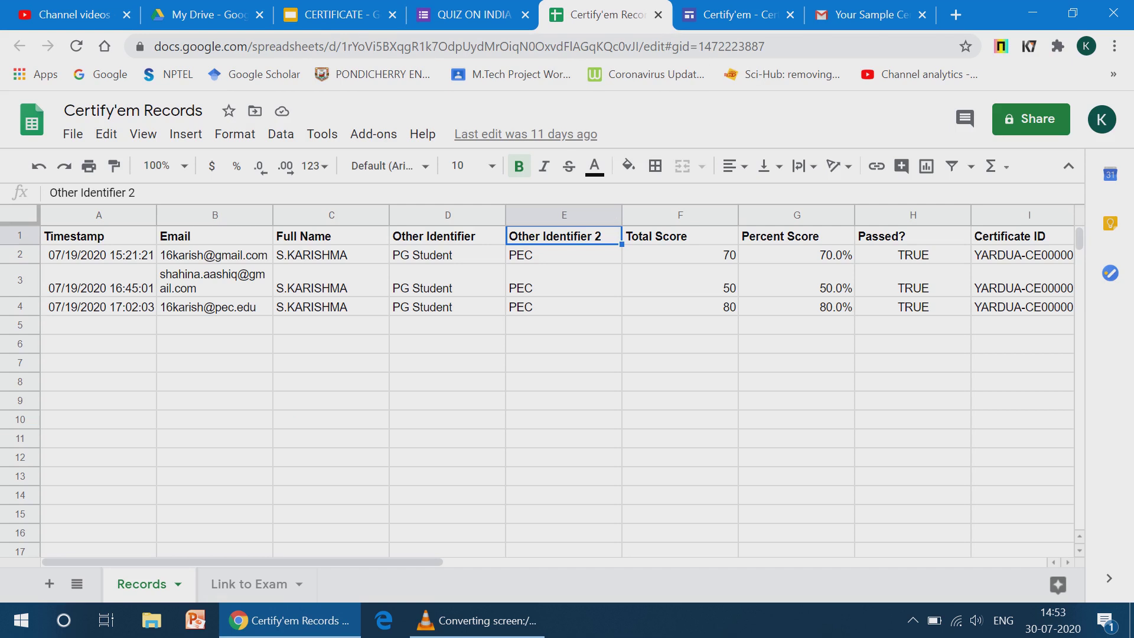
# - Step through the first two records' identifiers, scores and certificate IDs, then return to QUIZ ON INDIA
pyautogui.click(447, 255)
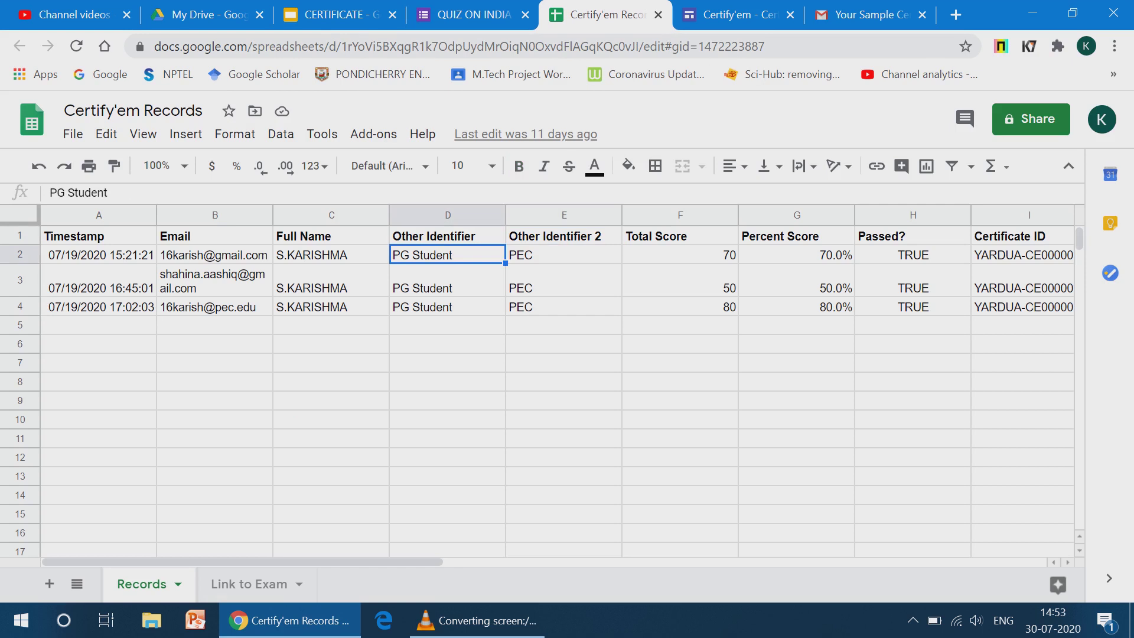
pyautogui.press('Right')
pyautogui.press('Right')
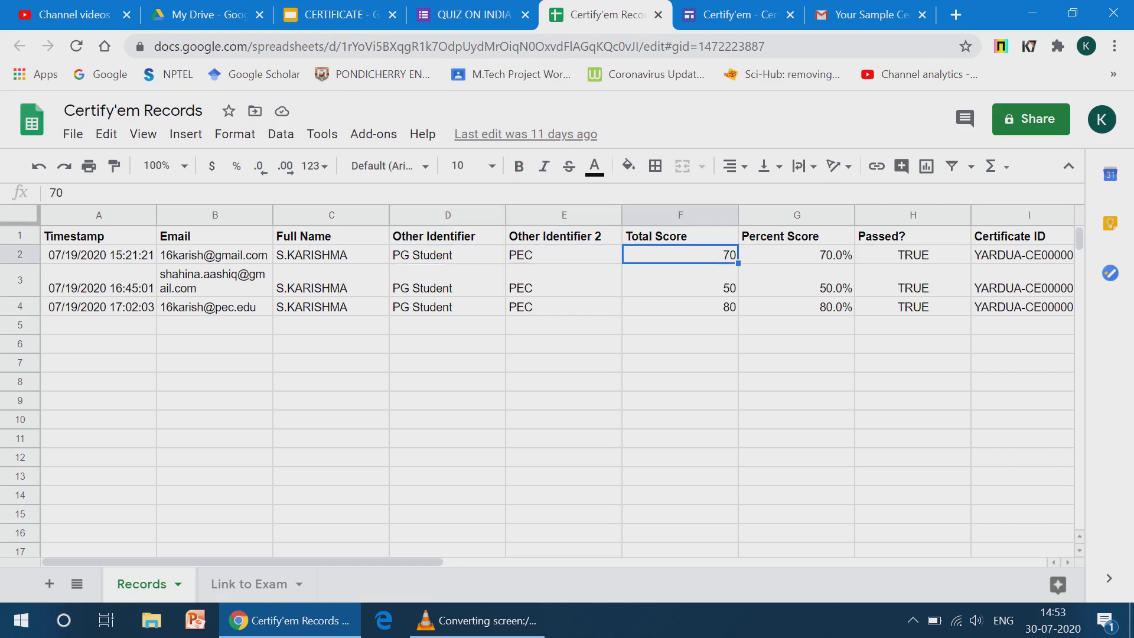
pyautogui.press('Right')
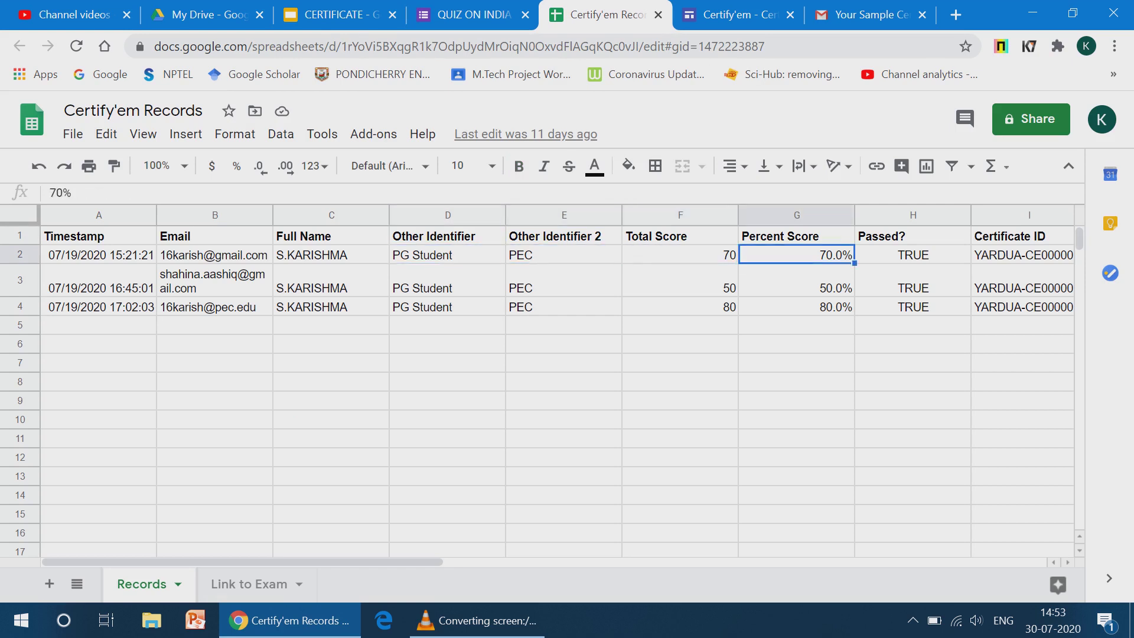
pyautogui.press('Right')
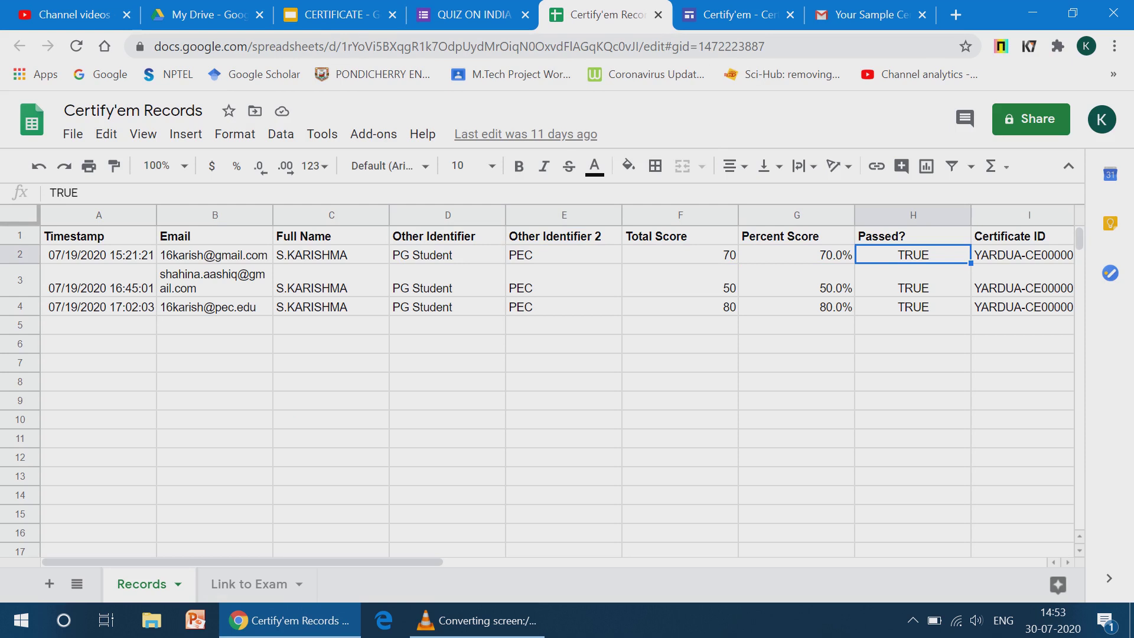
pyautogui.press('Right')
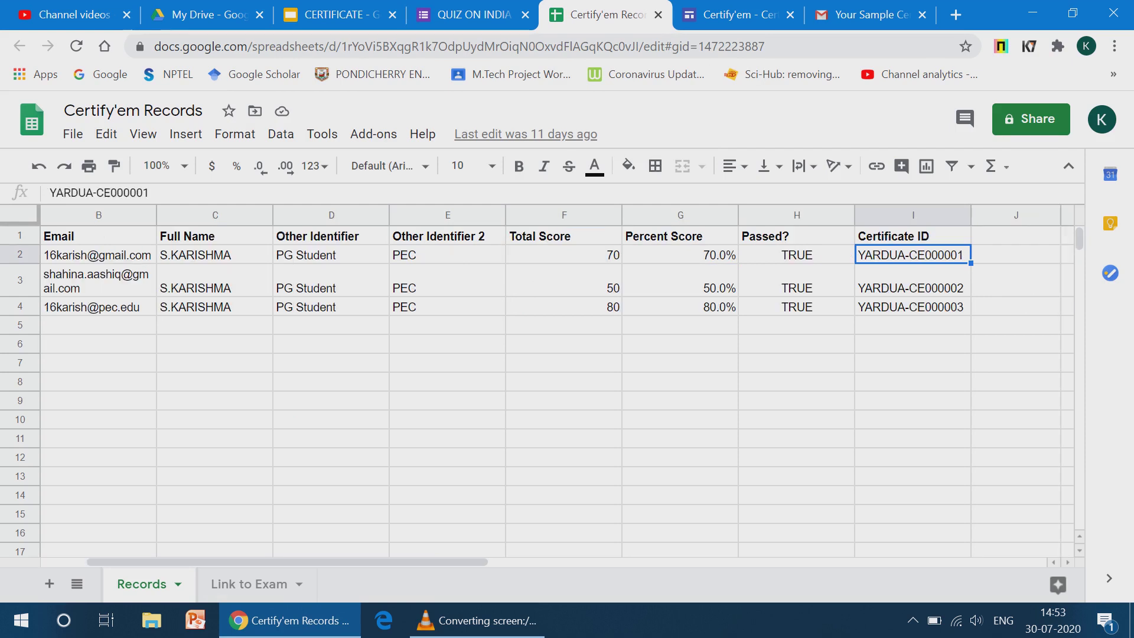
pyautogui.press('Down')
pyautogui.press('Left')
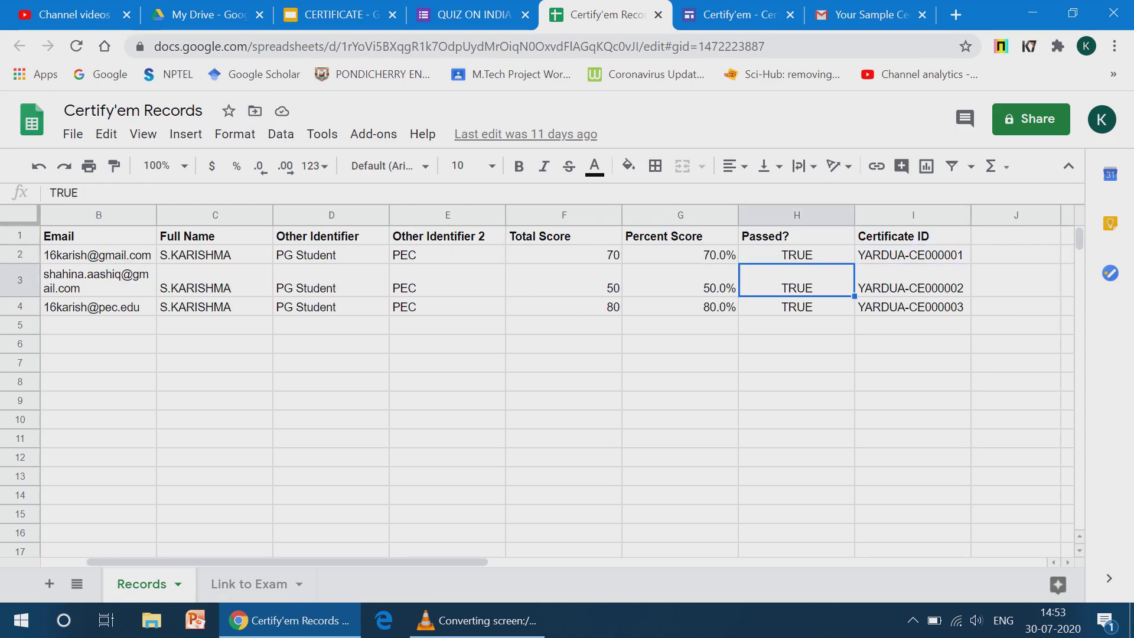
pyautogui.press('Left')
pyautogui.press('Left')
pyautogui.press('Left')
pyautogui.press('Left')
pyautogui.press('Left')
pyautogui.press('Left')
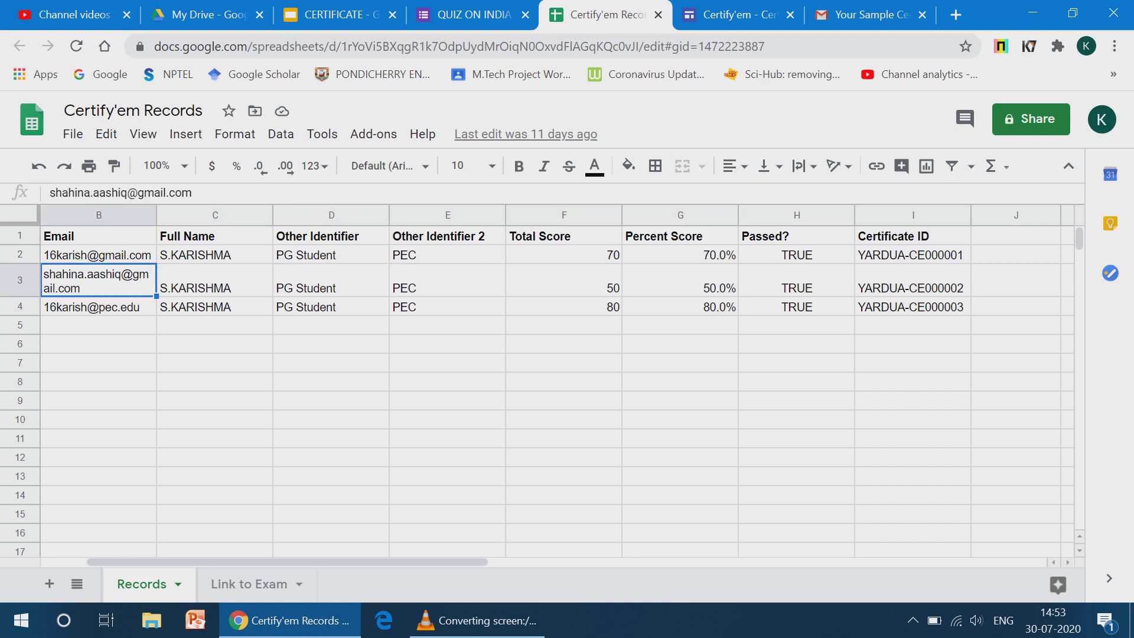
pyautogui.press('Left')
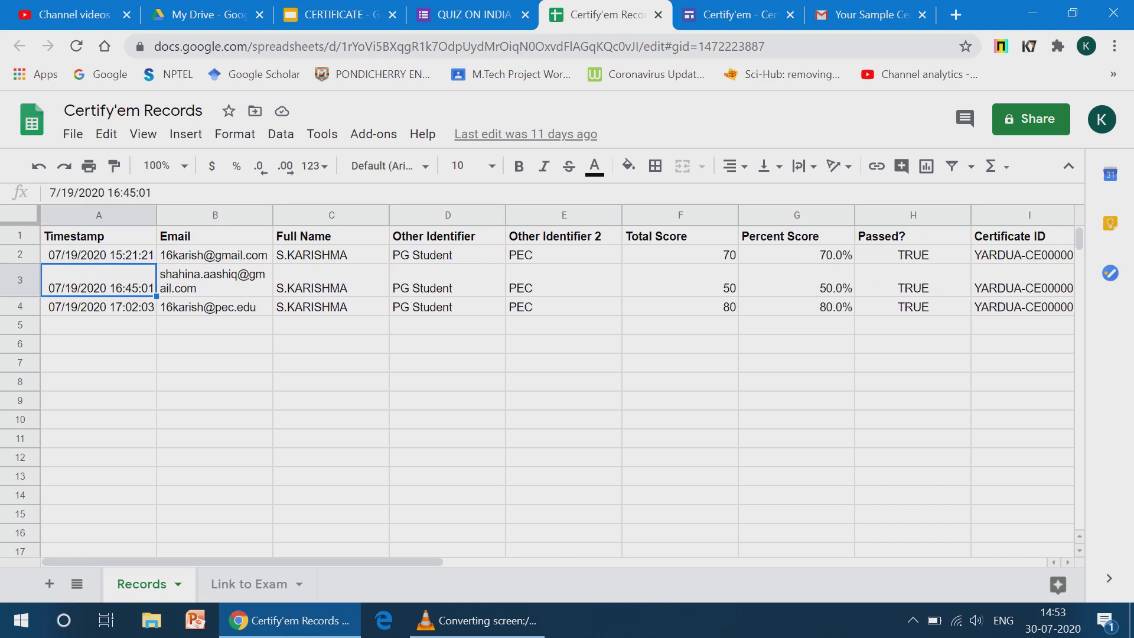
pyautogui.click(474, 14)
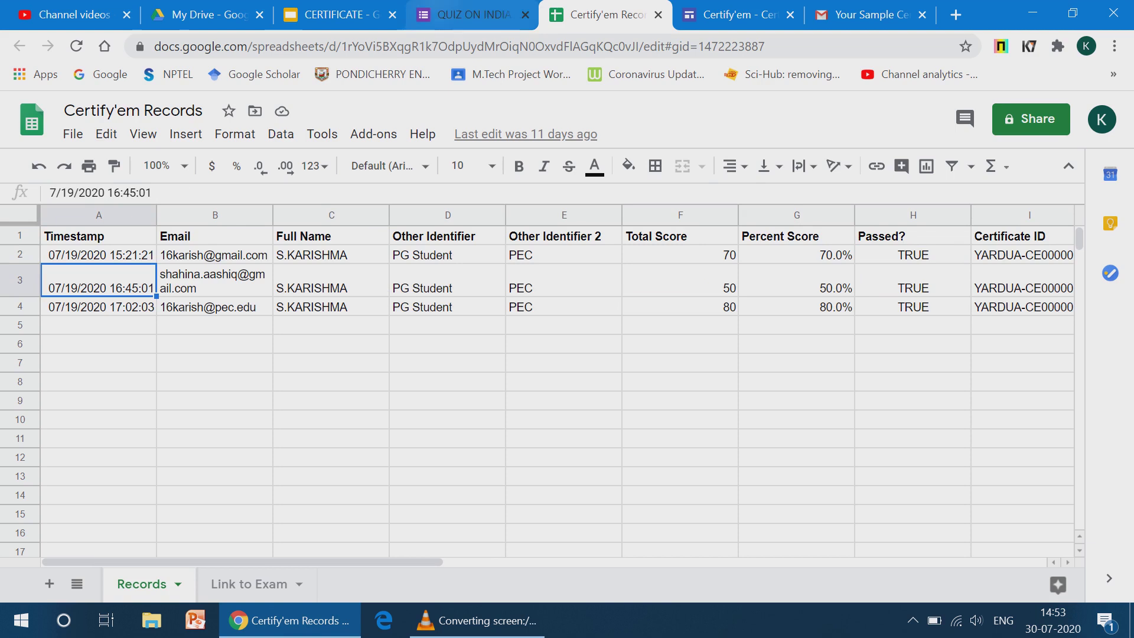